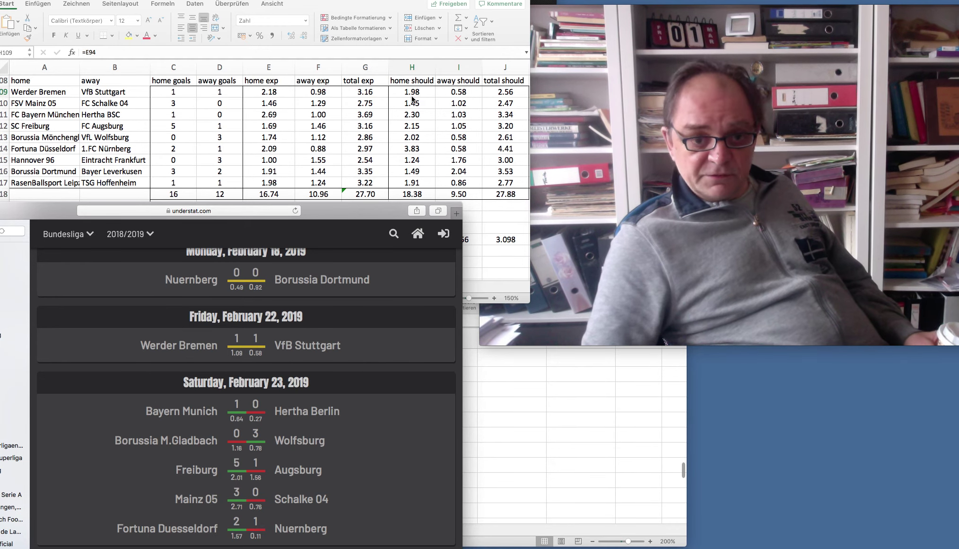
Step: Compare the expected match statistics at the top of the sheet with the actual goals, shots, shots on target and corners for each fixture
scroll(412, 98, "up", 10)
scroll(411, 98, "up", 10)
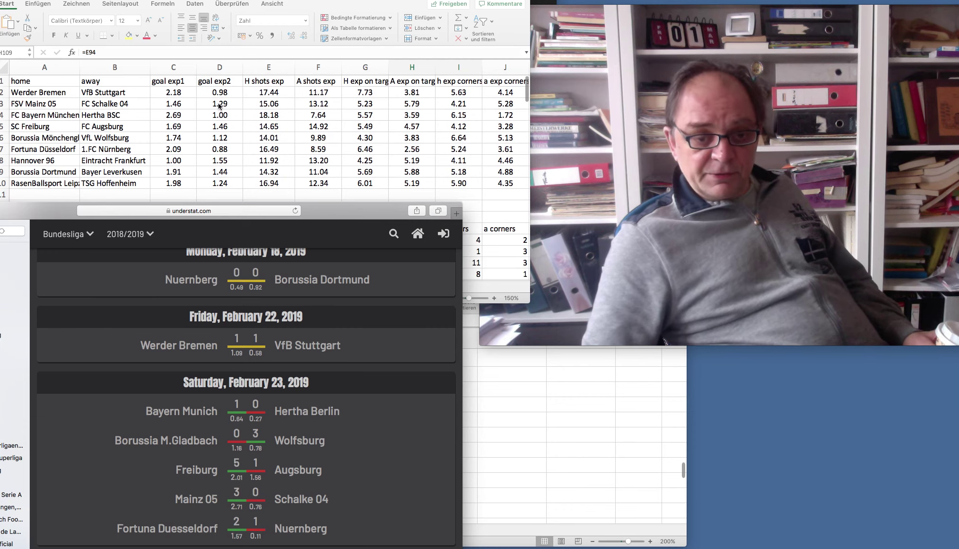
scroll(313, 104, "right", 3)
scroll(312, 104, "down", 5)
scroll(311, 100, "down", 4)
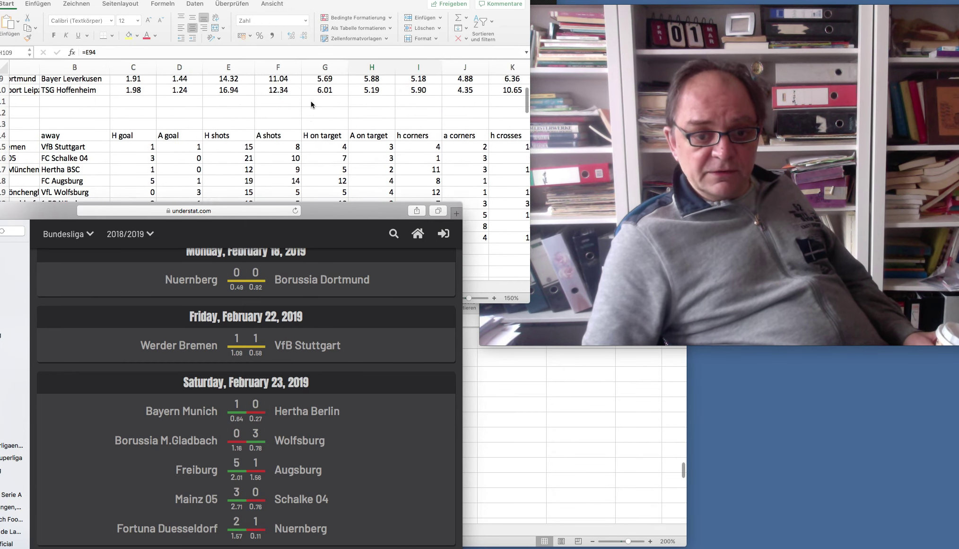
scroll(311, 101, "left", 3)
scroll(311, 100, "down", 2)
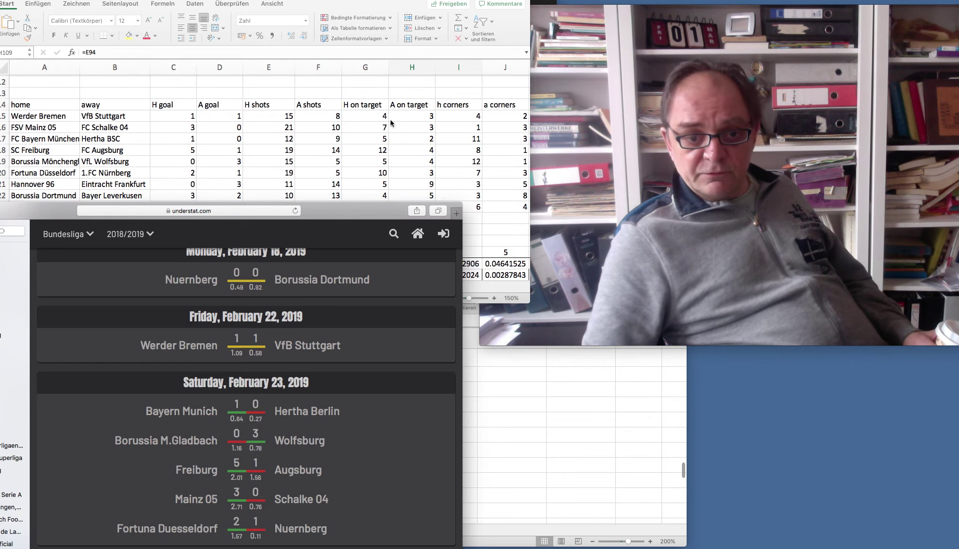
scroll(420, 122, "right", 6)
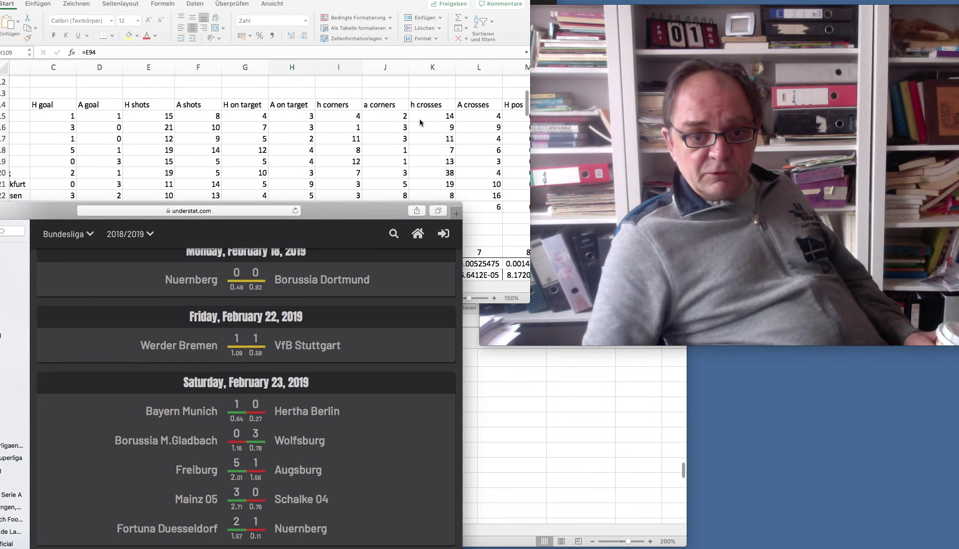
Step: Compare the expected corners, crosses and home possession for each fixture with the actual figures in the table below
scroll(449, 123, "up", 11)
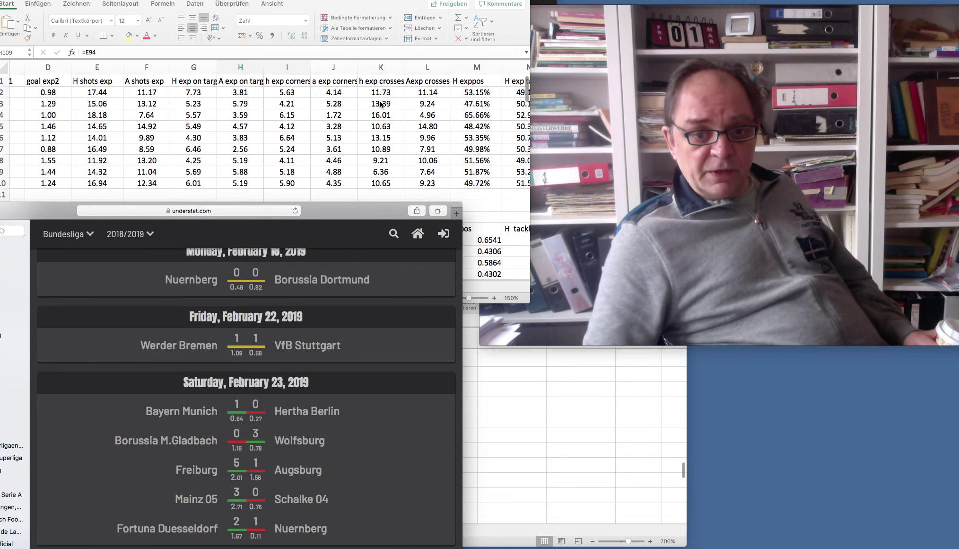
scroll(382, 108, "down", 7)
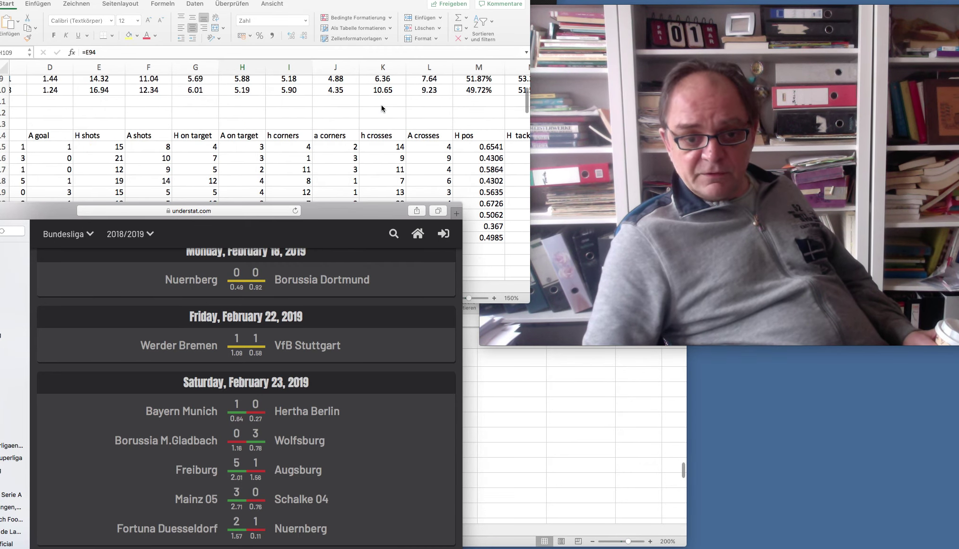
scroll(395, 113, "up", 7)
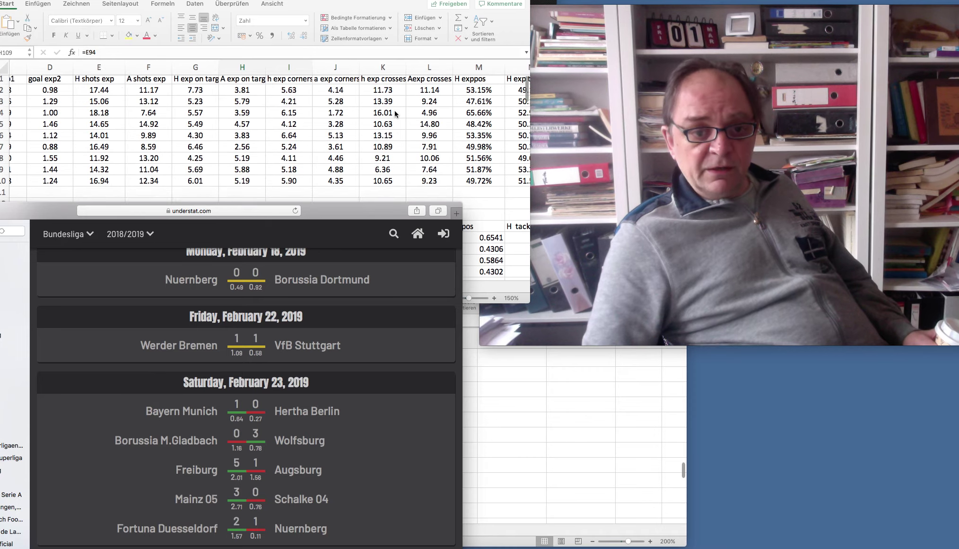
scroll(319, 99, "left", 2)
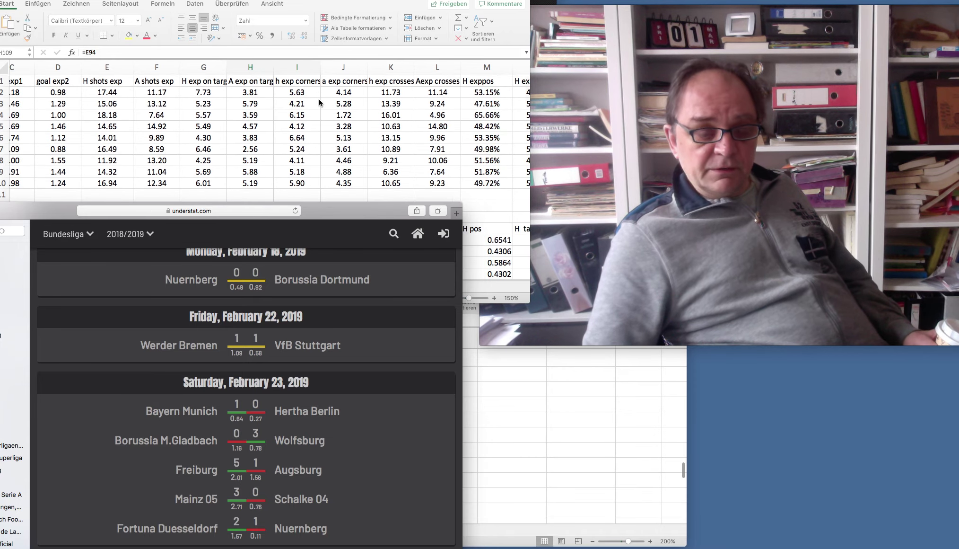
scroll(319, 100, "down", 5)
scroll(320, 102, "down", 3)
scroll(319, 102, "left", 2)
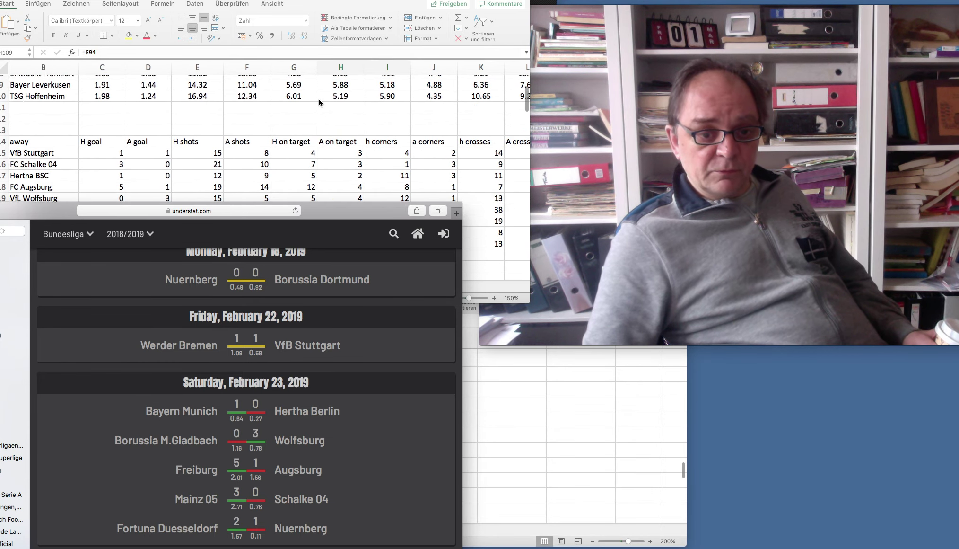
scroll(320, 103, "up", 5)
scroll(319, 102, "up", 2)
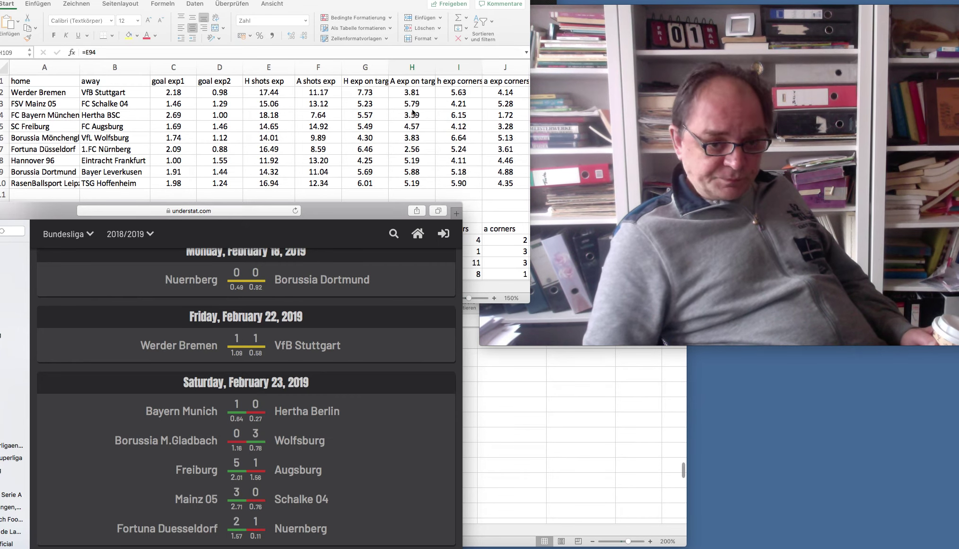
scroll(237, 378, "up", 1)
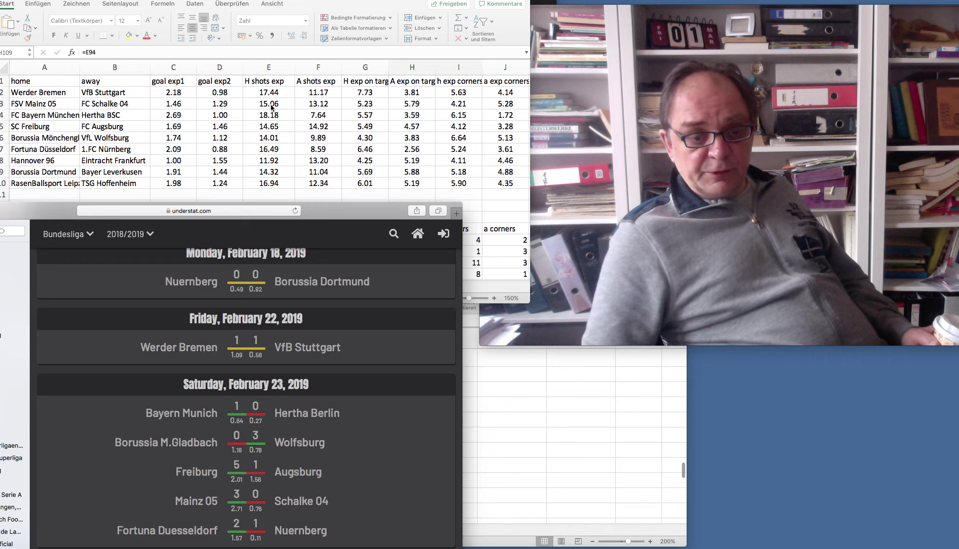
Step: Check understat's expected goals for Werder Bremen against VfB Stuttgart alongside the sheet's expected statistics
mouse_move(236, 357)
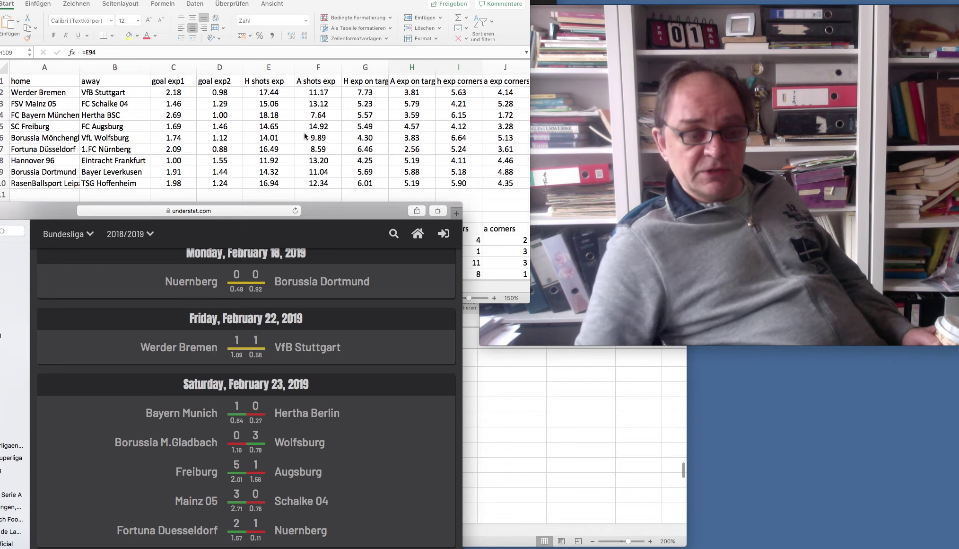
scroll(304, 133, "right", 5)
scroll(304, 132, "right", 5)
scroll(304, 133, "left", 5)
scroll(305, 134, "left", 5)
left_click(397, 231)
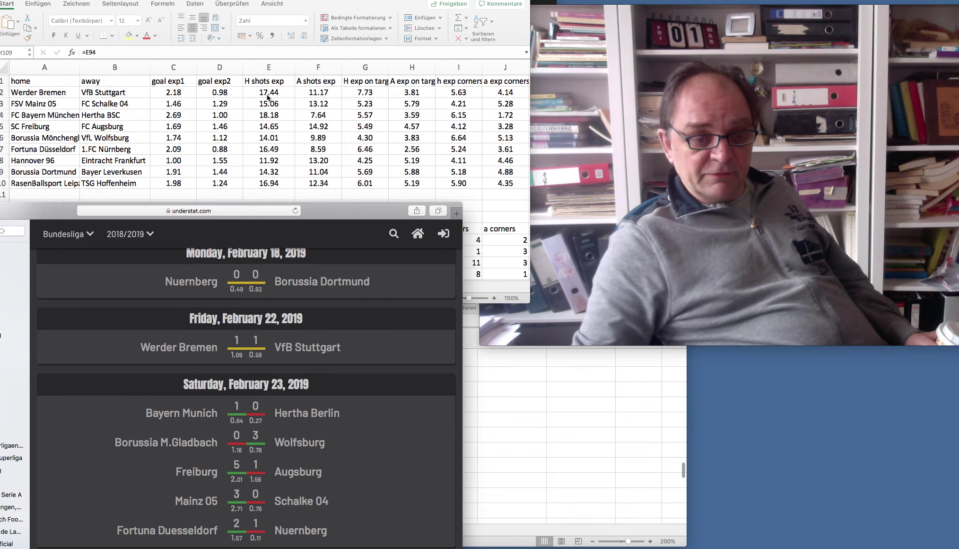
Step: Compare the sheet's home and away "should" goals and over-expectation columns with understat's expected goals for the February 22 and 23 matches
scroll(267, 95, "down", 10)
scroll(267, 94, "down", 20)
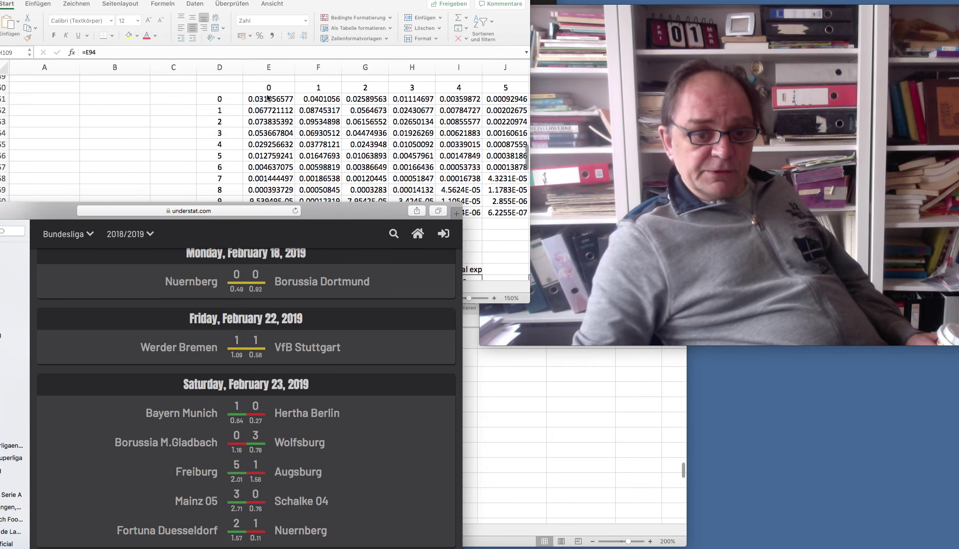
scroll(268, 98, "down", 10)
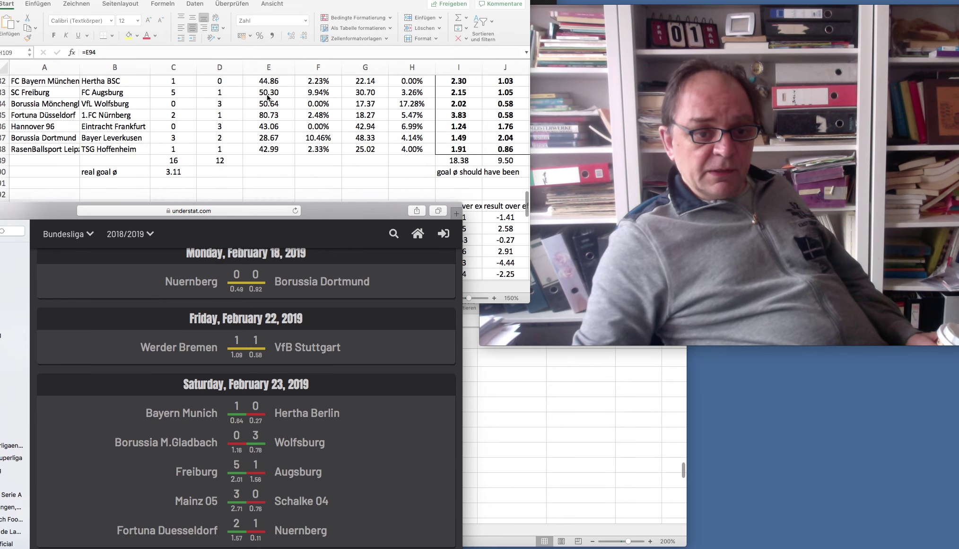
scroll(267, 98, "down", 6)
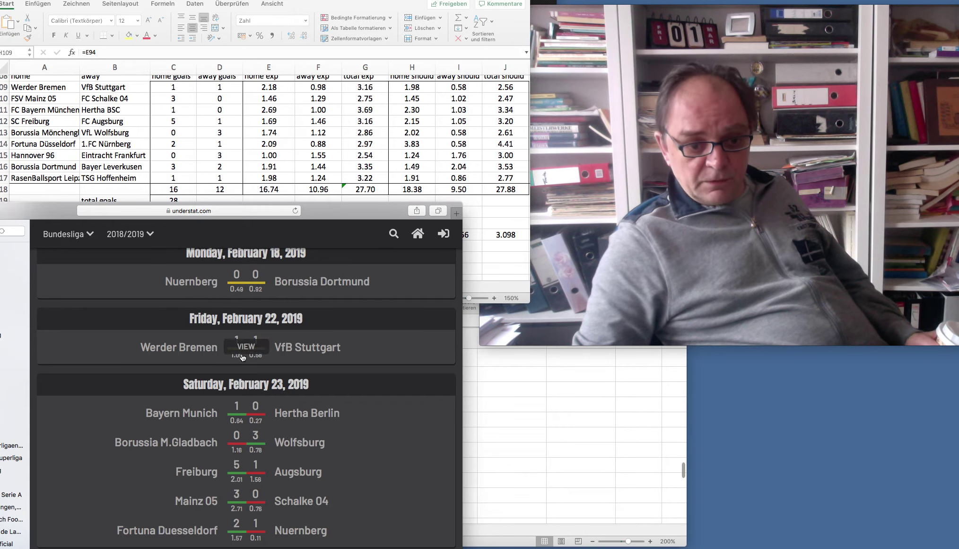
mouse_move(254, 522)
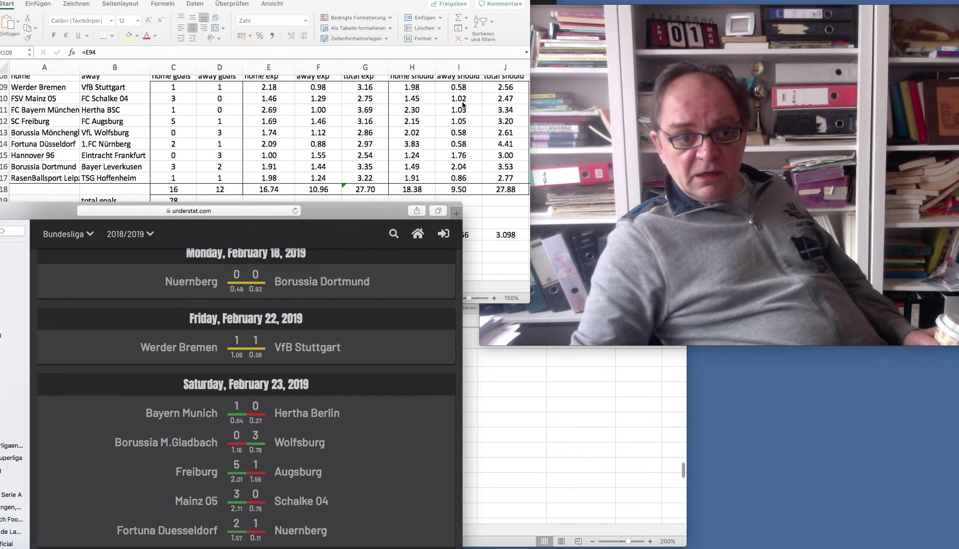
scroll(457, 106, "right", 2)
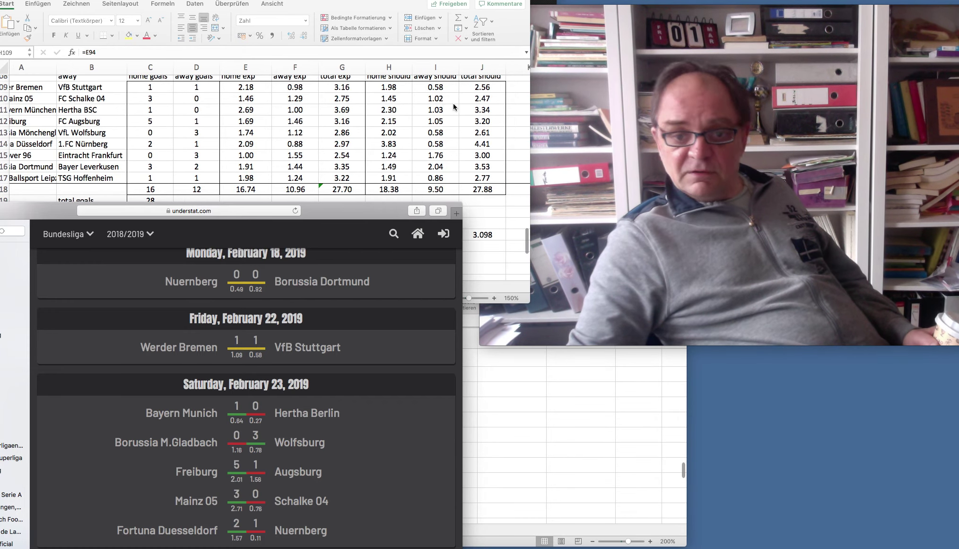
scroll(454, 104, "right", 10)
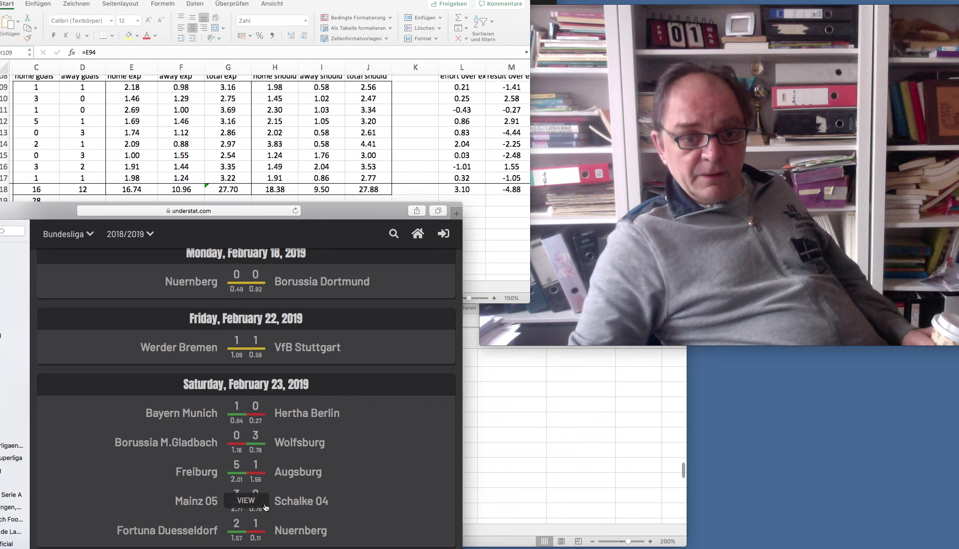
scroll(293, 120, "left", 5)
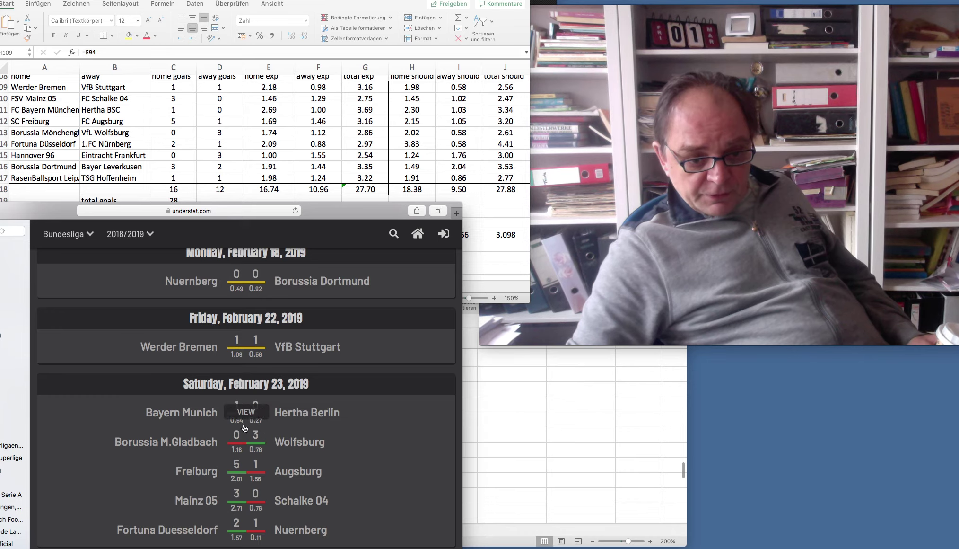
mouse_move(247, 416)
scroll(189, 163, "down", 1)
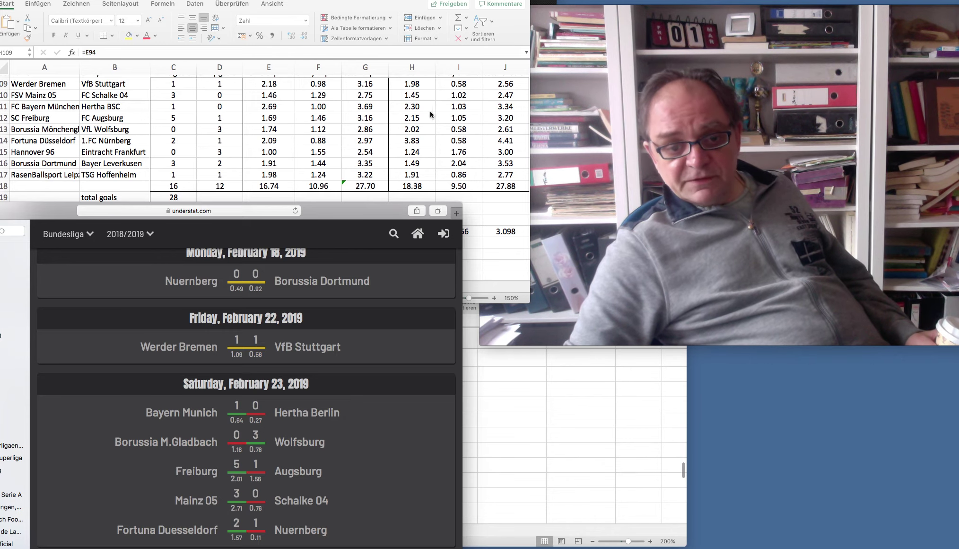
Step: Examine expected versus actual shots, shots on target and crosses in the sheet, alongside understat's Bayern Munich against Hertha Berlin figures
scroll(416, 114, "up", 15)
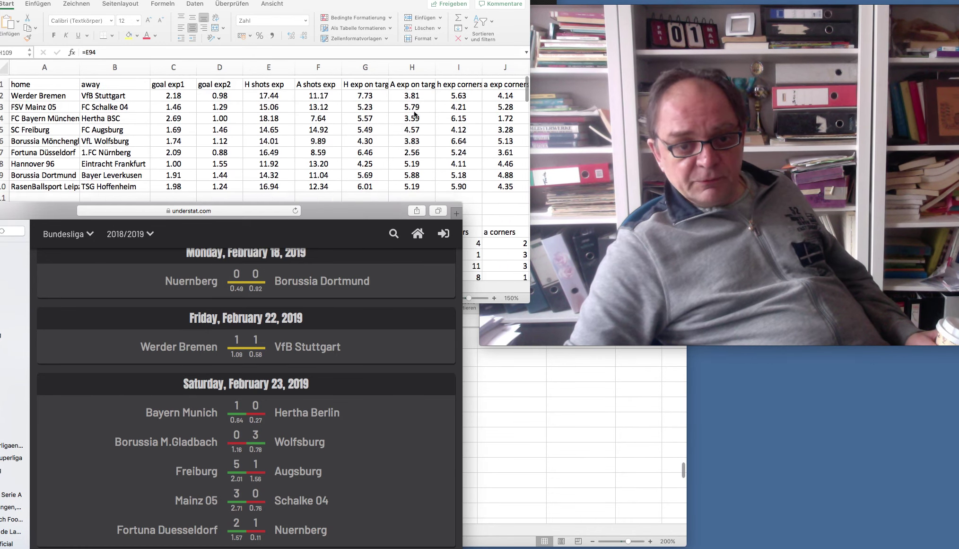
scroll(415, 114, "down", 5)
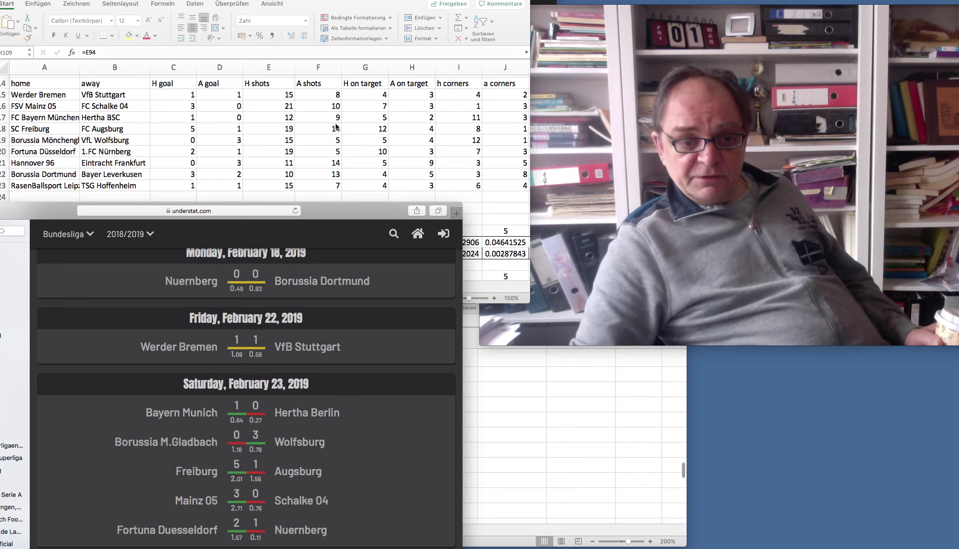
scroll(308, 122, "up", 5)
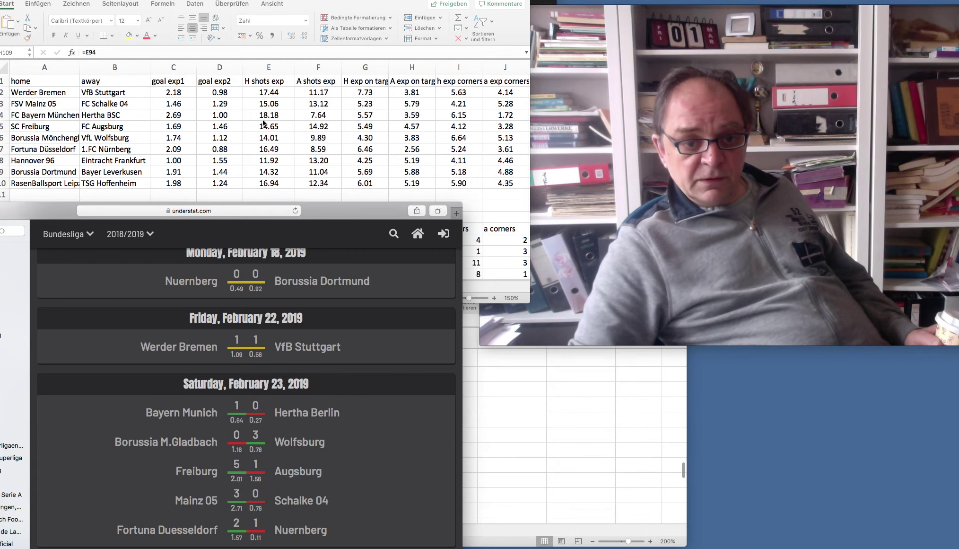
scroll(327, 138, "down", 2)
scroll(328, 141, "down", 5)
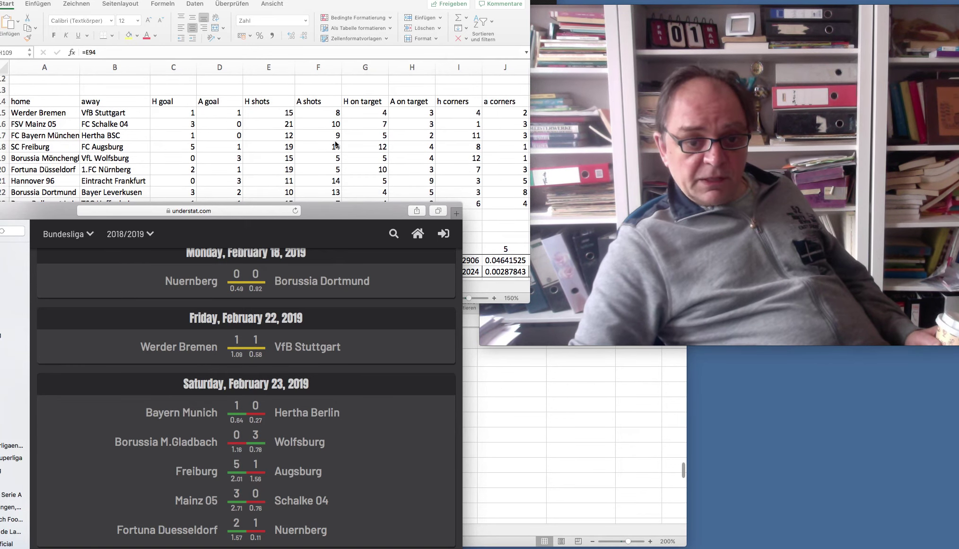
scroll(349, 140, "right", 3)
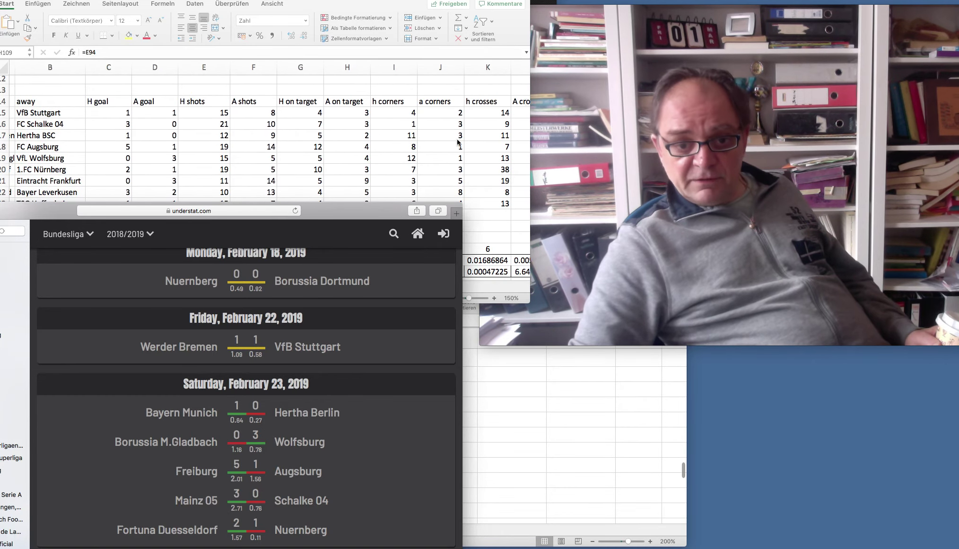
scroll(458, 142, "right", 3)
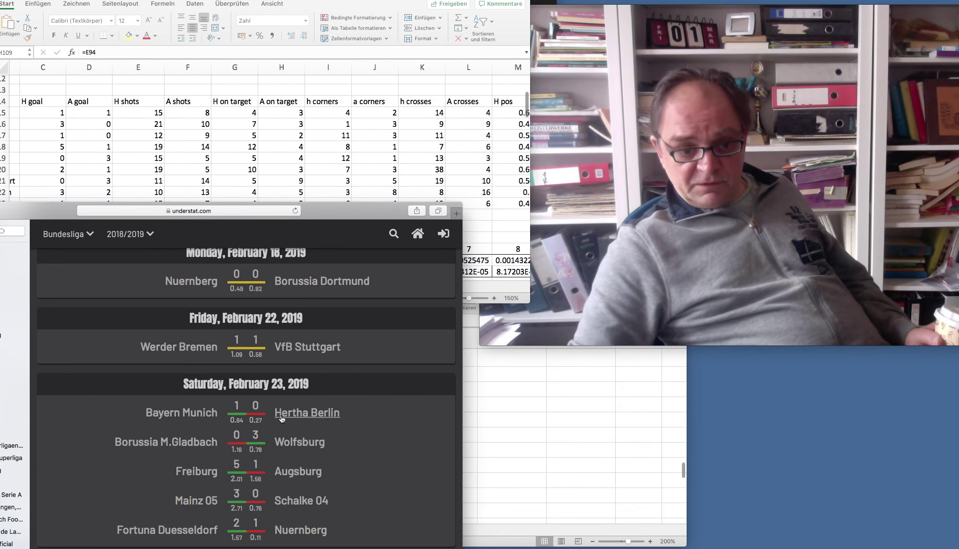
scroll(350, 142, "up", 5)
scroll(402, 129, "left", 3)
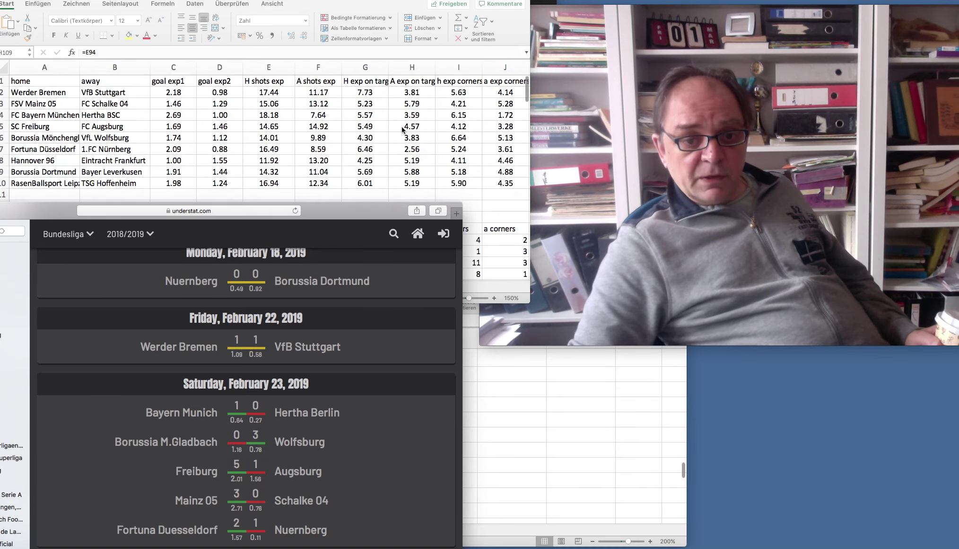
Step: Review the actual corners, crosses, possession and tackle figures for all fixtures against the expected values in the top table
scroll(392, 129, "right", 1)
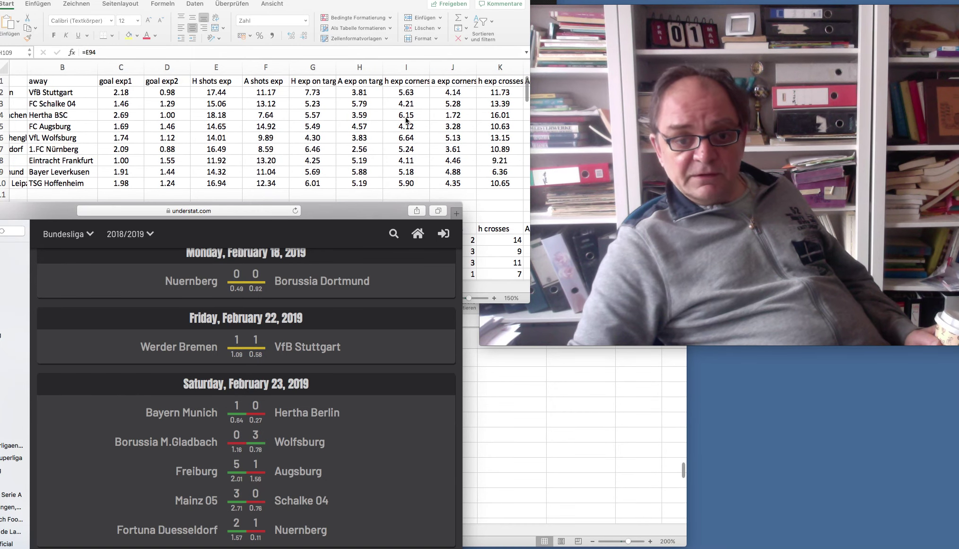
scroll(405, 120, "down", 5)
scroll(406, 120, "up", 2)
scroll(406, 120, "down", 1)
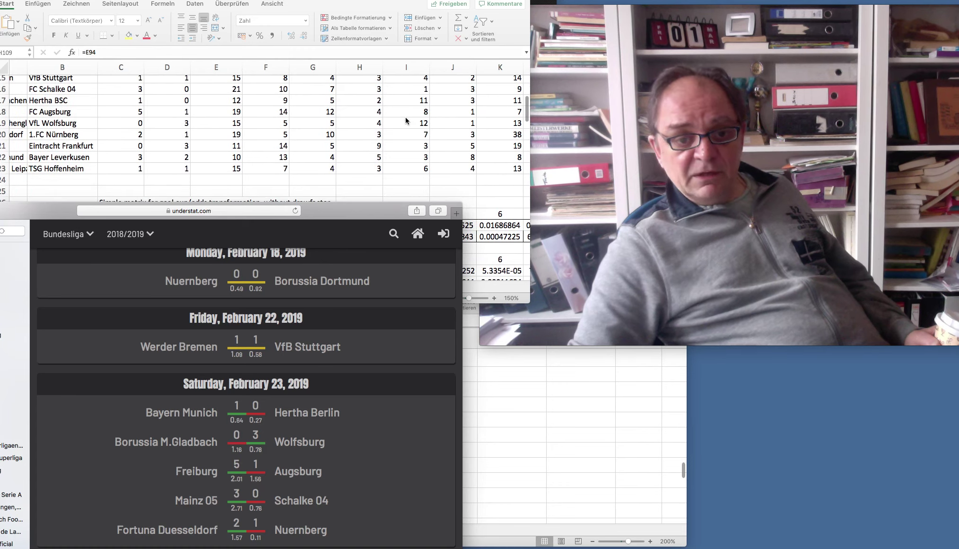
scroll(423, 114, "left", 1)
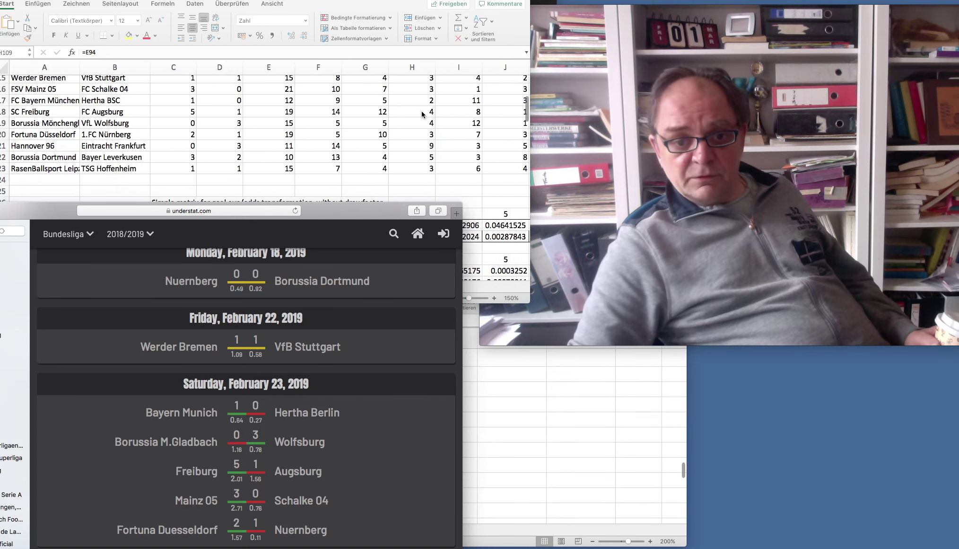
scroll(469, 113, "right", 1)
scroll(469, 113, "right", 2)
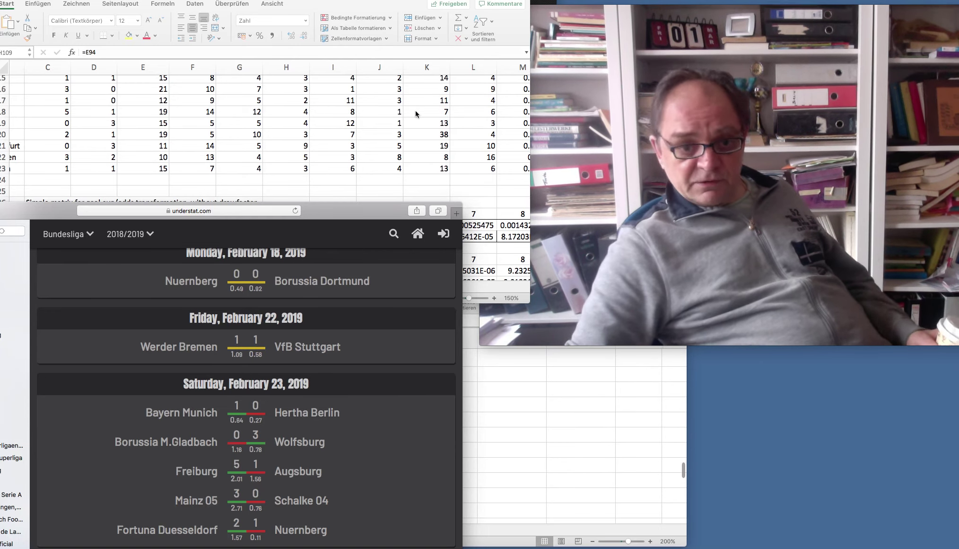
scroll(349, 112, "right", 1)
scroll(349, 112, "up", 10)
scroll(349, 111, "right", 3)
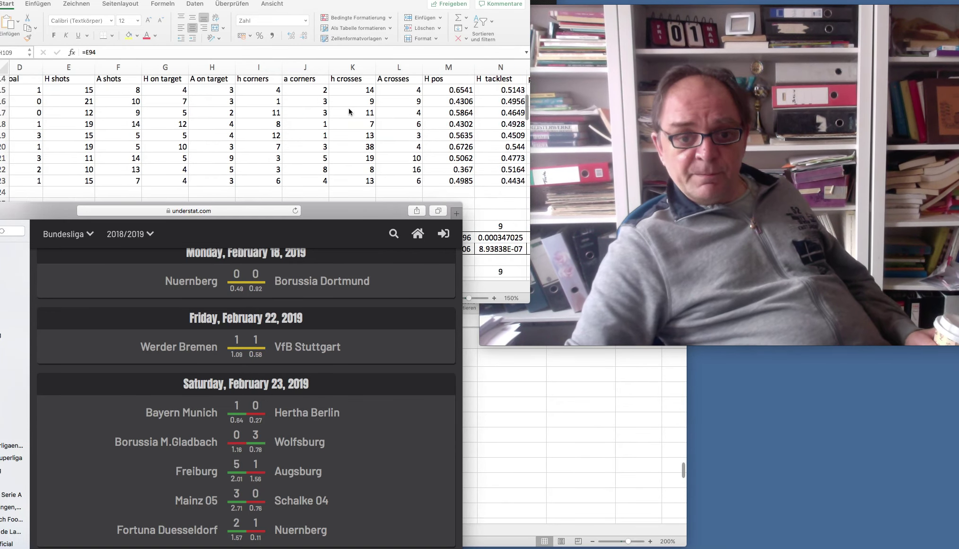
scroll(349, 111, "up", 1)
scroll(349, 111, "left", 4)
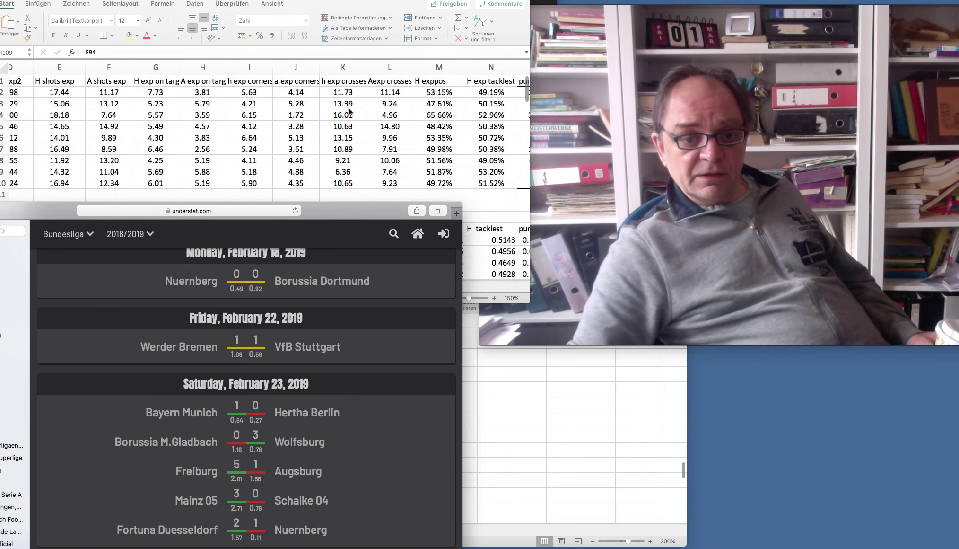
scroll(350, 112, "left", 2)
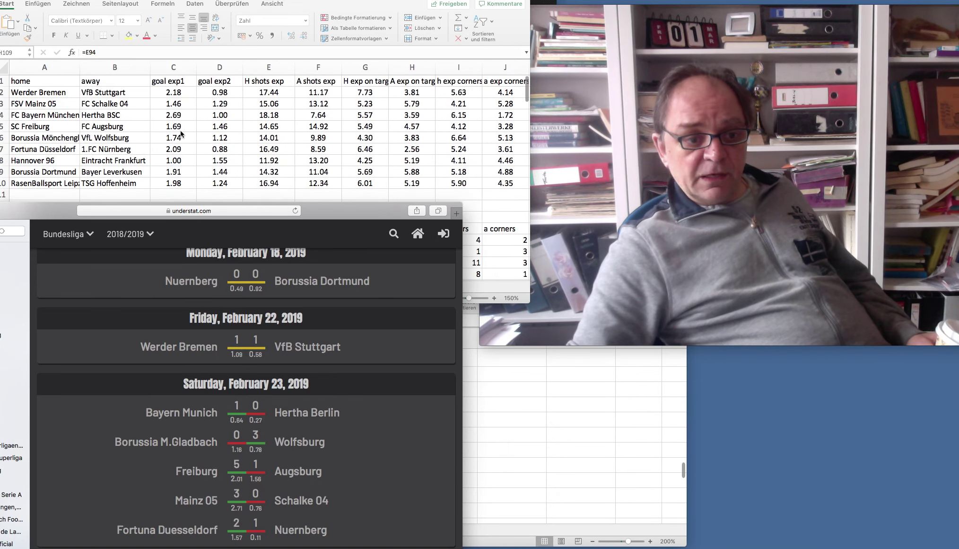
Step: Compare the sheet's expected shots, corners, crosses, possession and tackle columns with the actual match statistics below them
scroll(504, 123, "right", 4)
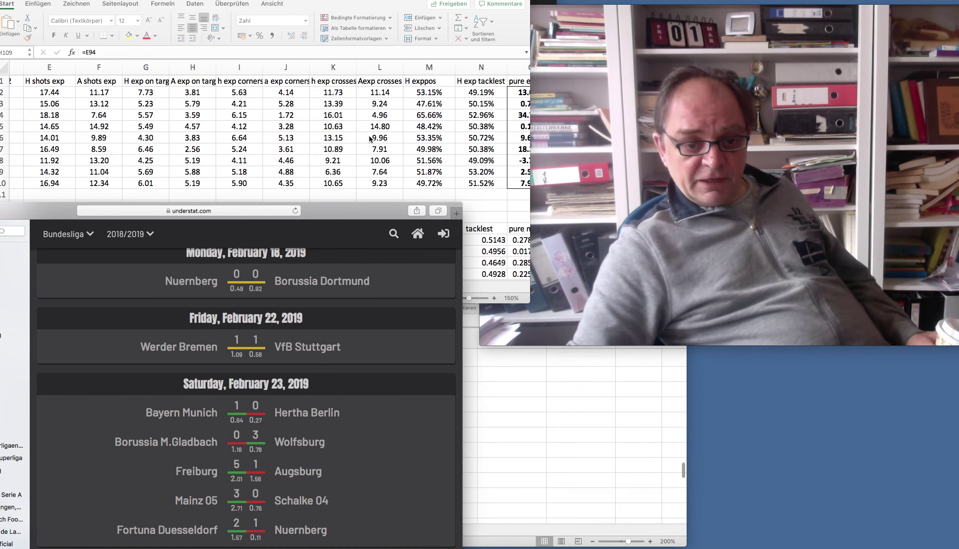
scroll(376, 178, "down", 6)
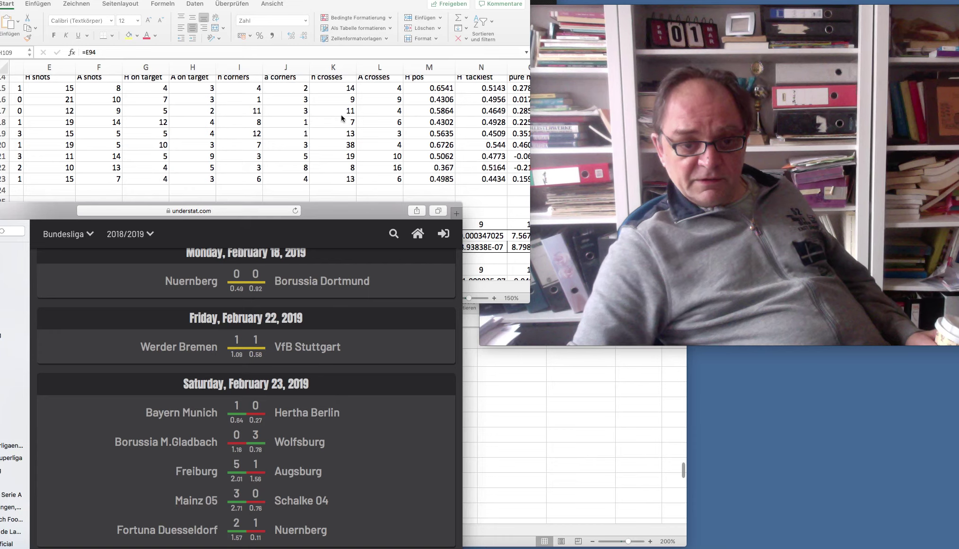
scroll(260, 123, "left", 5)
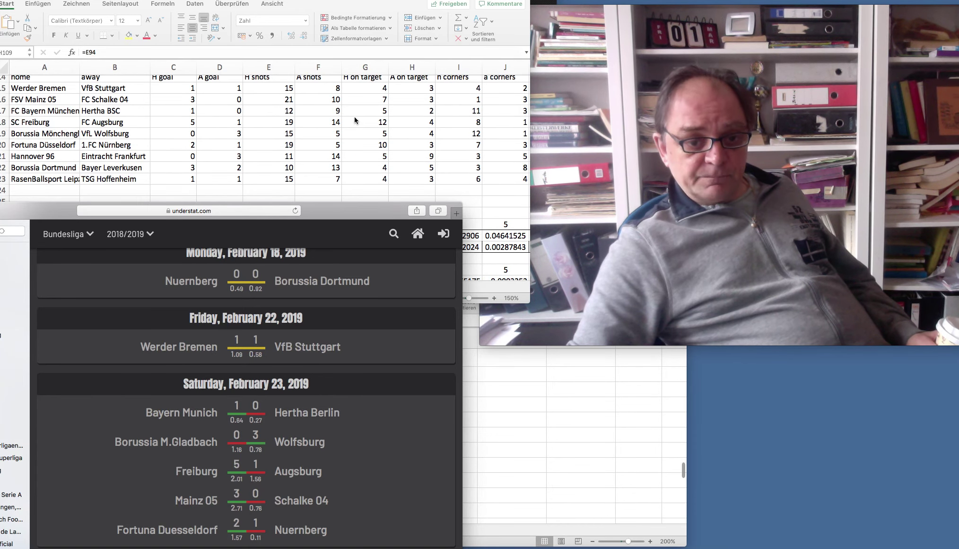
Step: Examine the summary table's actual, expected and "should" goals per fixture, including the effort-over-expectation column
scroll(354, 116, "down", 15)
scroll(354, 120, "down", 15)
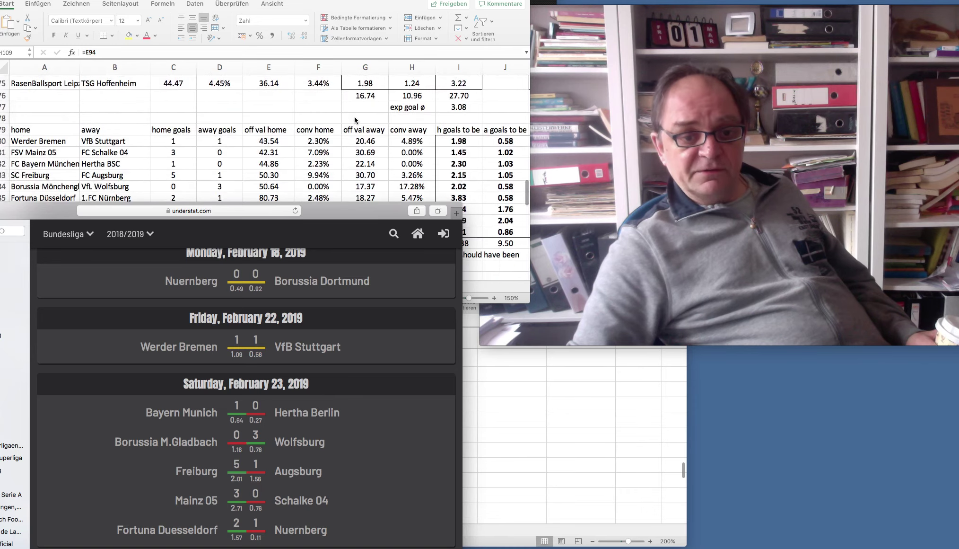
scroll(355, 119, "down", 1)
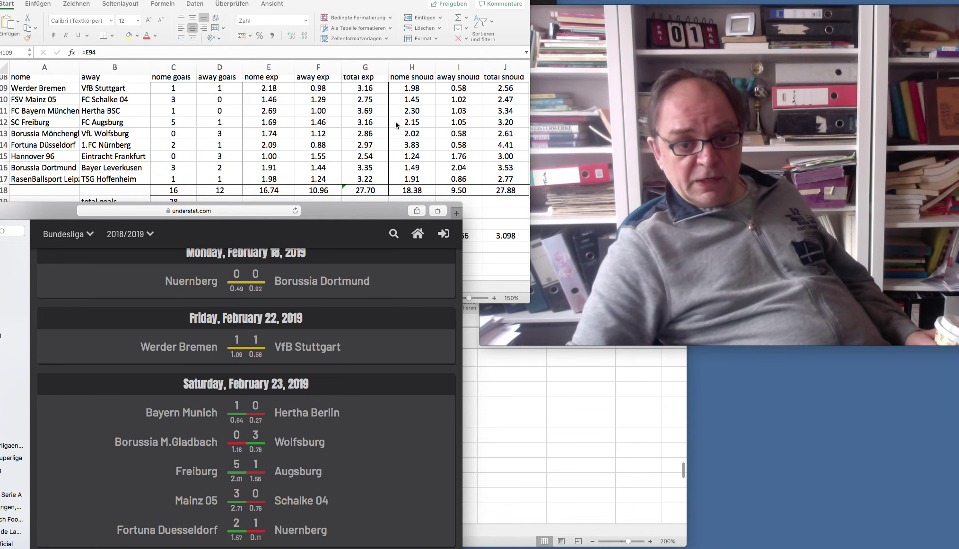
scroll(463, 117, "right", 5)
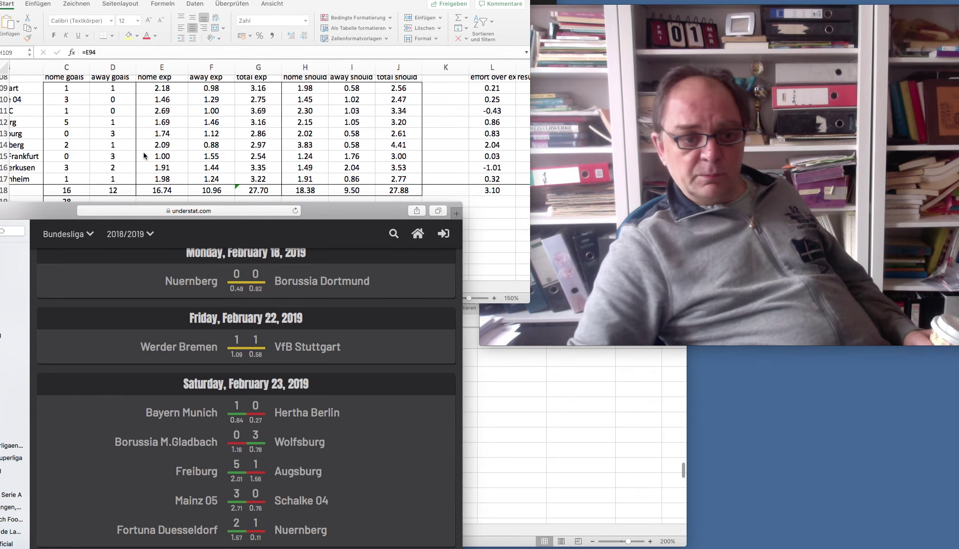
scroll(144, 155, "left", 3)
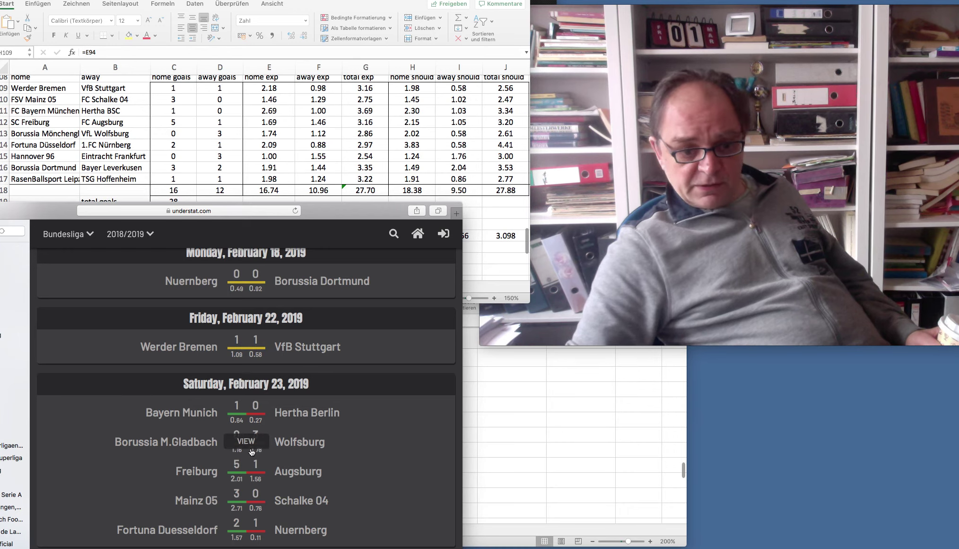
Step: Compare understat's expected goals for the February 22 to 24 matches with the summary table's home and away "should" goals
mouse_move(243, 425)
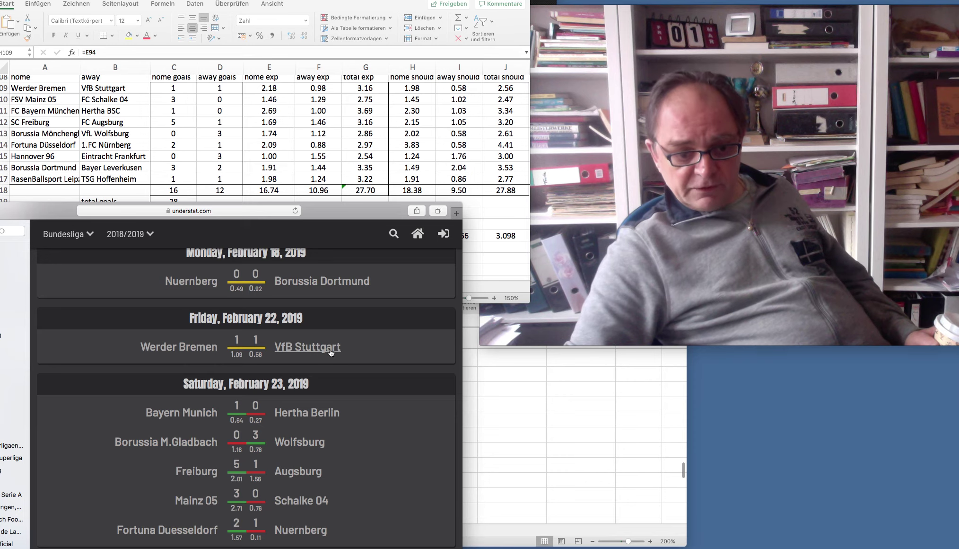
mouse_move(234, 496)
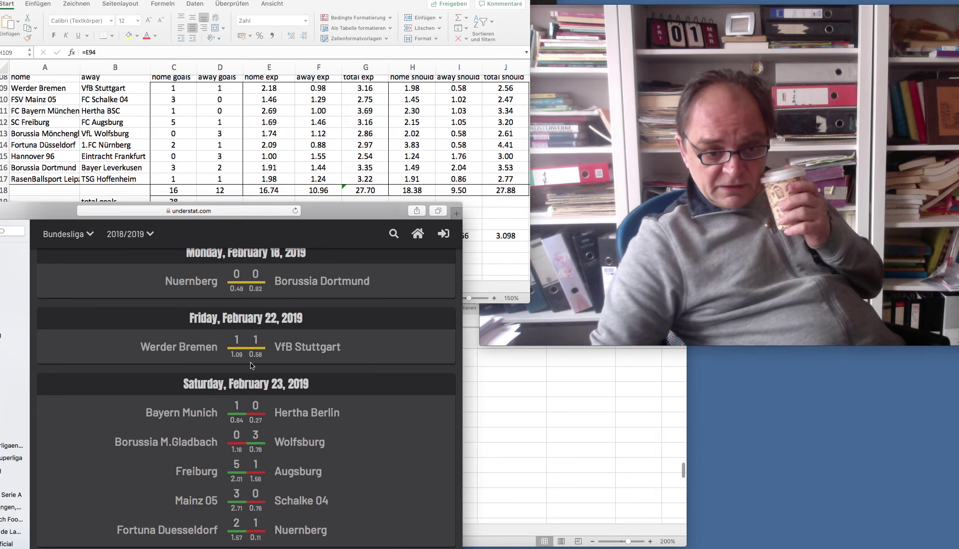
mouse_move(244, 457)
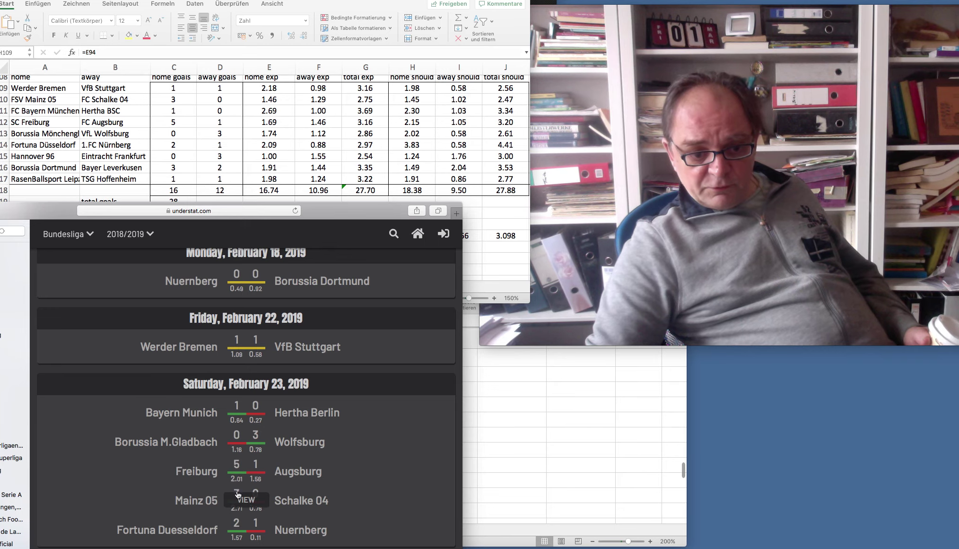
scroll(275, 480, "down", 2)
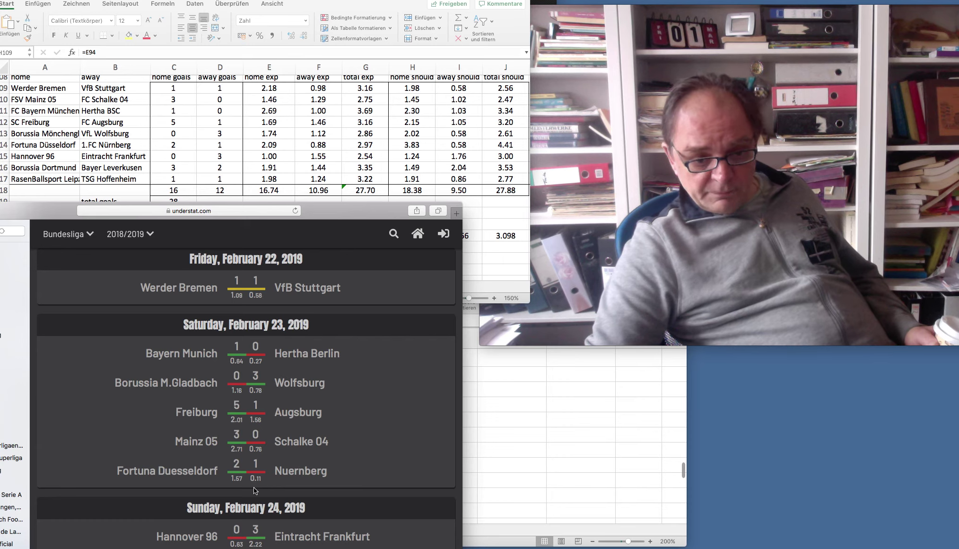
mouse_move(256, 487)
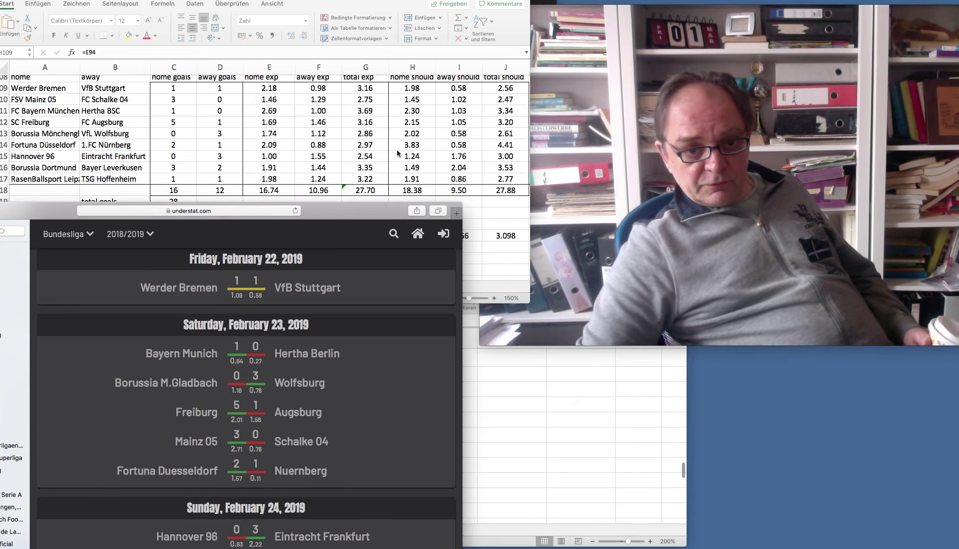
Step: Review the actual goals, shots, shots on target, corners and crosses for all fixtures in the sheet's match statistics table
scroll(420, 153, "up", 20)
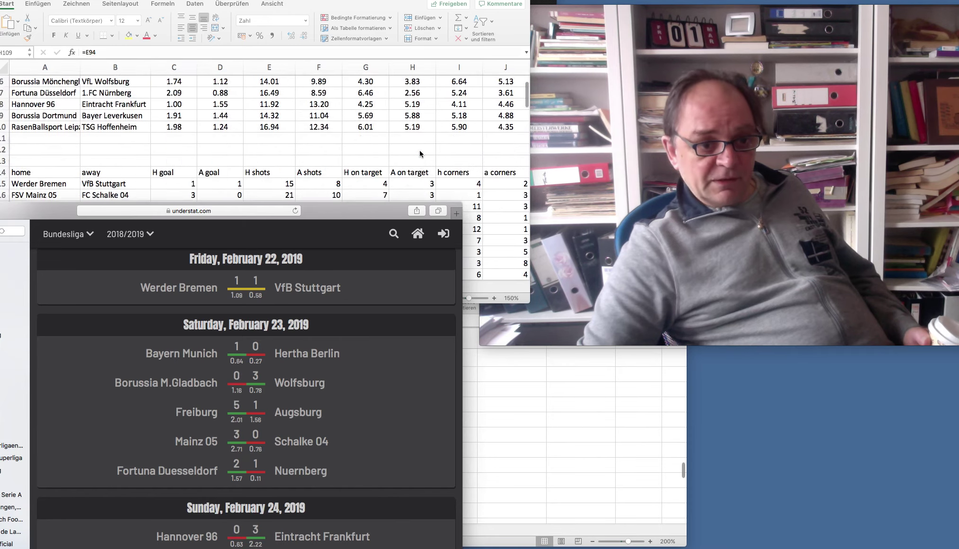
scroll(419, 150, "down", 1)
scroll(420, 150, "up", 1)
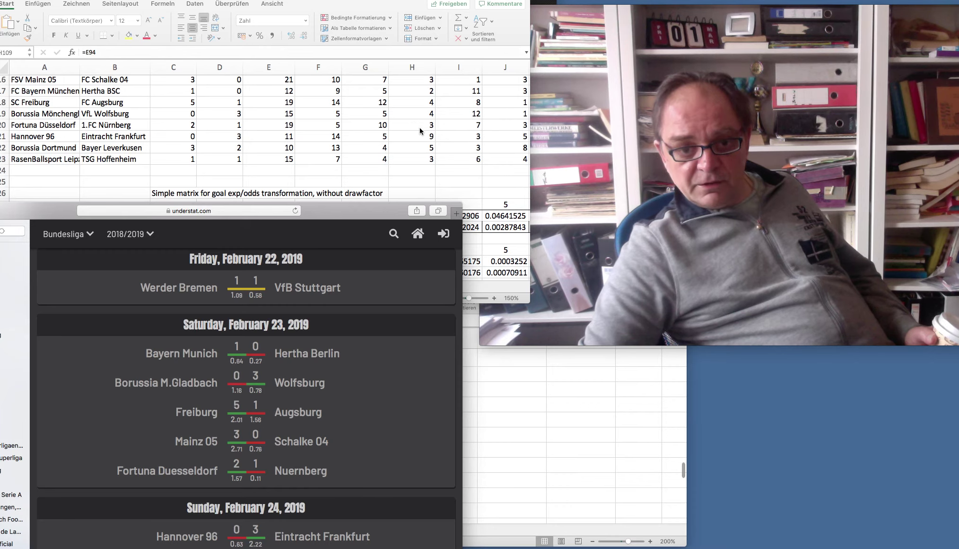
scroll(420, 127, "right", 2)
scroll(442, 132, "right", 5)
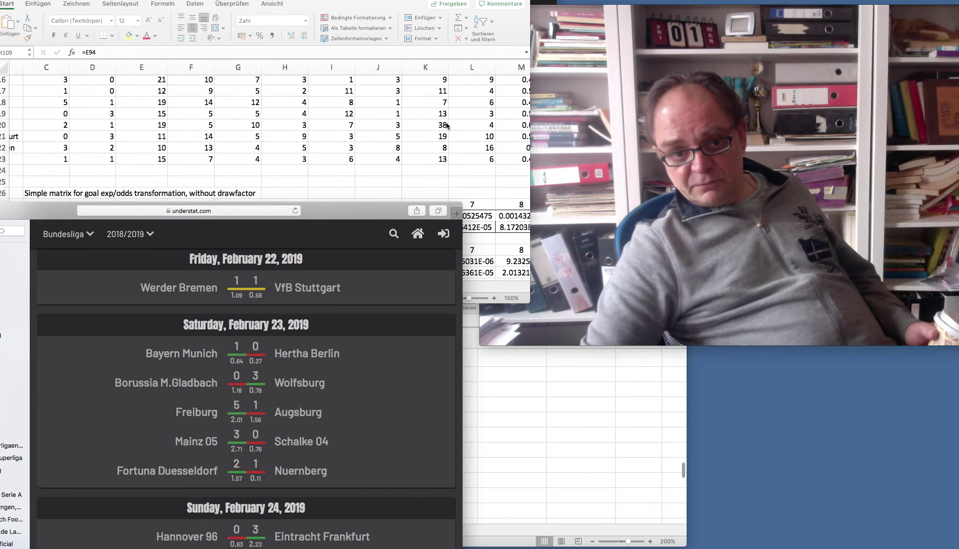
scroll(382, 146, "left", 3)
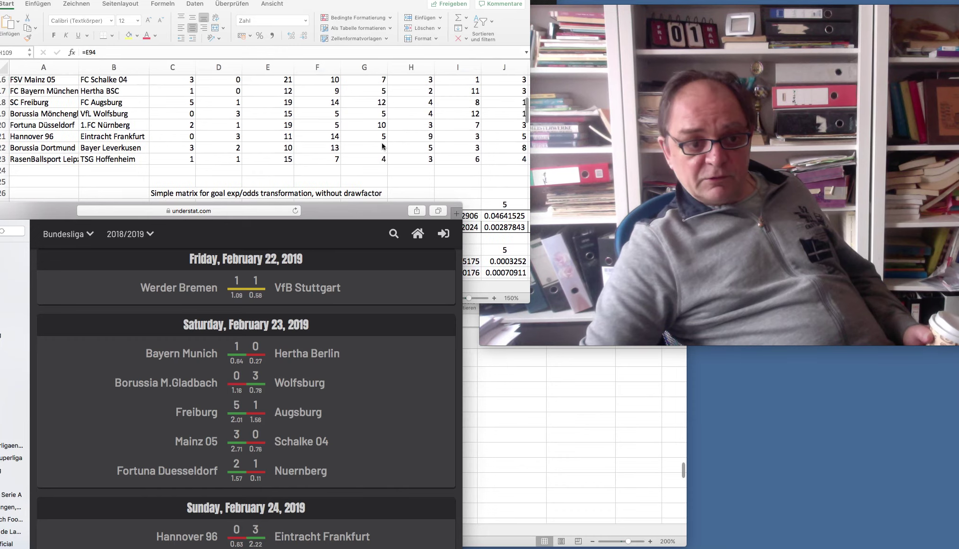
Step: Compare understat's Sunday, February 24 matches with the corresponding fixtures in the sheet's goals summary table
scroll(335, 469, "down", 2)
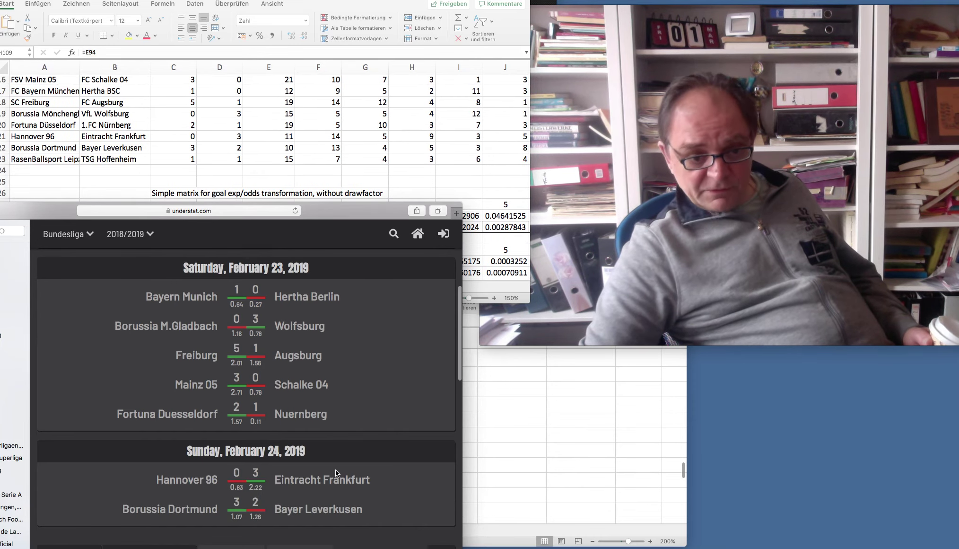
scroll(253, 136, "down", 20)
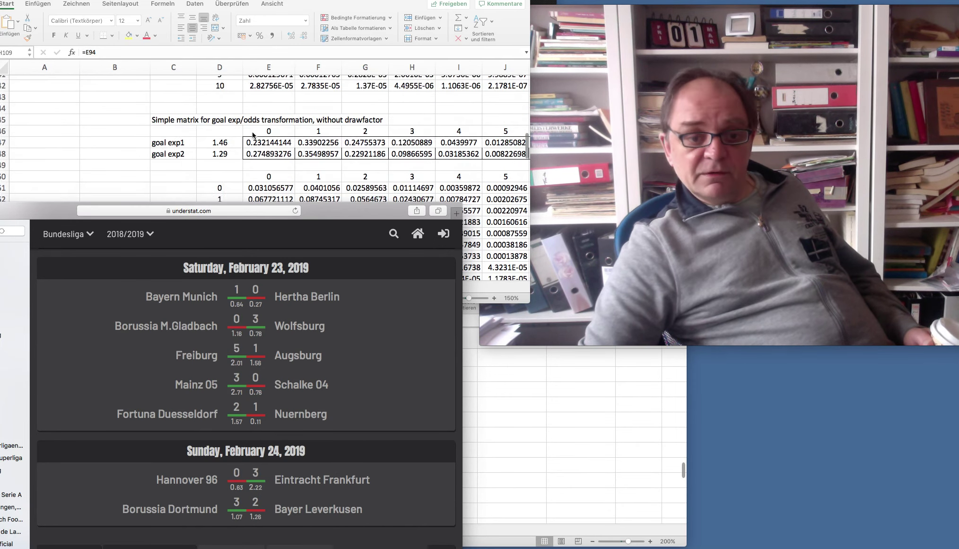
scroll(252, 136, "down", 5)
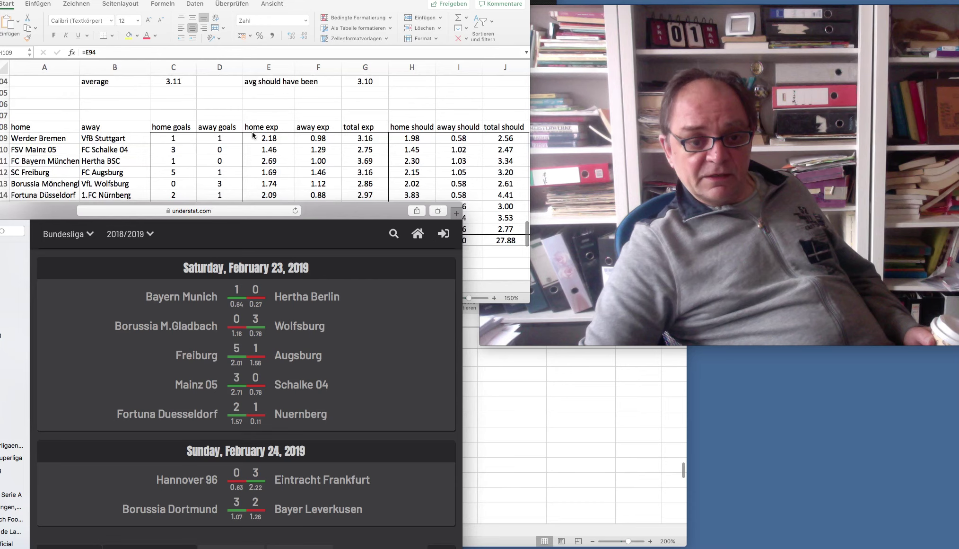
scroll(253, 135, "up", 1)
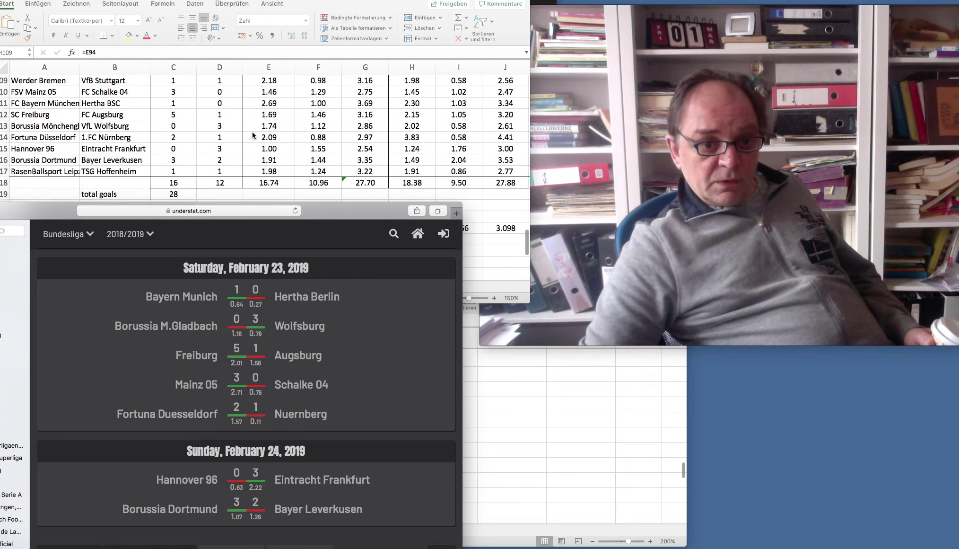
scroll(253, 136, "up", 1)
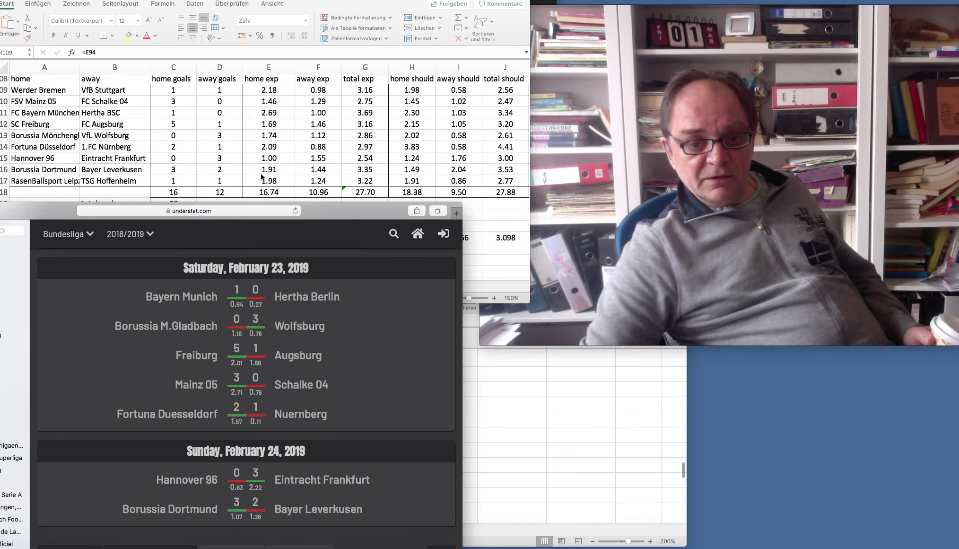
scroll(360, 152, "down", 1)
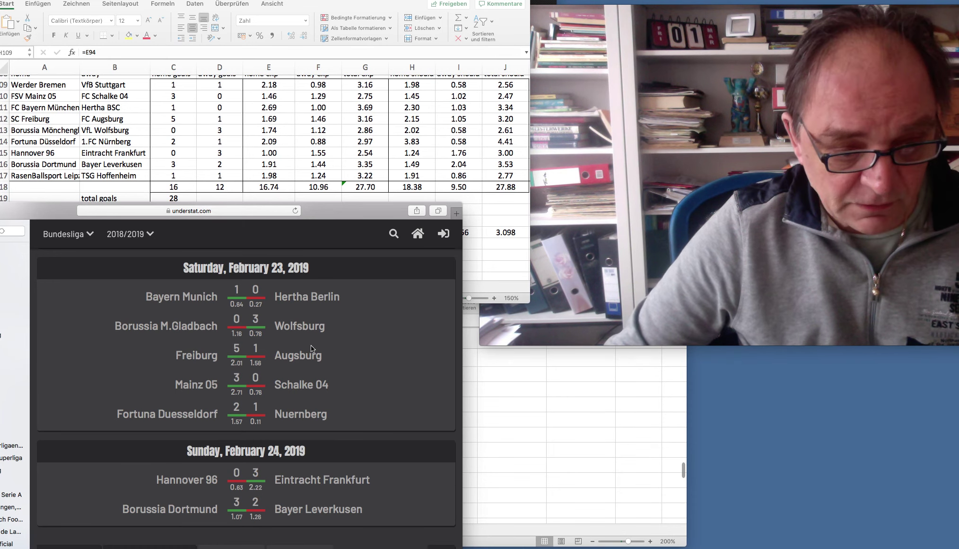
Step: Look through understat's fixtures and league table, and show the following week's matches with RasenBallsport Leipzig against Hoffenheim
scroll(311, 345, "down", 3)
scroll(319, 364, "up", 5)
scroll(319, 365, "down", 10)
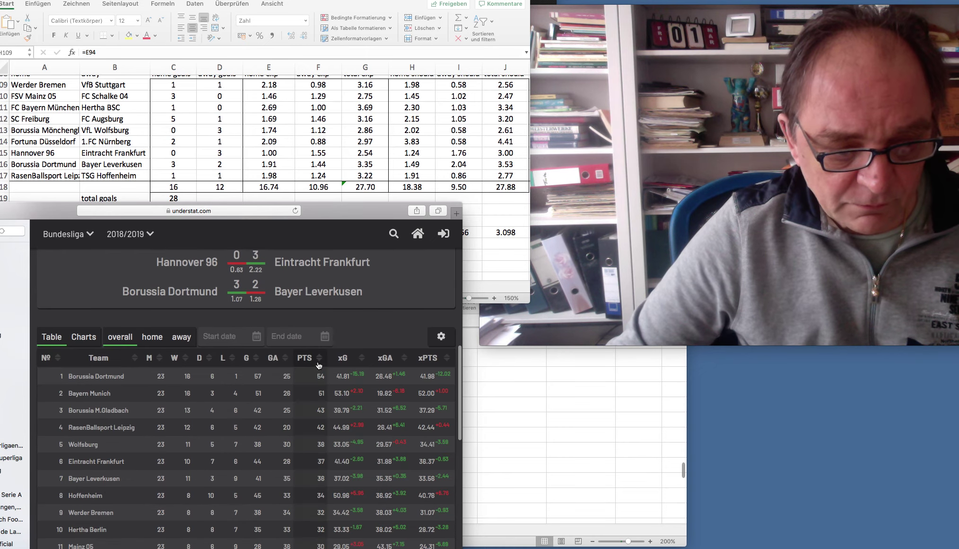
scroll(319, 364, "up", 10)
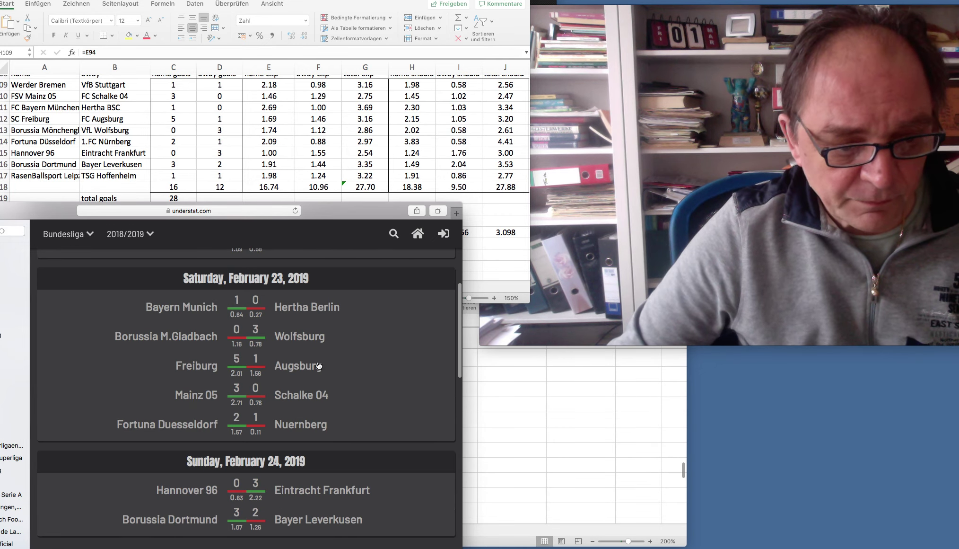
scroll(189, 305, "up", 5)
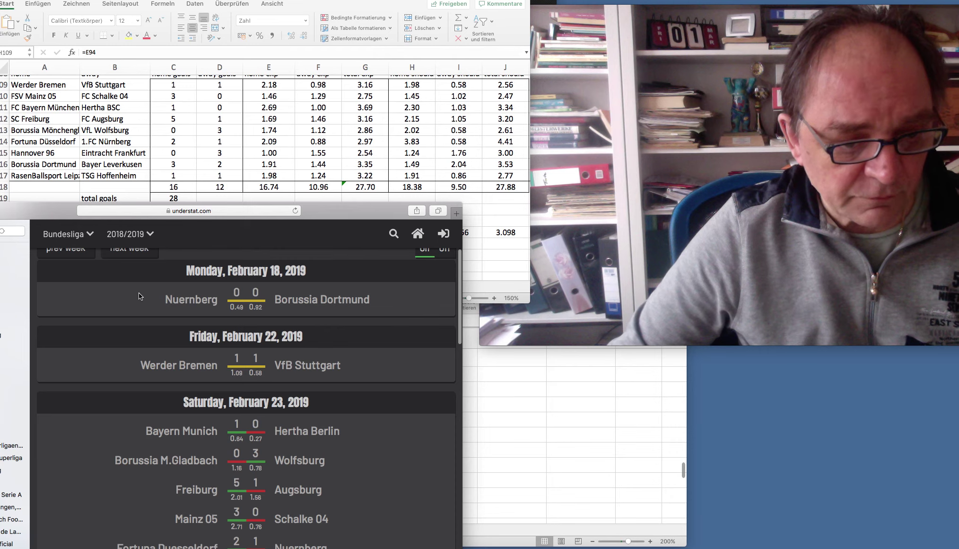
left_click(131, 254)
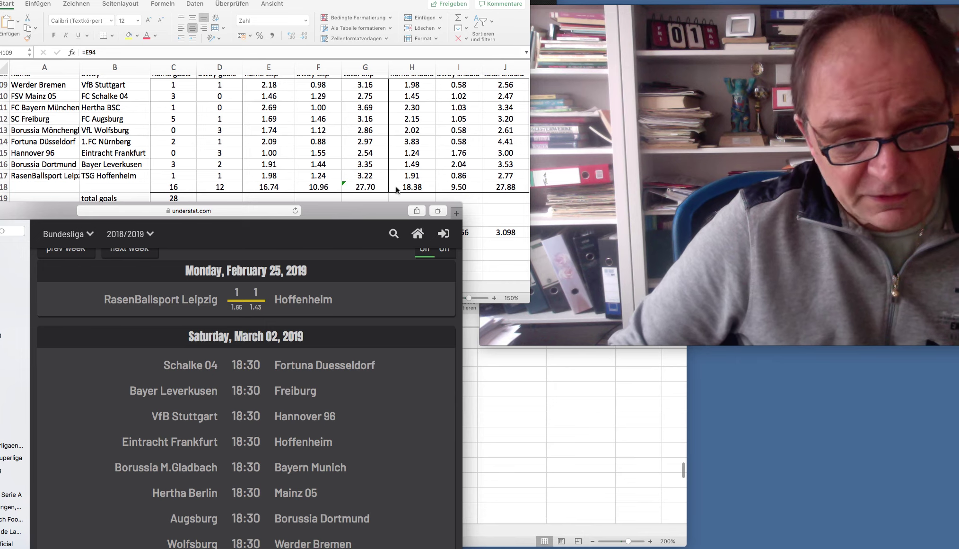
Step: Check the Leipzig against Hoffenheim row and the totals and averages of actual, expected and "should" goals in the summary table
scroll(345, 166, "up", 3)
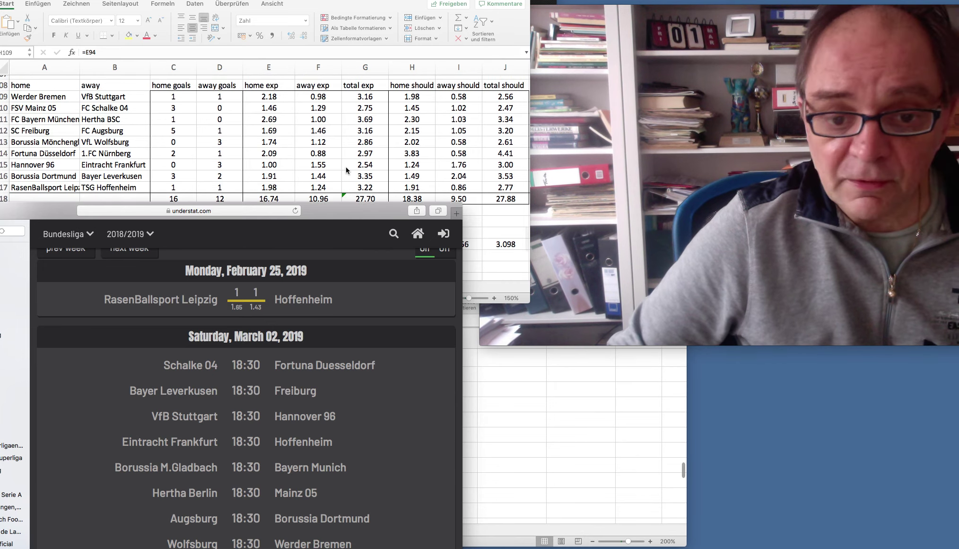
scroll(345, 166, "down", 5)
scroll(345, 166, "up", 4)
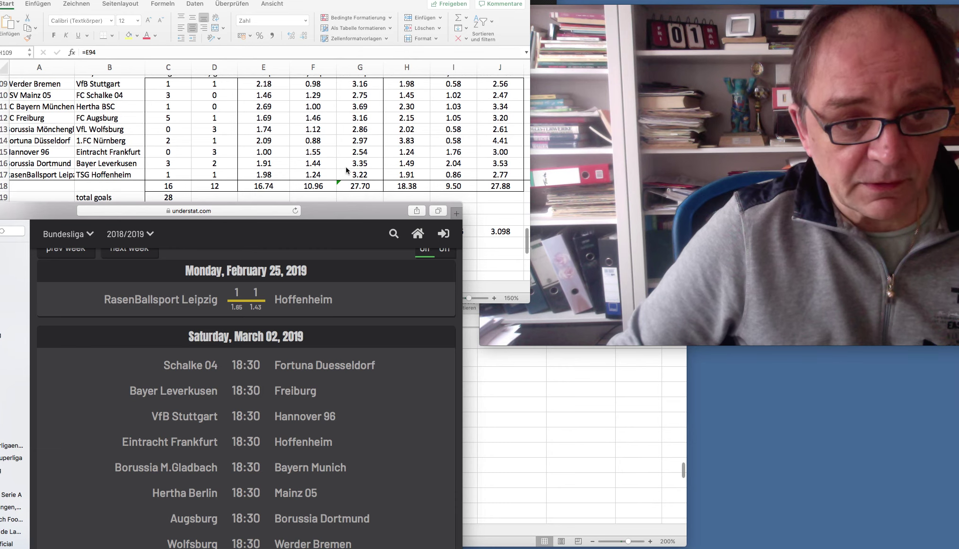
scroll(345, 167, "up", 1)
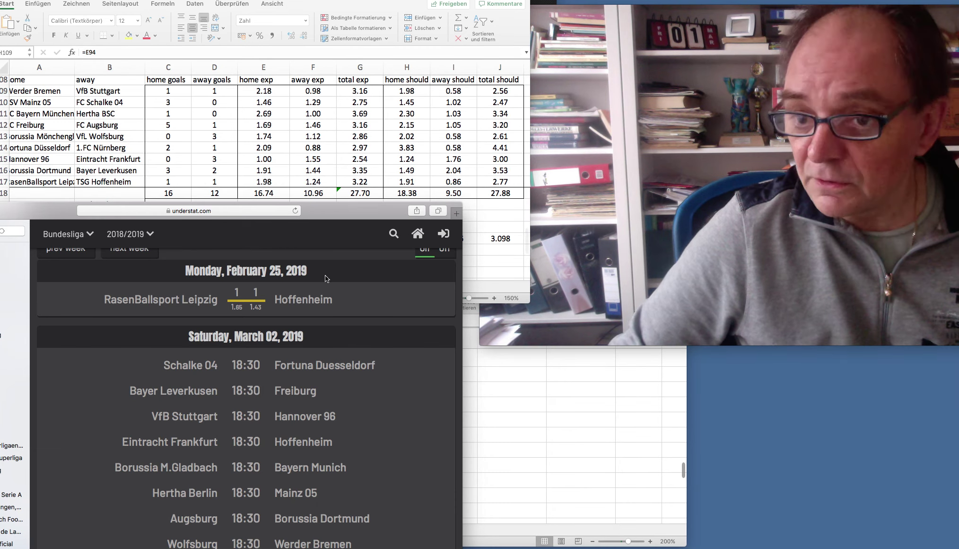
scroll(232, 121, "down", 8)
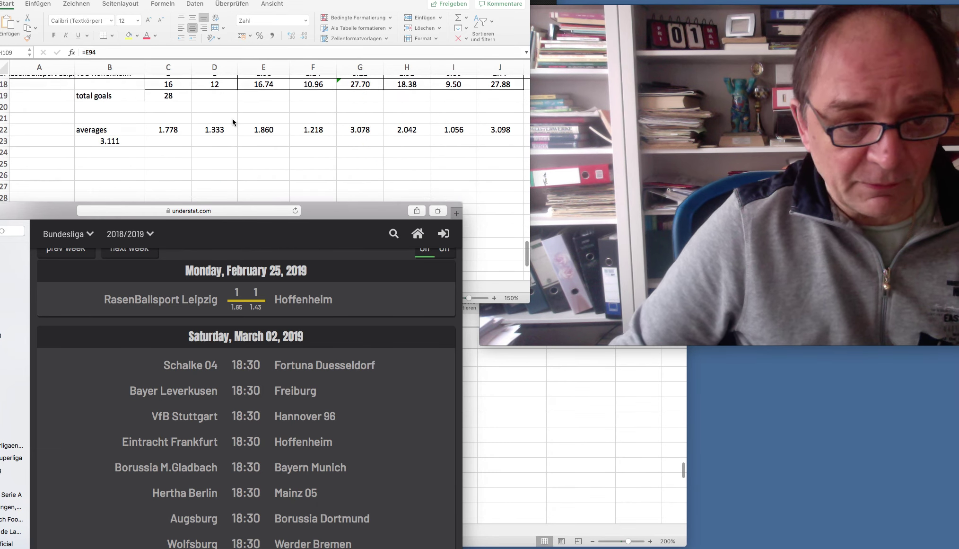
scroll(232, 121, "up", 5)
scroll(232, 121, "up", 5)
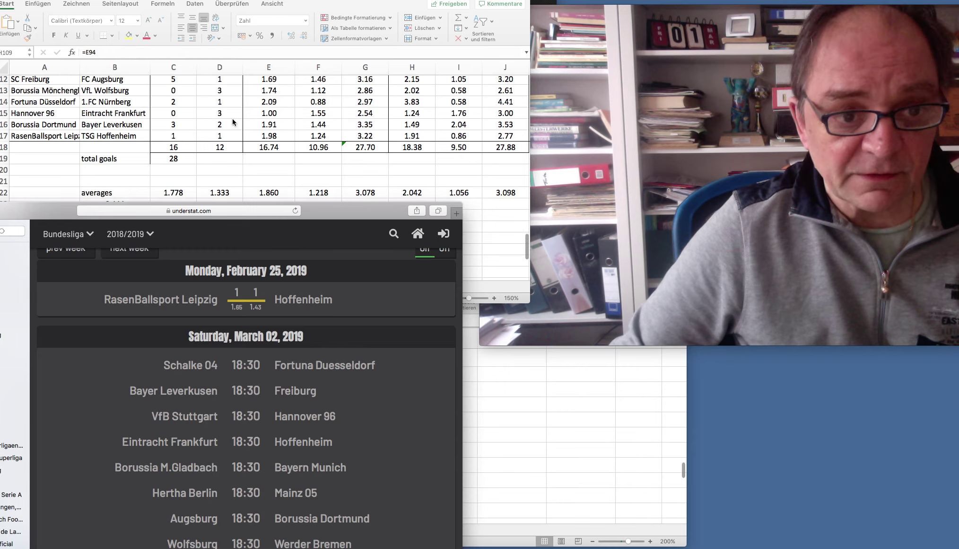
Step: Switch to the PerfektesTippspielBundesliga2019_23 workbook, review the payouts per outcome, and select the Werder Bremen against VfB Stuttgart draw result
left_click(509, 433)
scroll(508, 434, "down", 5)
scroll(508, 433, "down", 2)
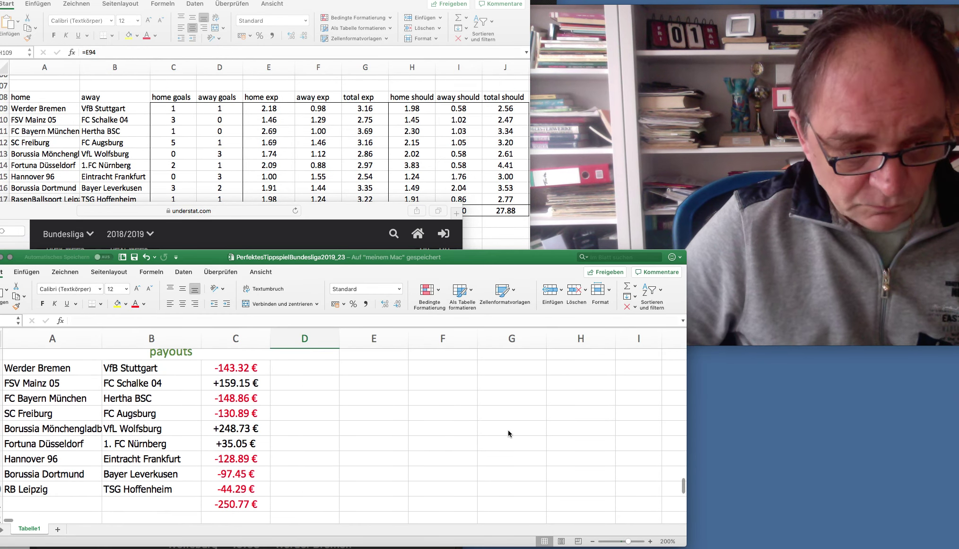
scroll(509, 433, "up", 15)
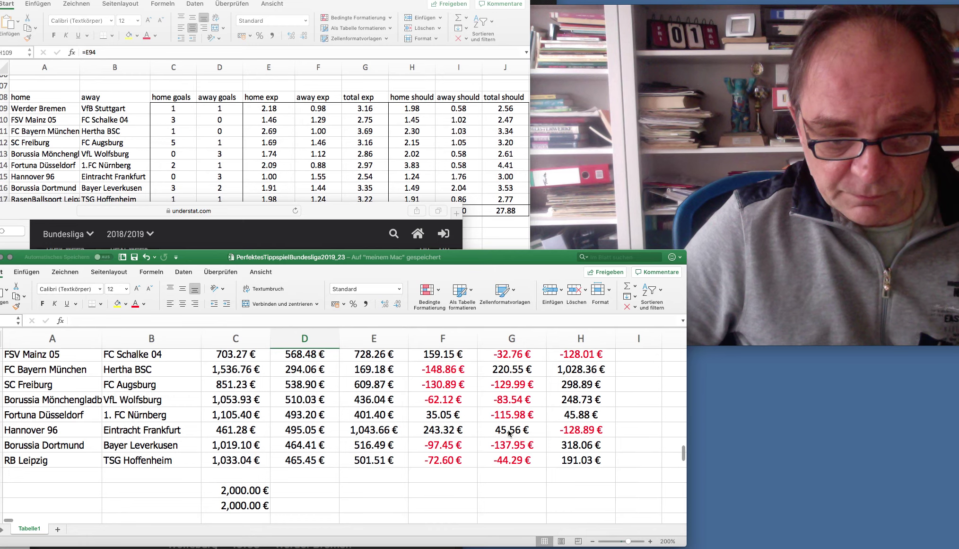
scroll(509, 432, "up", 1)
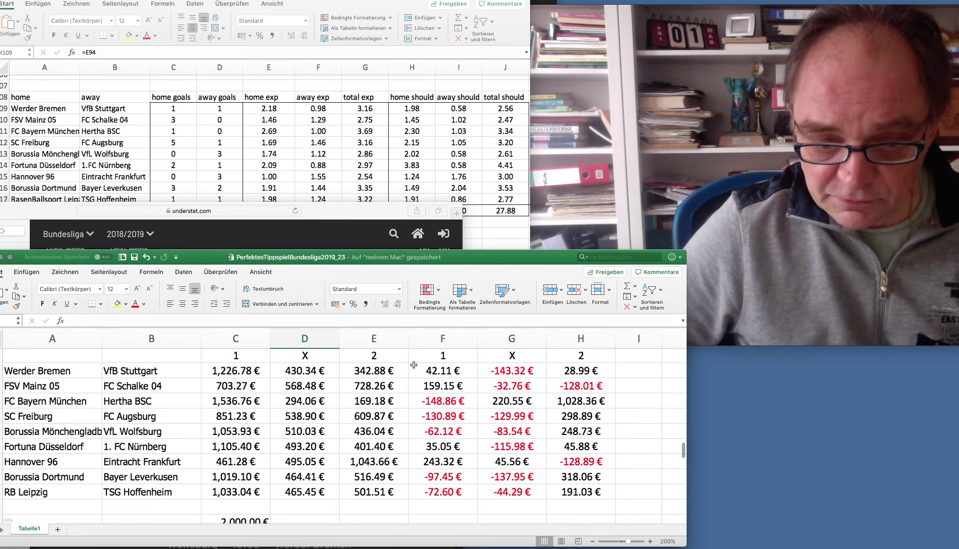
left_click(509, 371)
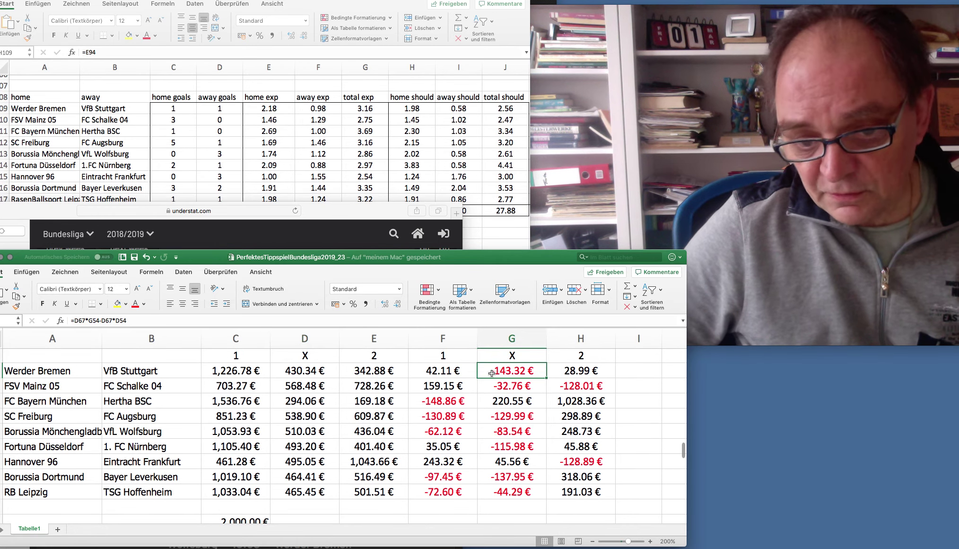
Step: Review the possible payouts for home win, draw and away win of Werder Bremen against VfB Stuttgart and FSV Mainz 05 against FC Schalke 04
left_click_drag(443, 370, 567, 370)
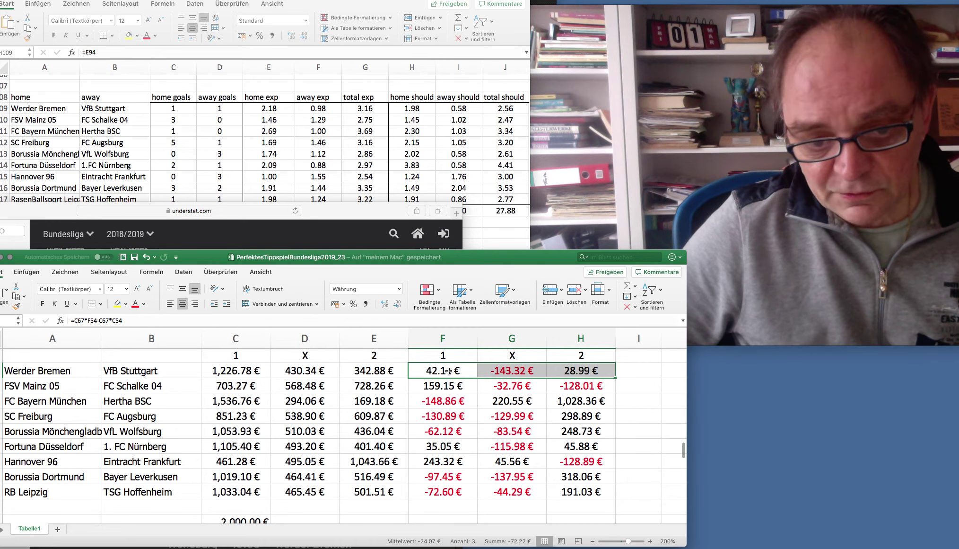
scroll(382, 113, "down", 1)
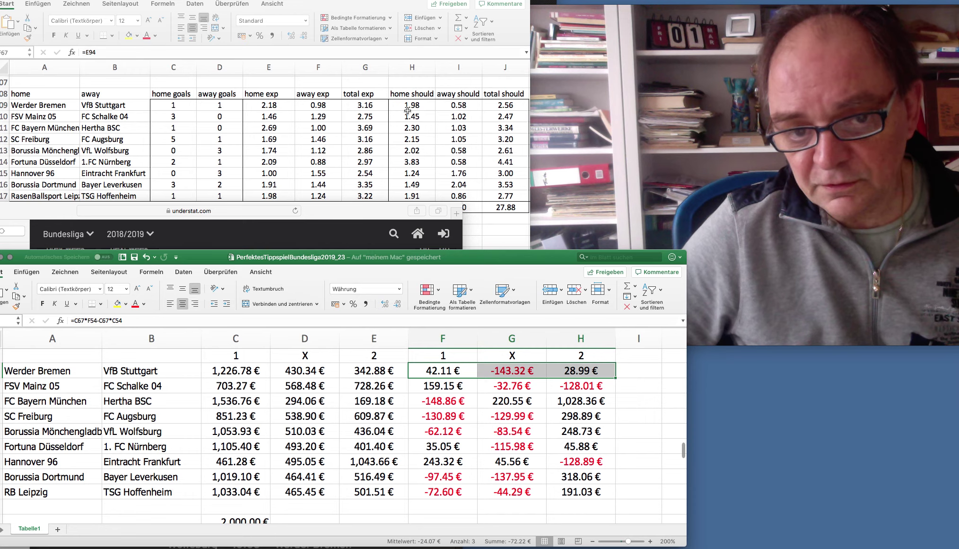
scroll(406, 130, "up", 1)
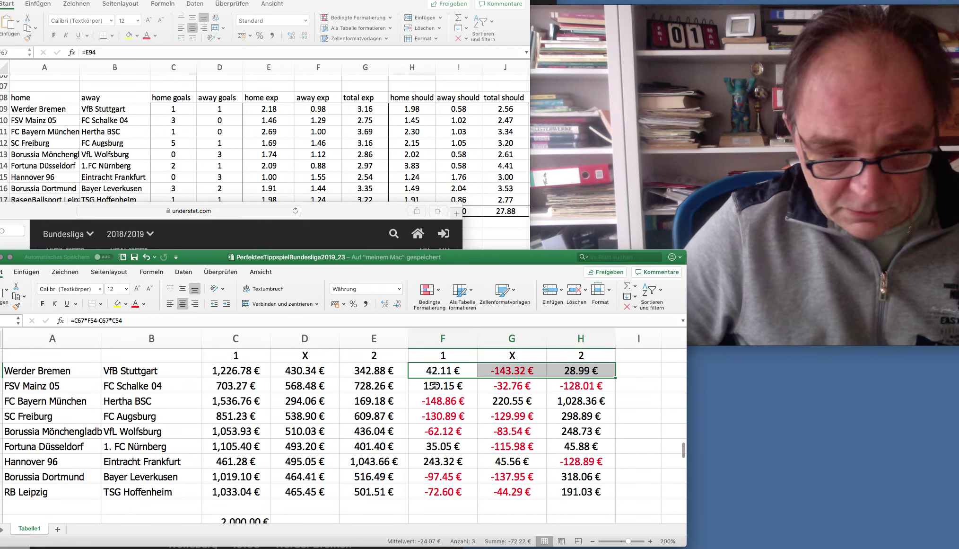
left_click_drag(432, 385, 557, 385)
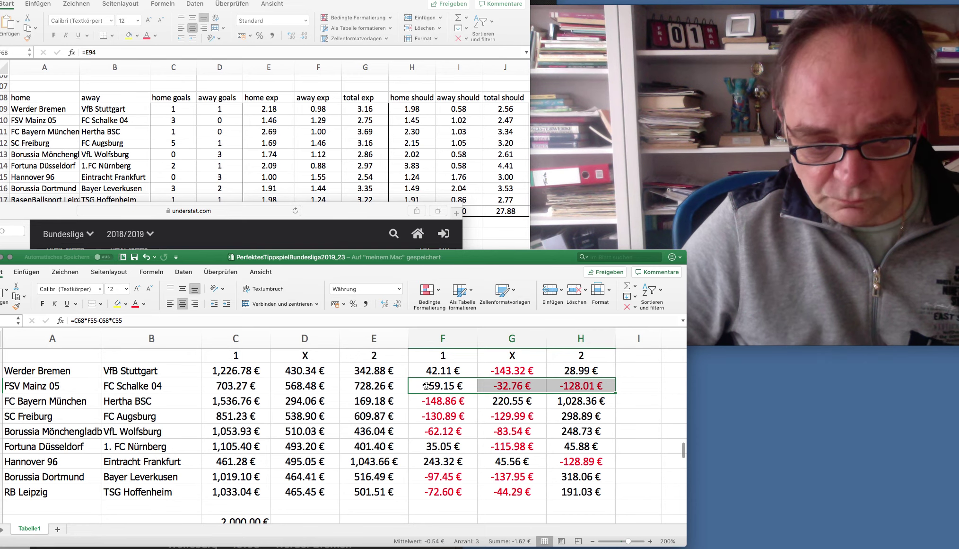
scroll(429, 389, "down", 1)
left_click(506, 370)
left_click(444, 386)
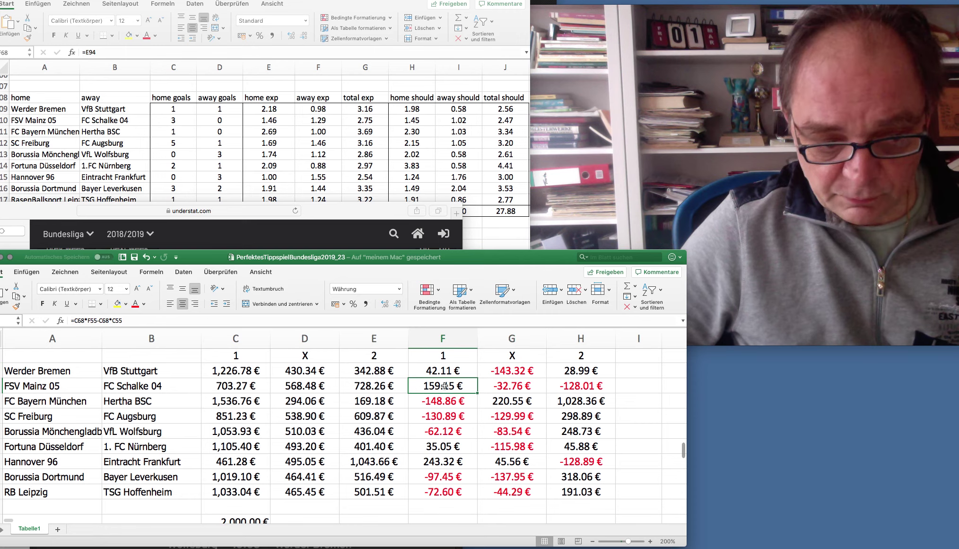
Step: Review the possible payouts per outcome for FC Bayern München against Hertha BSC and SC Freiburg against FC Augsburg
left_click(445, 400)
left_click(487, 400)
left_click(563, 402)
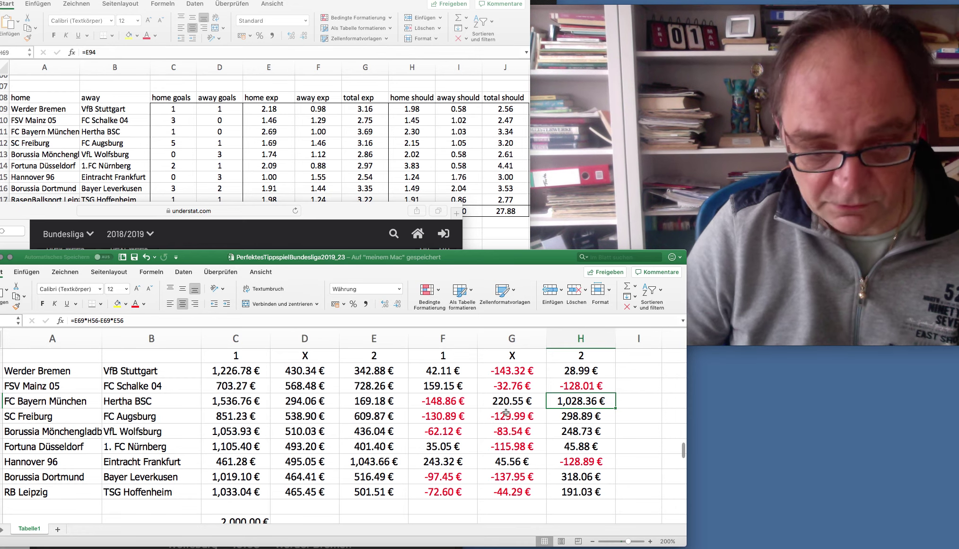
left_click(449, 401)
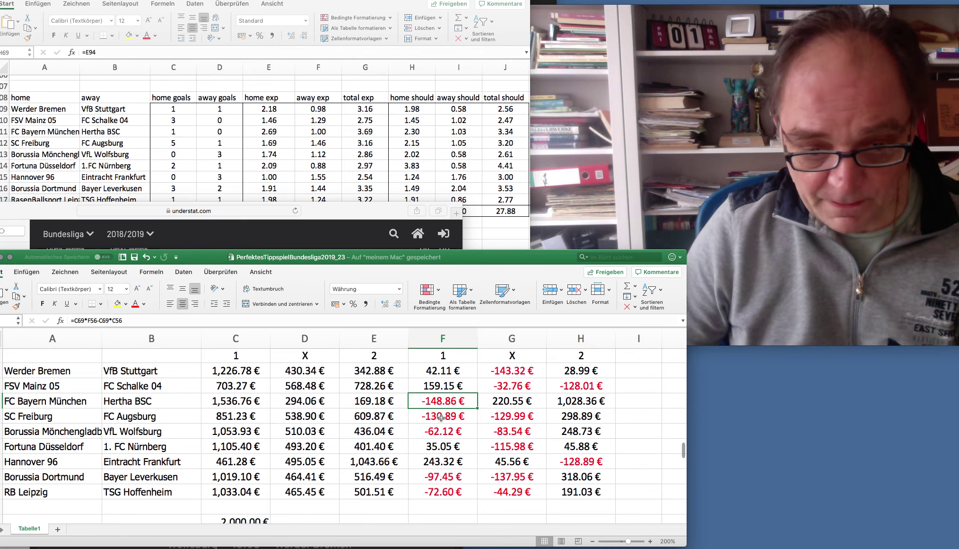
left_click(443, 418)
left_click(505, 416)
left_click(571, 417)
left_click(433, 414)
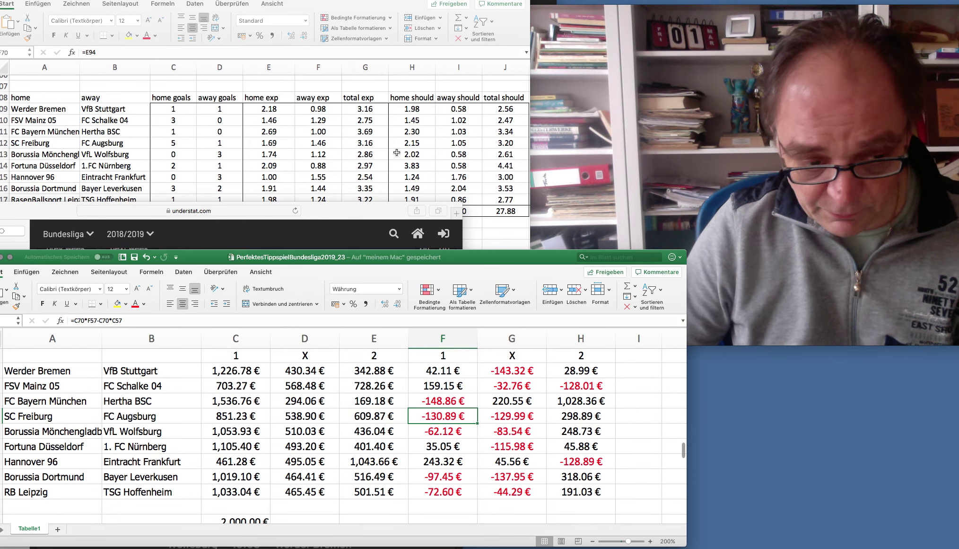
Step: Review the possible payouts for Borussia Mönchengladbach against VfL Wolfsburg and Fortuna Düsseldorf against 1. FC Nürnberg
left_click(441, 432)
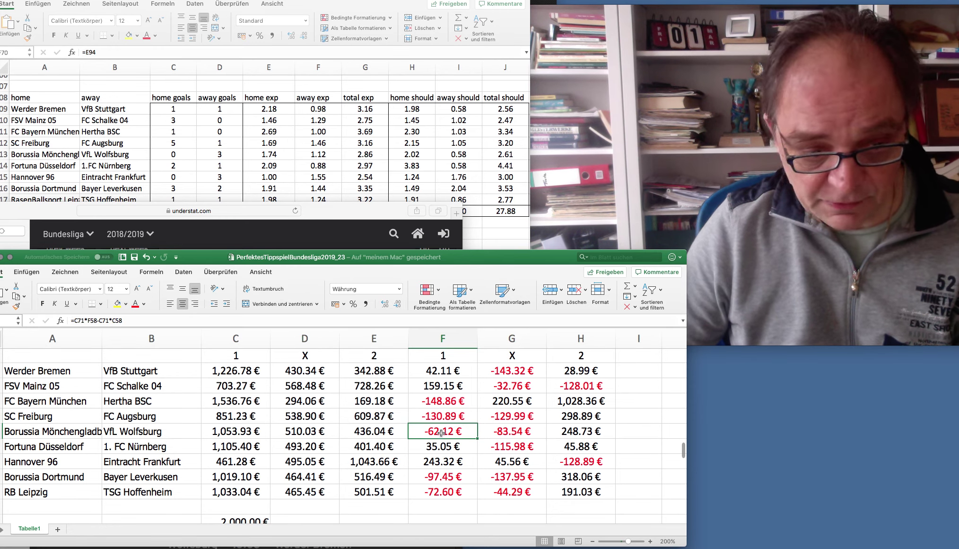
left_click(511, 431)
left_click(574, 430)
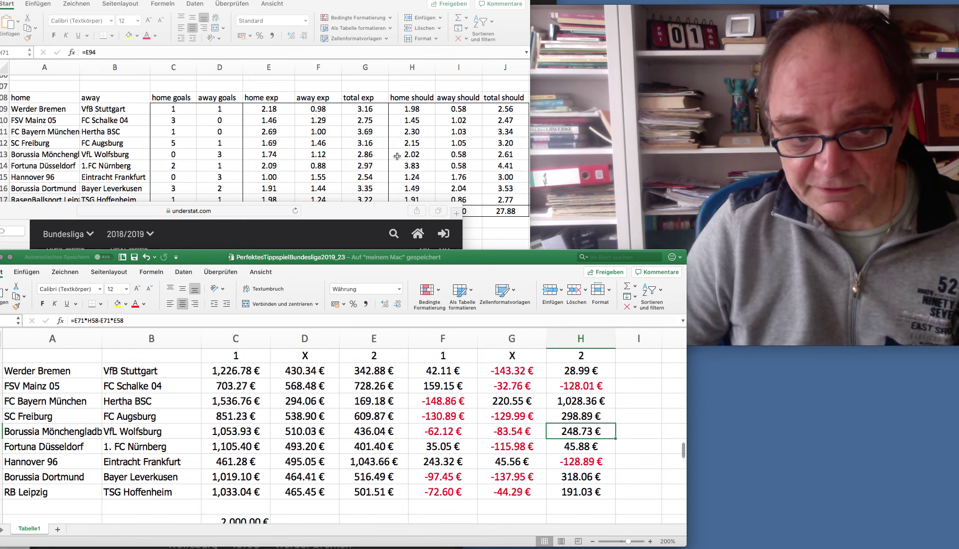
left_click(431, 447)
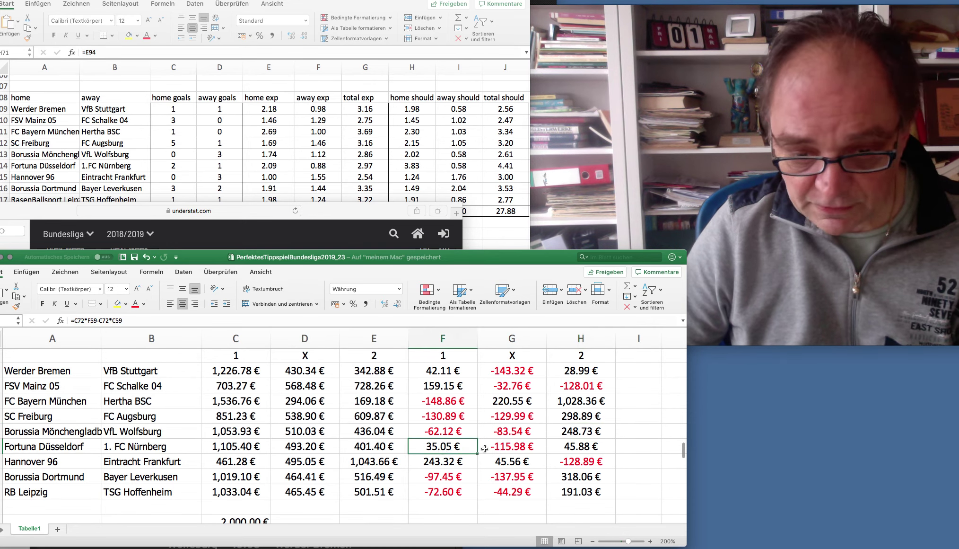
left_click(513, 441)
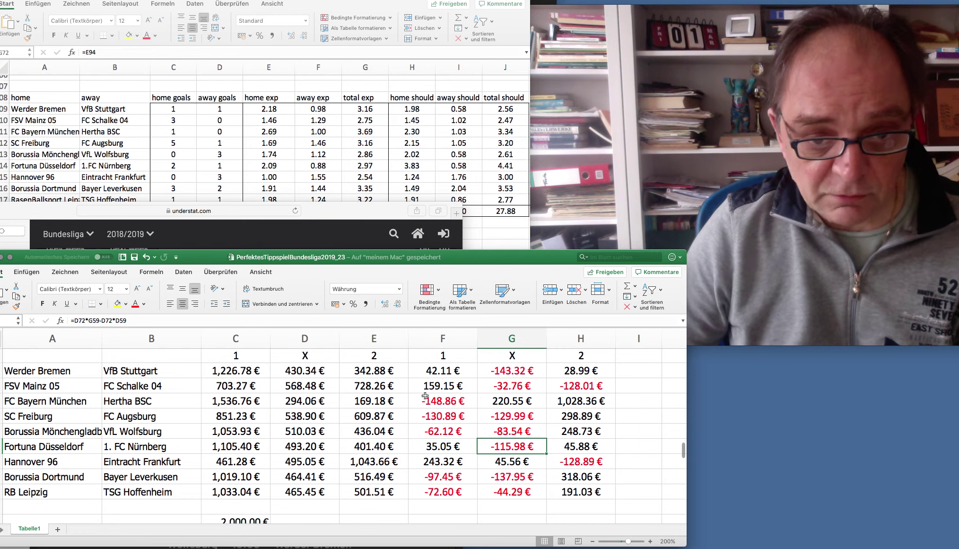
Step: Review the possible payouts for Hannover 96 against Eintracht Frankfurt and compare them with the match's "should" goals in the summary table
scroll(425, 395, "up", 1)
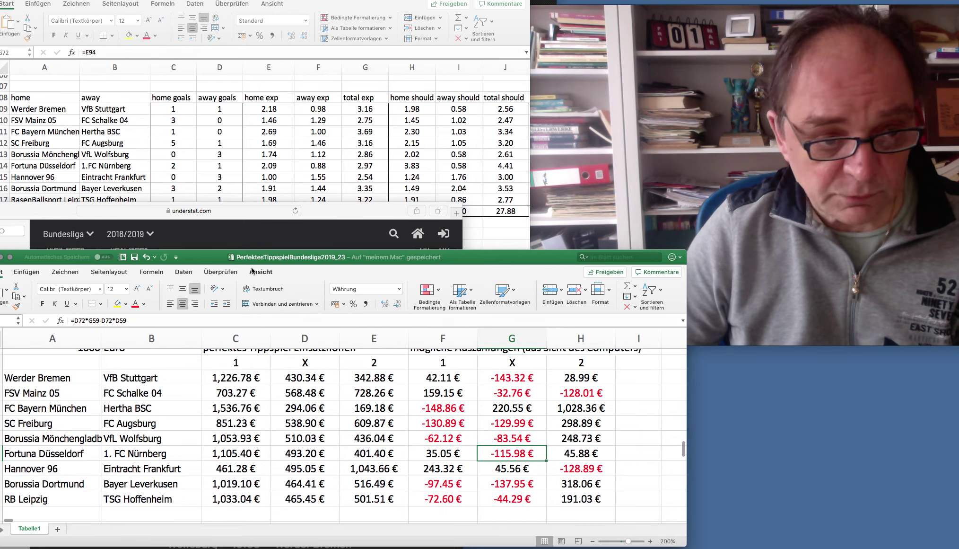
left_click(440, 468)
left_click(519, 469)
left_click(579, 468)
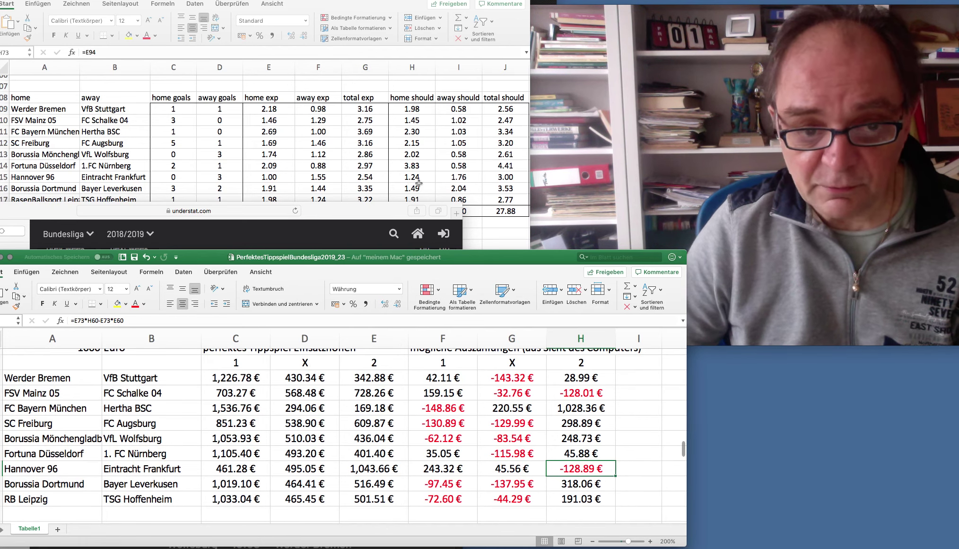
scroll(419, 183, "right", 5)
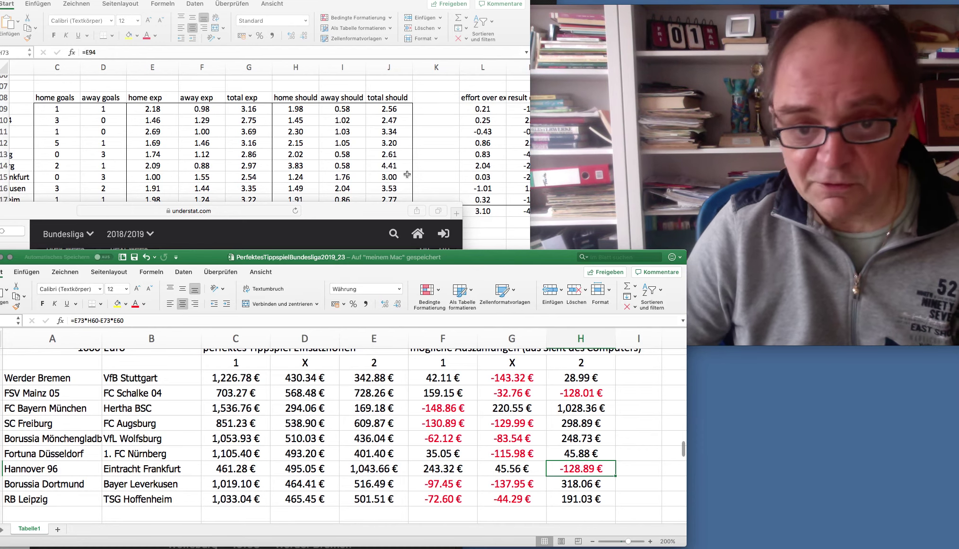
scroll(407, 177, "left", 2)
scroll(408, 177, "left", 3)
scroll(408, 178, "down", 1)
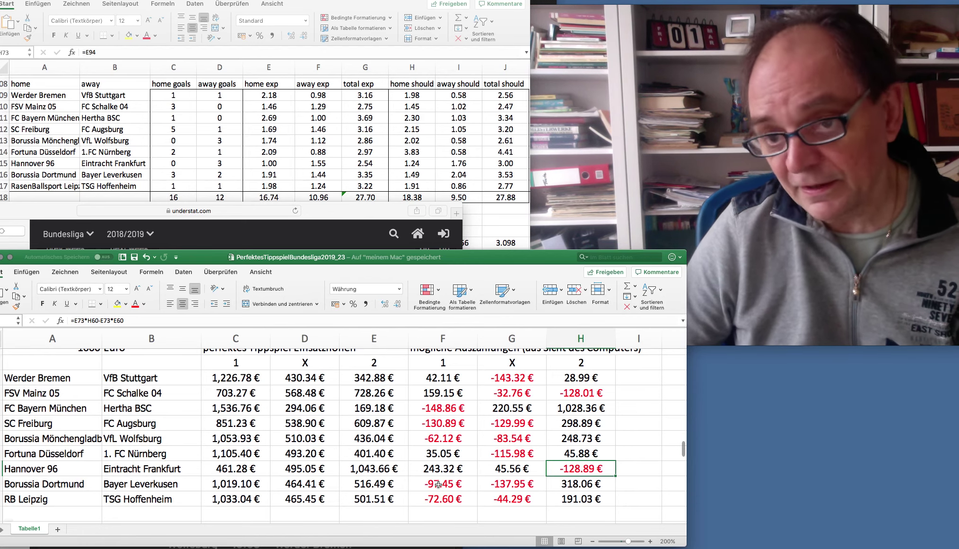
Step: Review the possible payouts per outcome for Borussia Dortmund against Bayer Leverkusen and RB Leipzig against TSG Hoffenheim
left_click_drag(439, 484, 485, 485)
left_click(555, 480)
left_click_drag(429, 484, 566, 483)
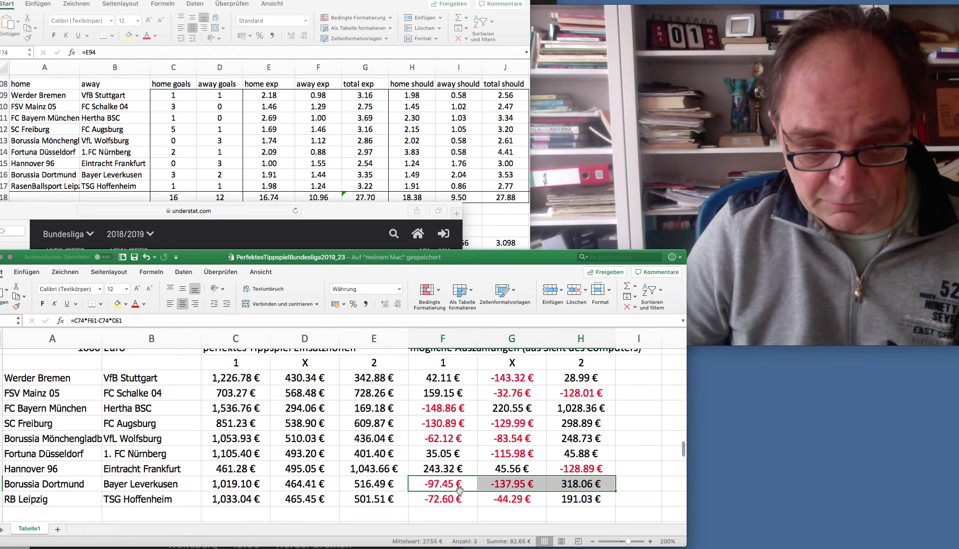
left_click_drag(442, 500, 557, 499)
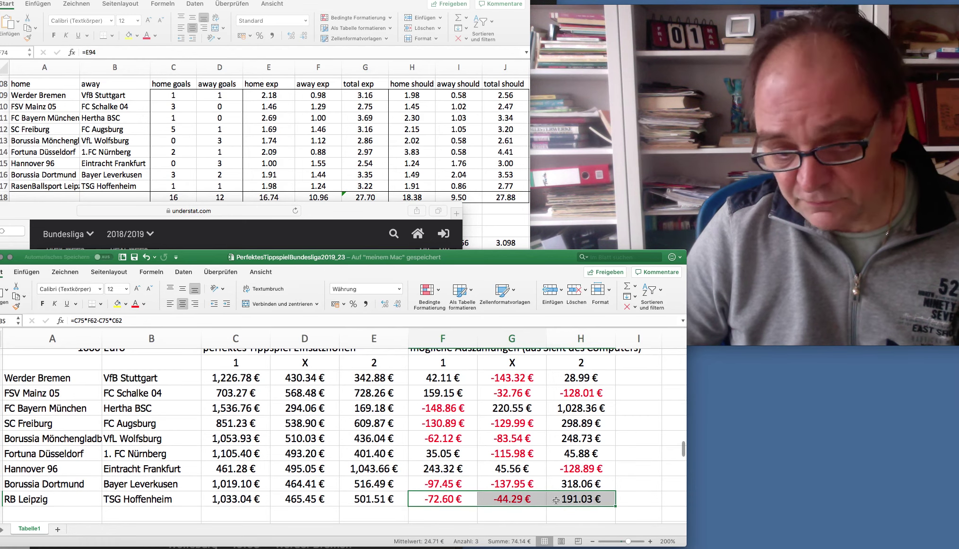
left_click_drag(439, 499, 571, 499)
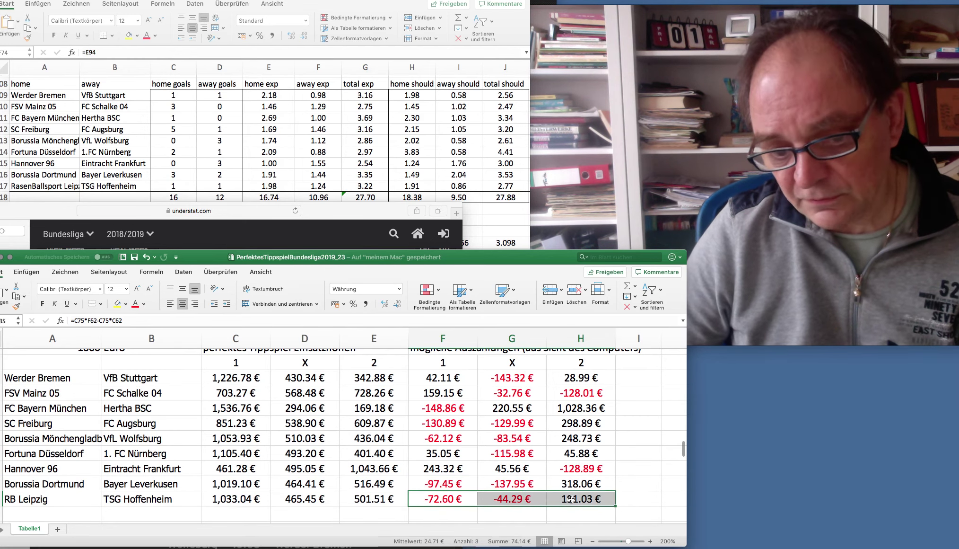
left_click(504, 498)
left_click(570, 498)
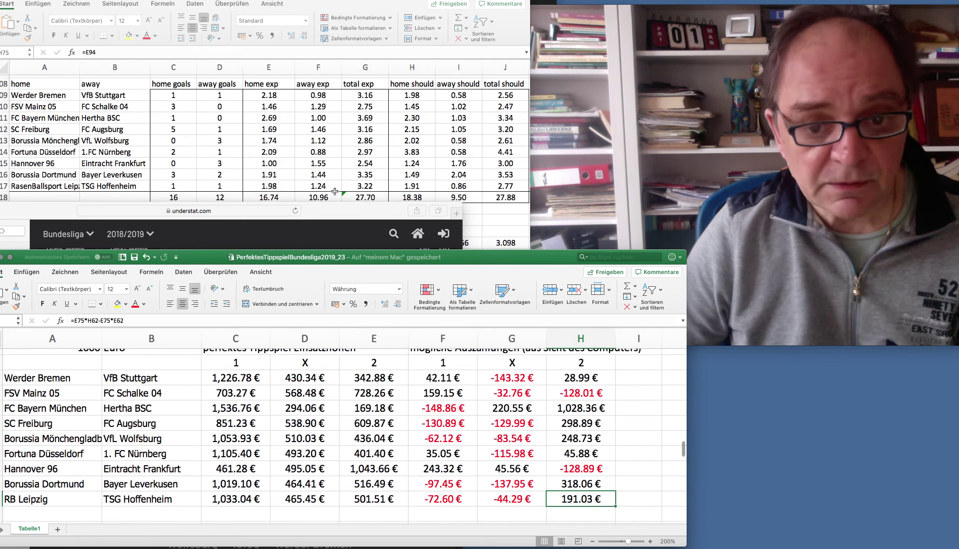
Step: Select the home and away "should" goals of RasenBallsport Leipzig against TSG Hoffenheim in the goals summary table and check them
left_click(451, 189)
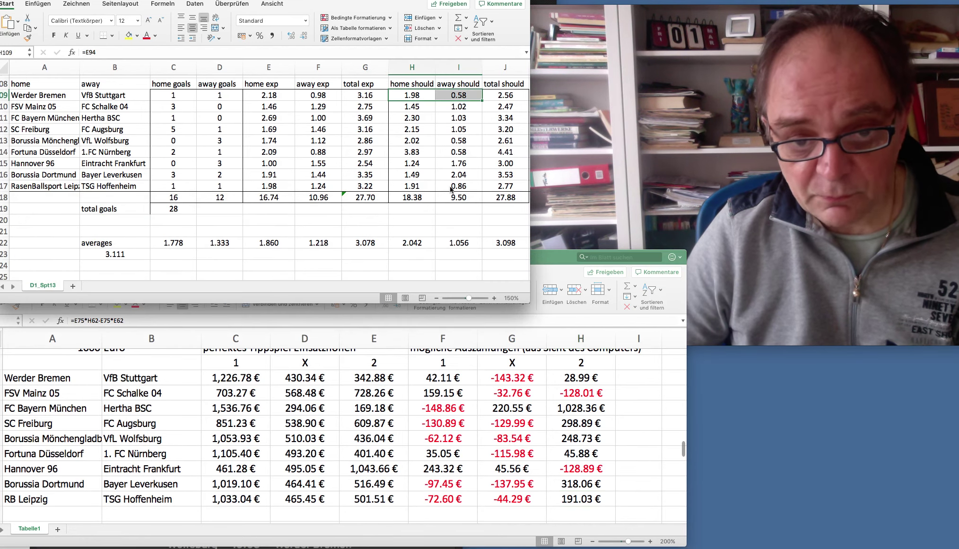
left_click_drag(408, 187, 451, 186)
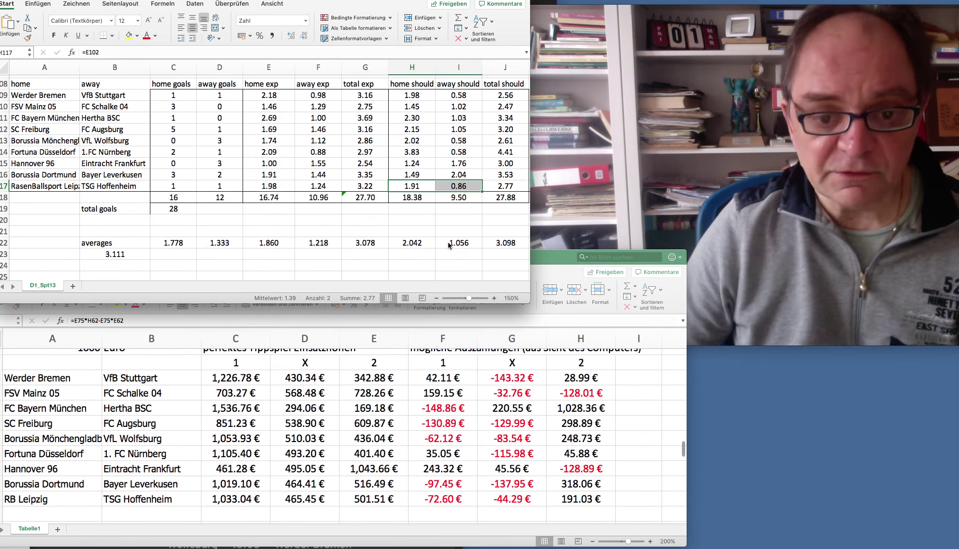
scroll(448, 243, "down", 3)
scroll(448, 242, "up", 4)
Step: Go past the results to the payouts list in the matchday 23 workbook and examine each match's payout and the total
scroll(483, 426, "down", 10)
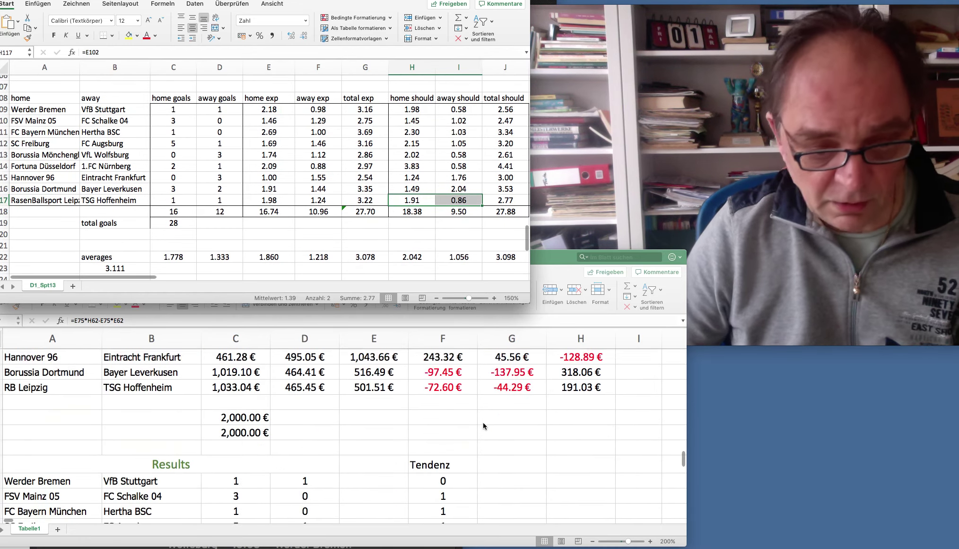
scroll(483, 426, "down", 5)
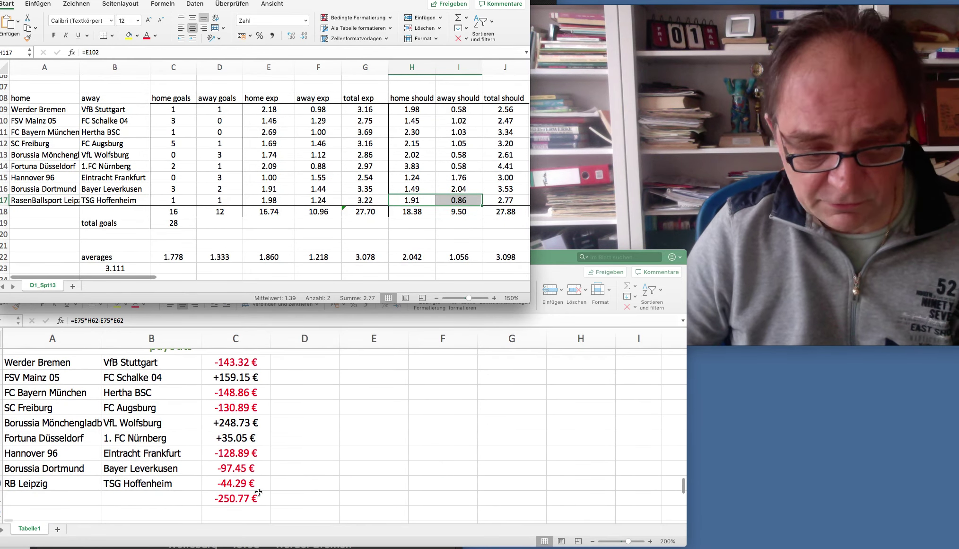
scroll(259, 492, "up", 1)
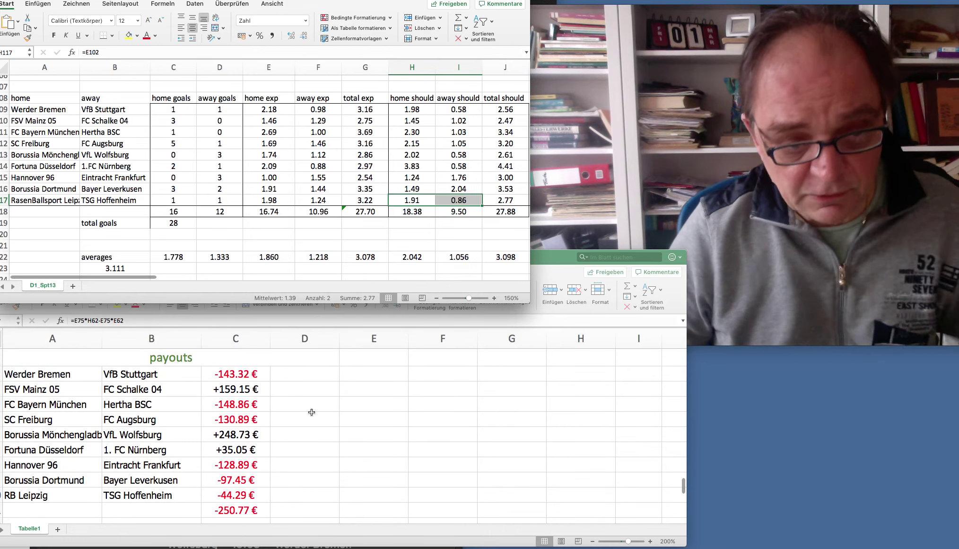
Step: Switch to the PerfektesTippspielSaisonbilanz2019 workbook and enter -250.57 as the payout for matchday 23
left_click(147, 0)
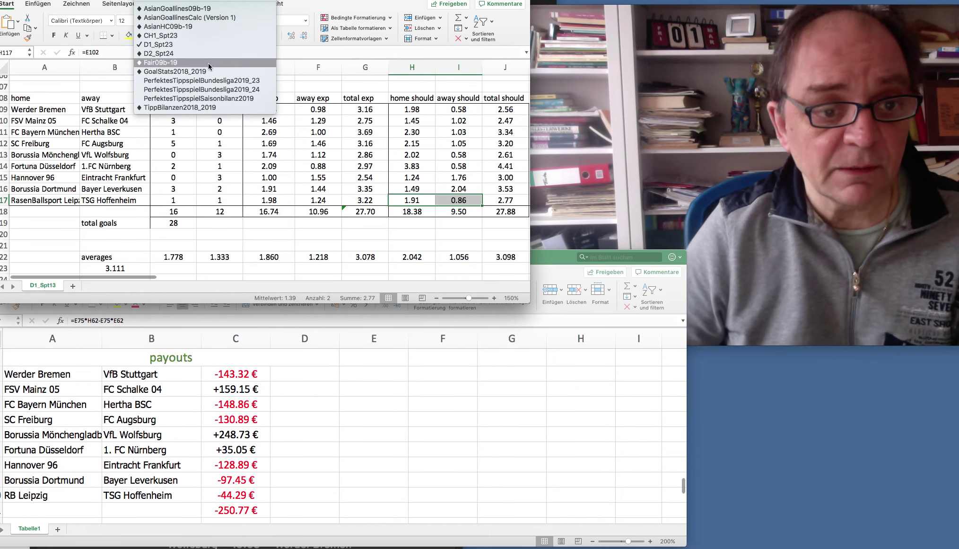
left_click(210, 97)
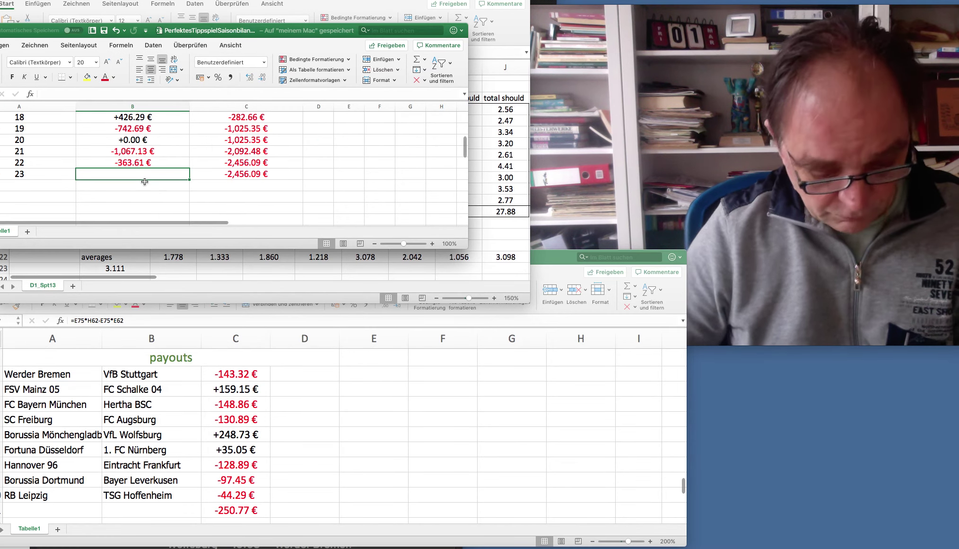
type("2")
key("BackSpace")
type("-250.57")
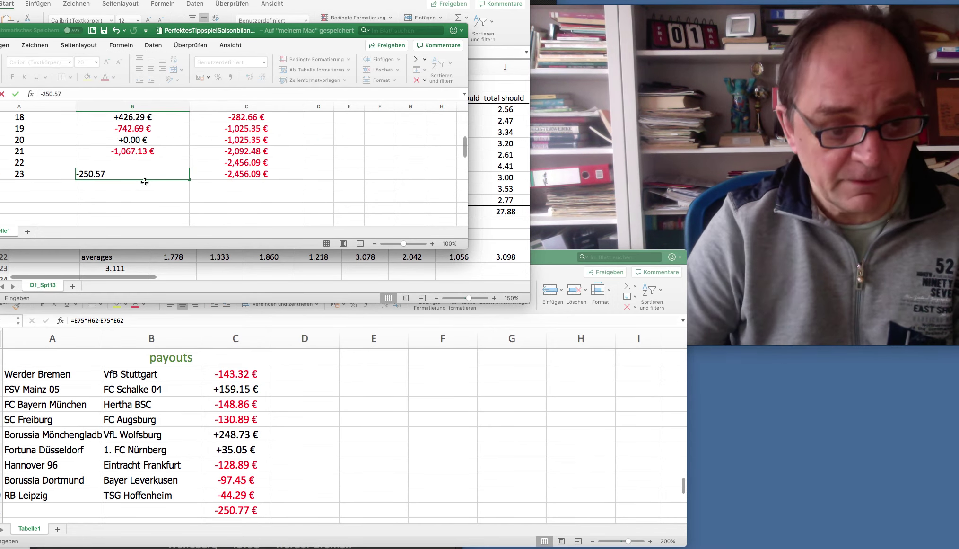
key("Return")
key("Left")
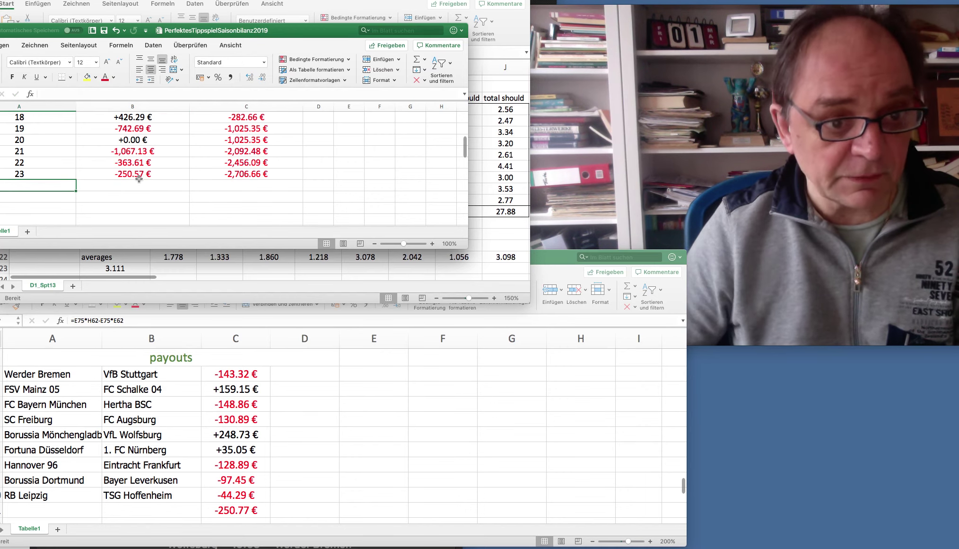
Step: Fill the matchday 23 row down one row, set the new row to matchday 24 with a payout of 0, and save the workbook
left_click_drag(21, 174, 241, 186)
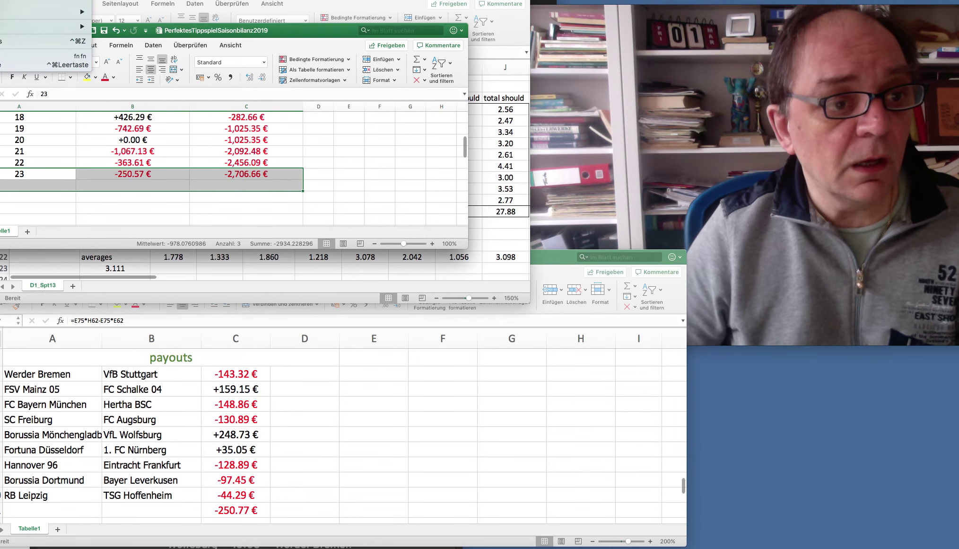
key("ctrl+d")
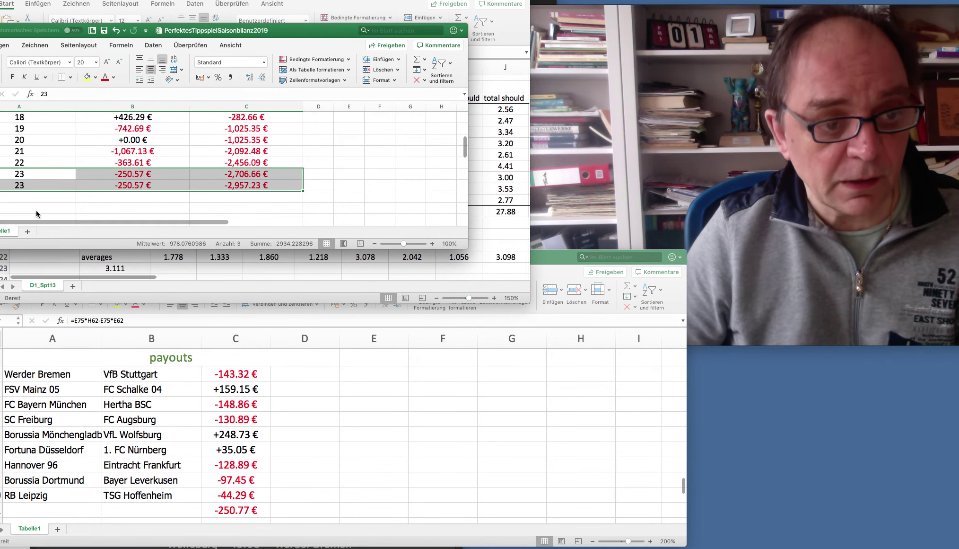
left_click(28, 185)
type("24")
key("Tab")
type("0")
key("Tab")
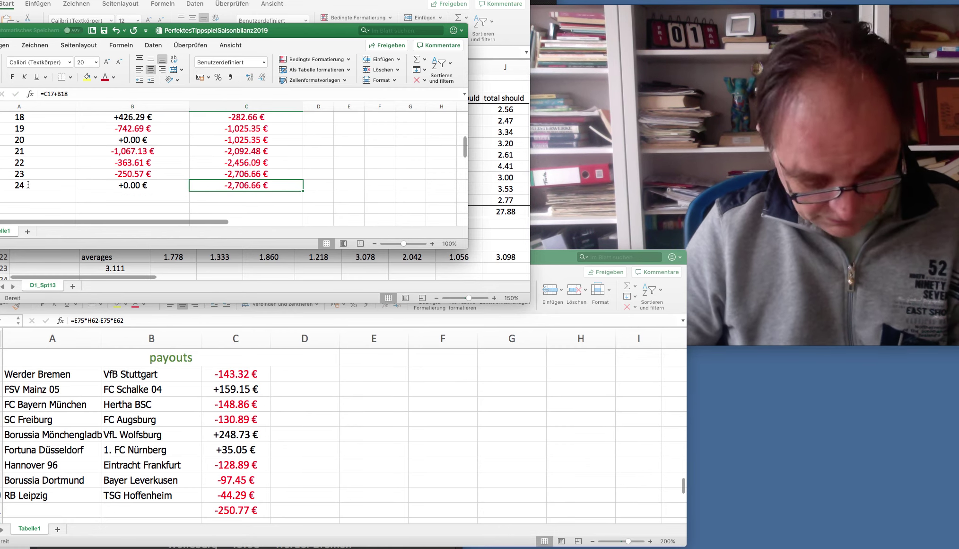
key("super+s")
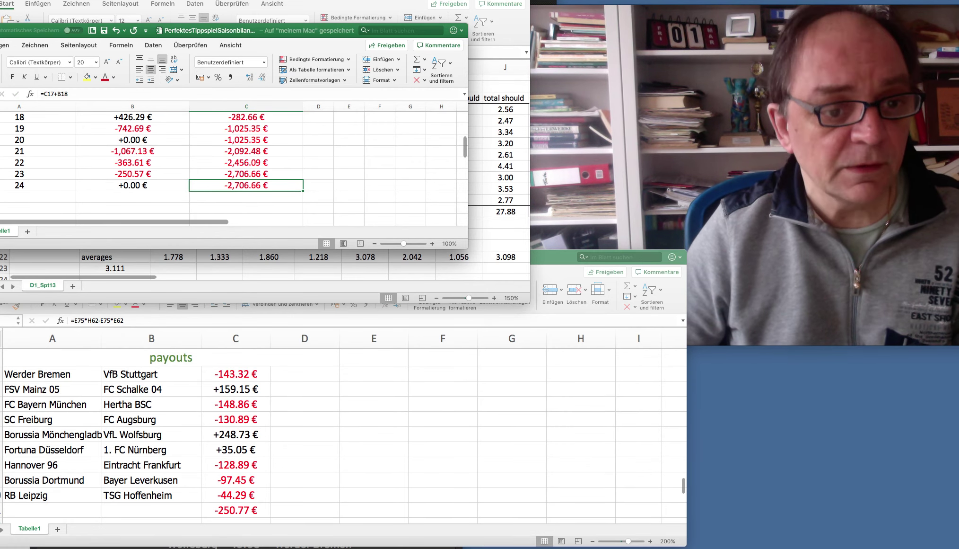
Step: Switch to the PerfektesTippspielBundesliga2019_24 workbook with the bet market best prices
left_click(147, 1)
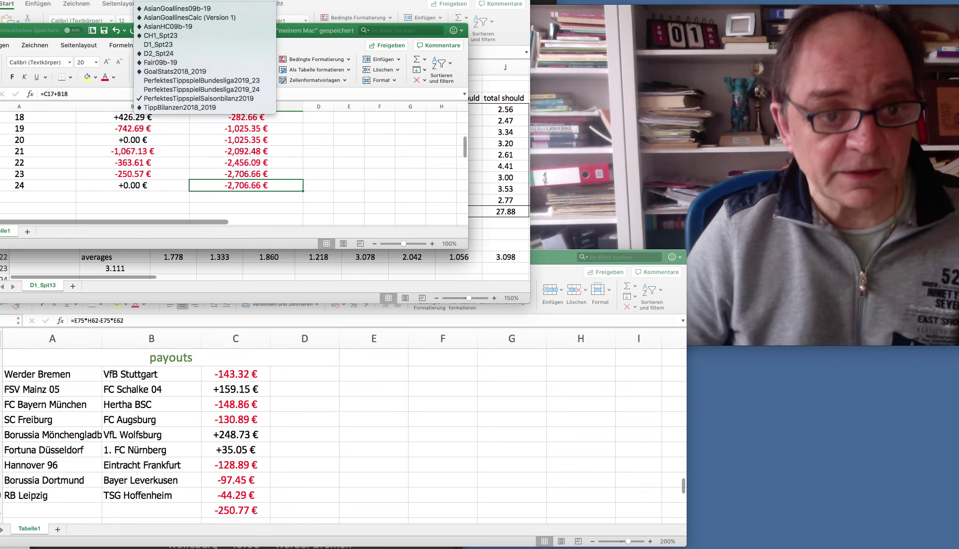
left_click(189, 89)
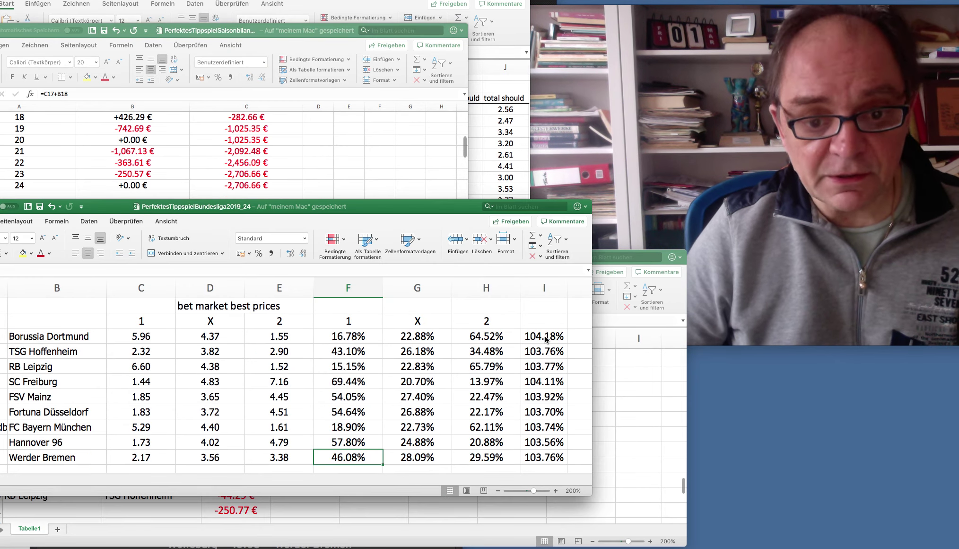
Step: Reposition the matchday 24 workbook window so the team names and all bet market best prices columns are in view
left_click_drag(370, 210, 485, 268)
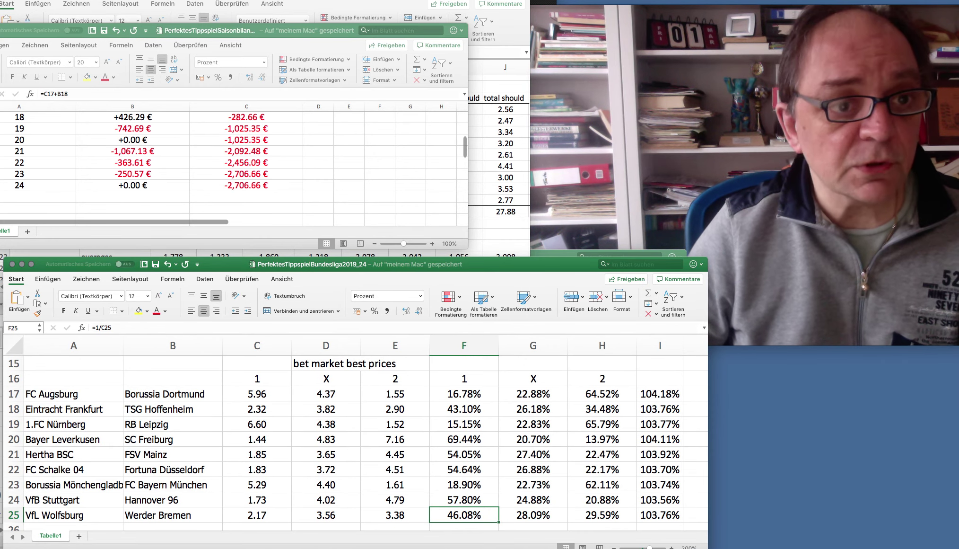
left_click(147, 1)
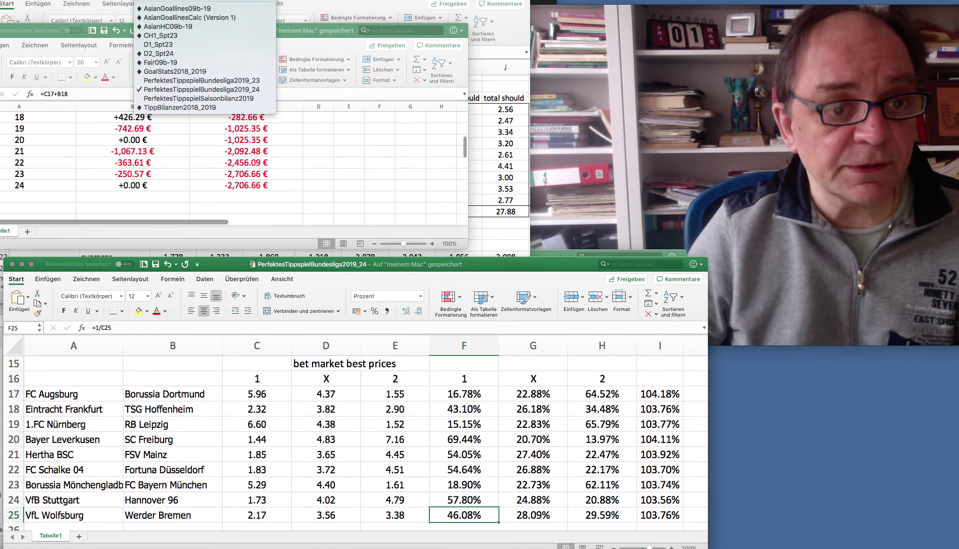
left_click(183, 99)
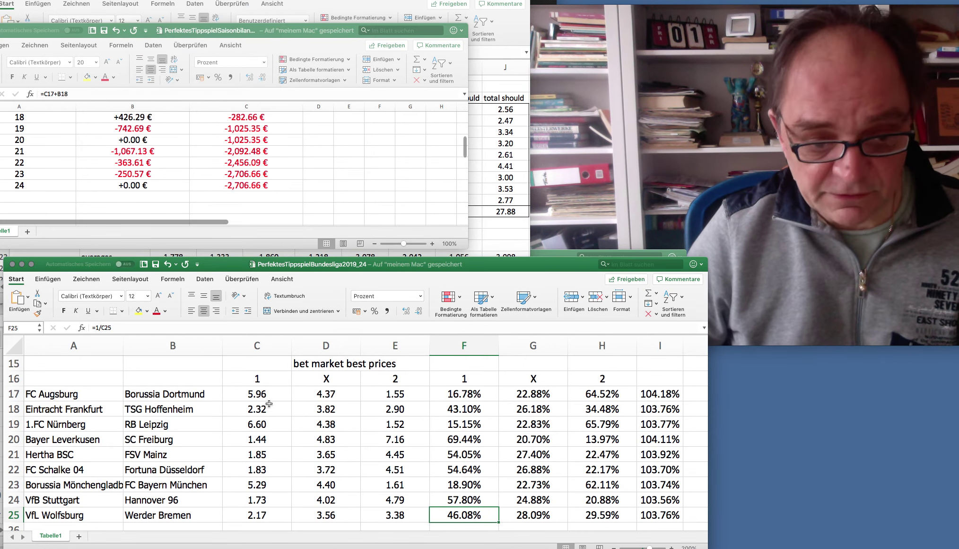
scroll(349, 441, "up", 5)
scroll(350, 441, "down", 5)
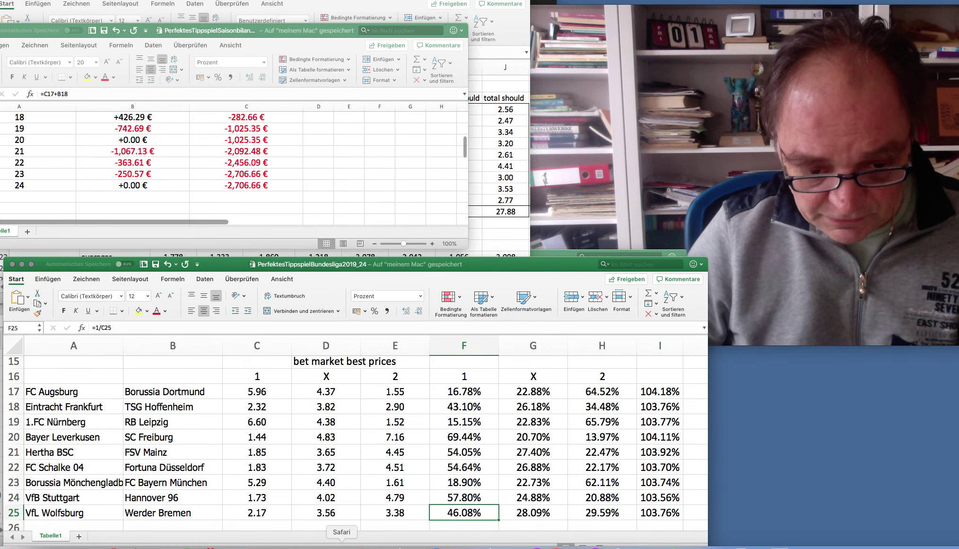
right_click(341, 546)
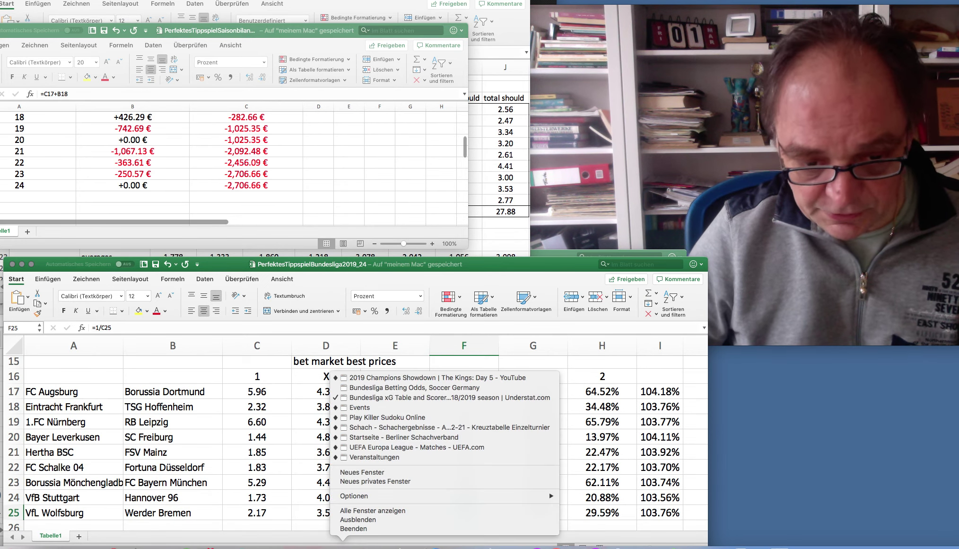
left_click(419, 407)
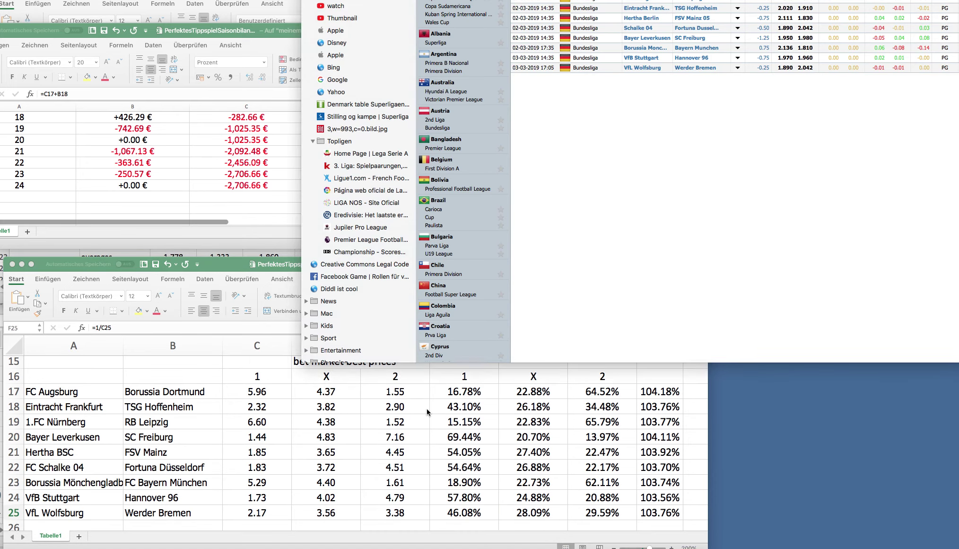
key("super+m")
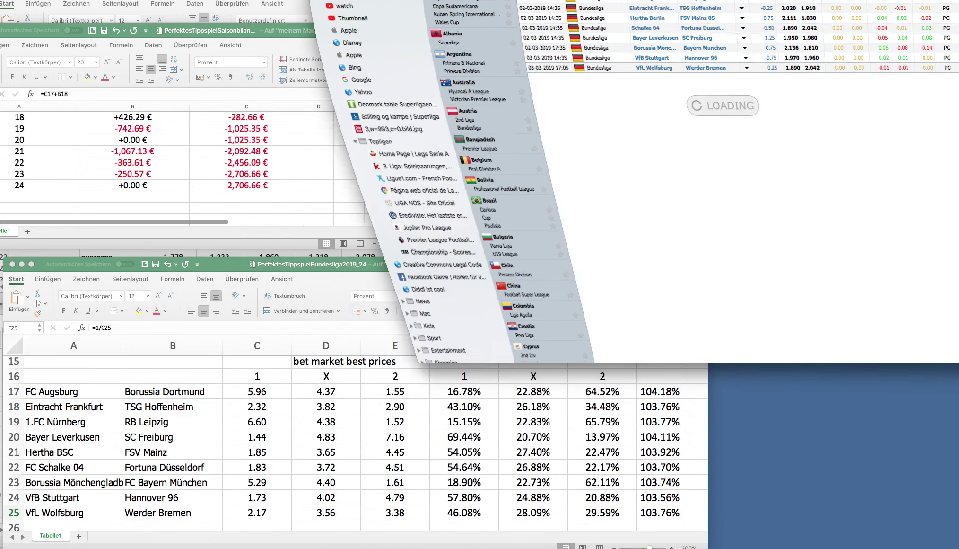
key("Escape")
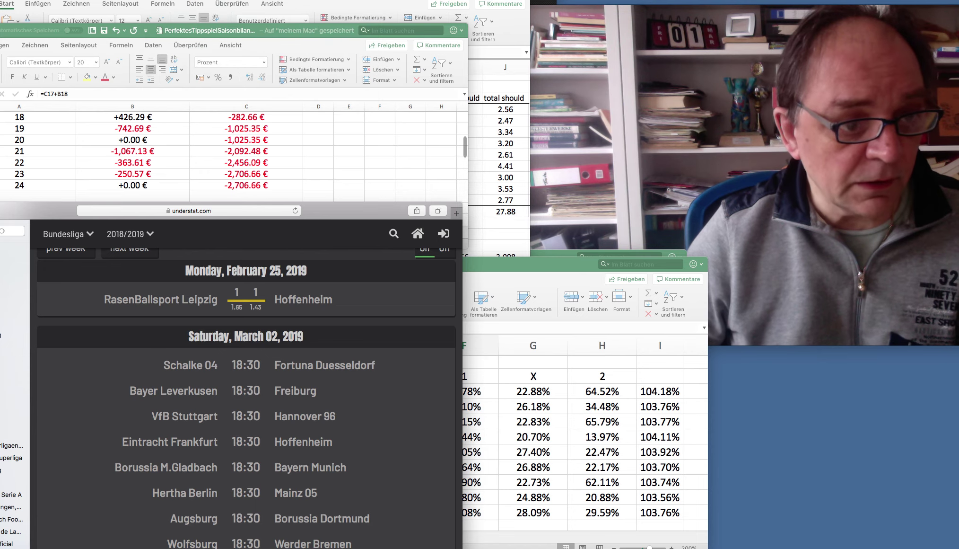
key("super+m")
Step: Bring up the Bundesliga Betting Odds page in Safari, then return to the matchday 24 workbook in Excel
left_click(173, 1)
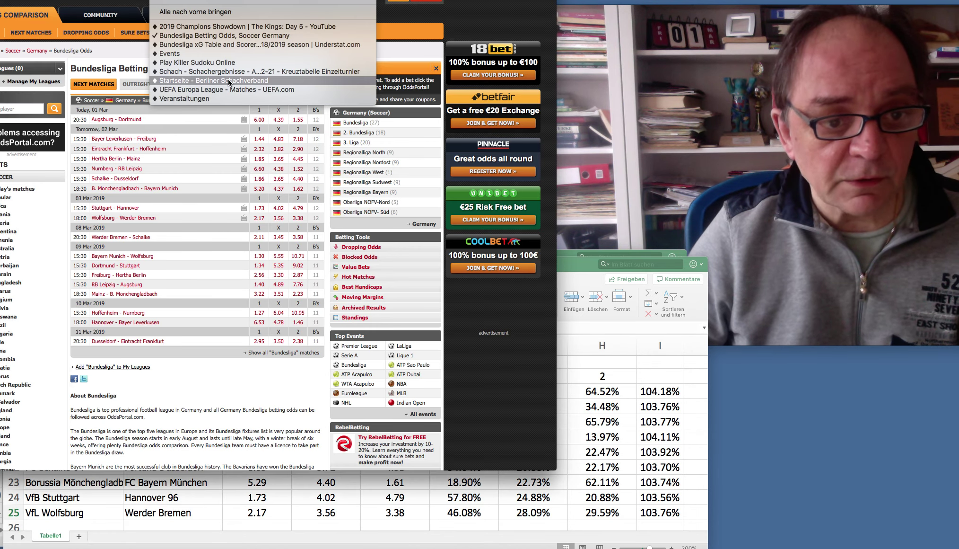
left_click(231, 36)
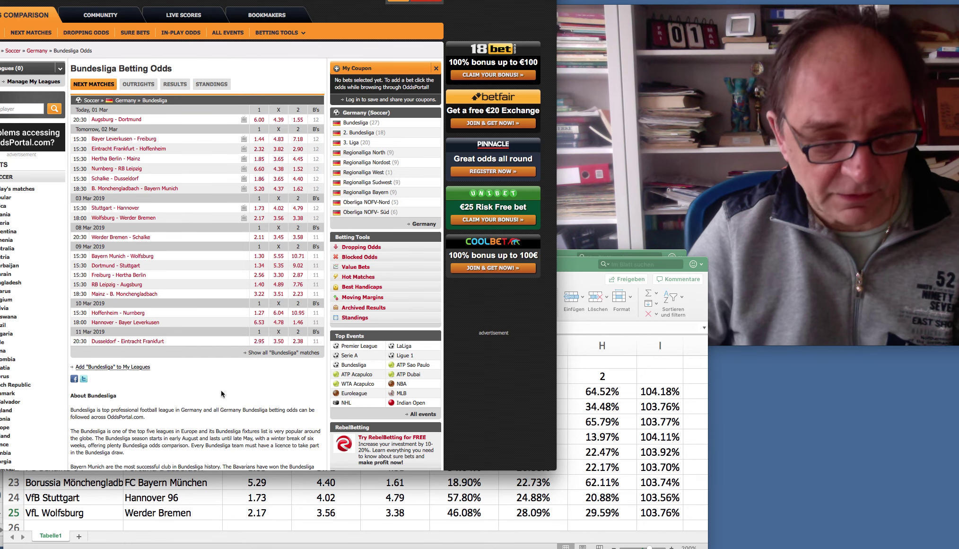
left_click(326, 537)
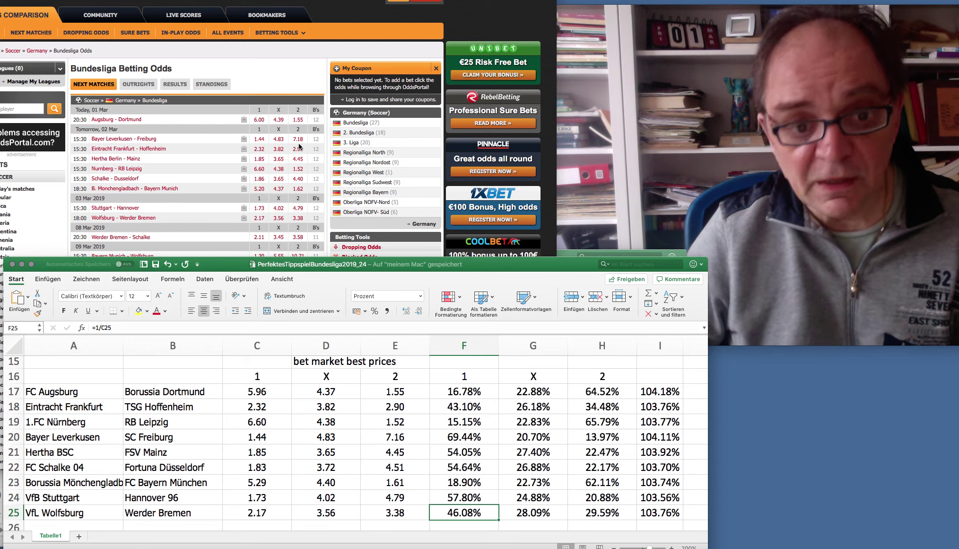
Step: Examine the bet market best prices table, highlighting the probability totals in I17:I25 and the odds in C17:E25
scroll(422, 431, "down", 5)
scroll(422, 430, "down", 3)
scroll(422, 431, "up", 6)
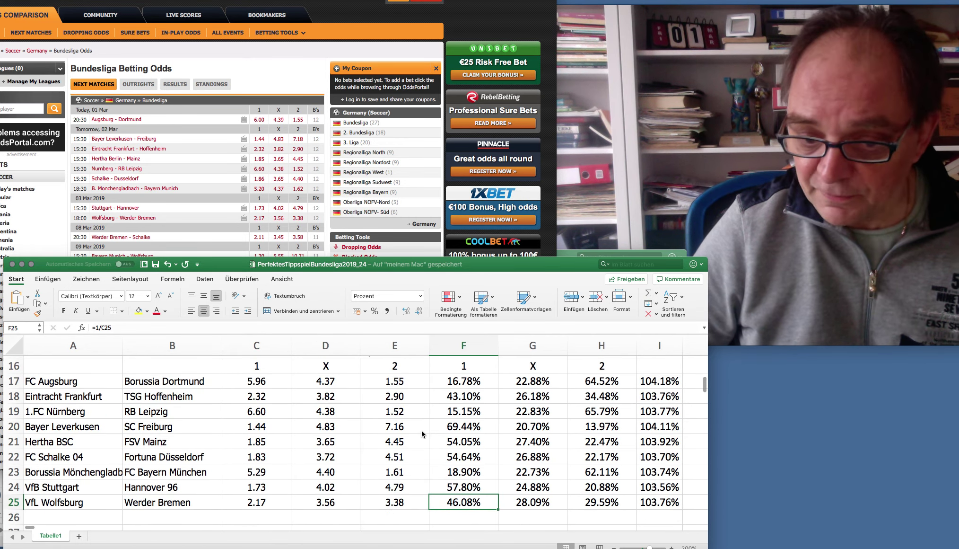
left_click_drag(656, 387, 652, 500)
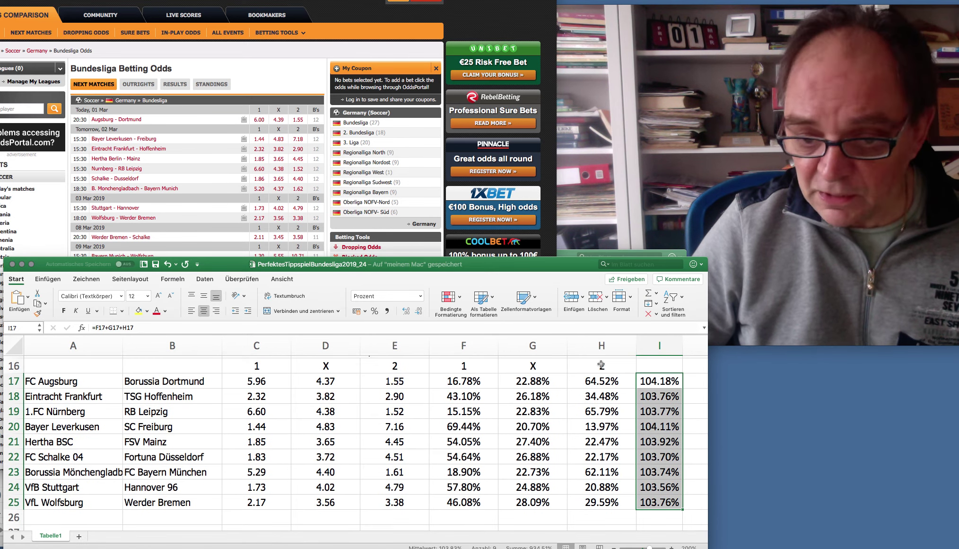
left_click_drag(242, 380, 393, 502)
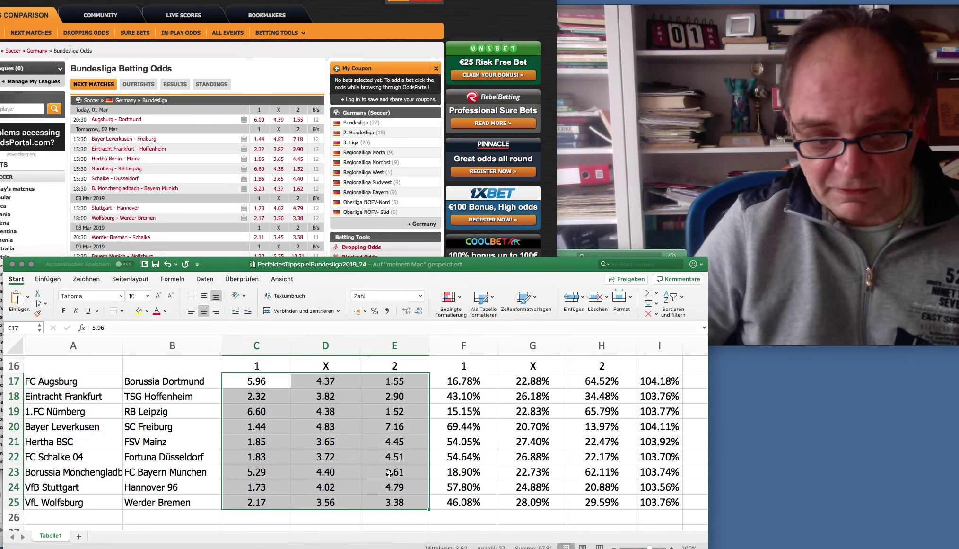
Step: Go up to the first odds table and highlight its probabilities in F4:H12 and its odds in C4:E12
scroll(399, 456, "up", 5)
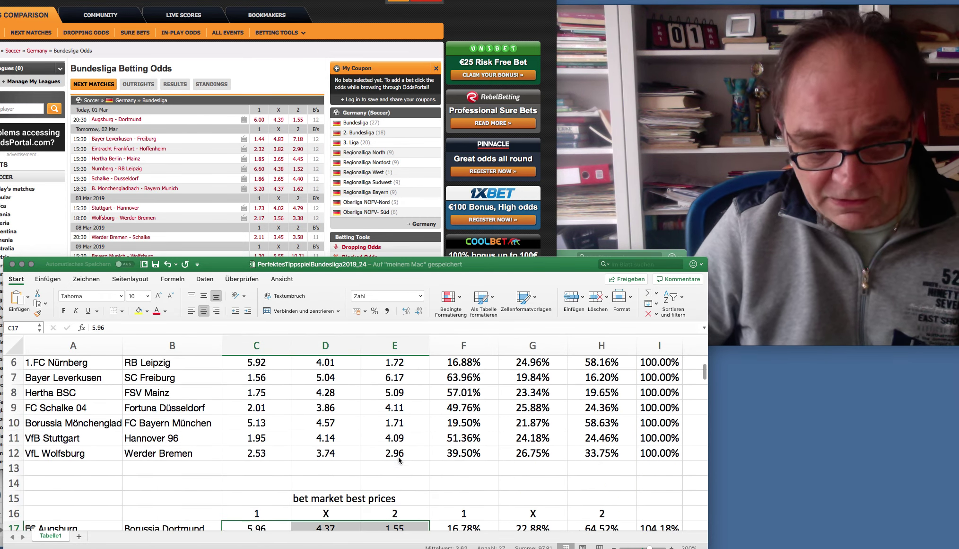
scroll(399, 461, "down", 2)
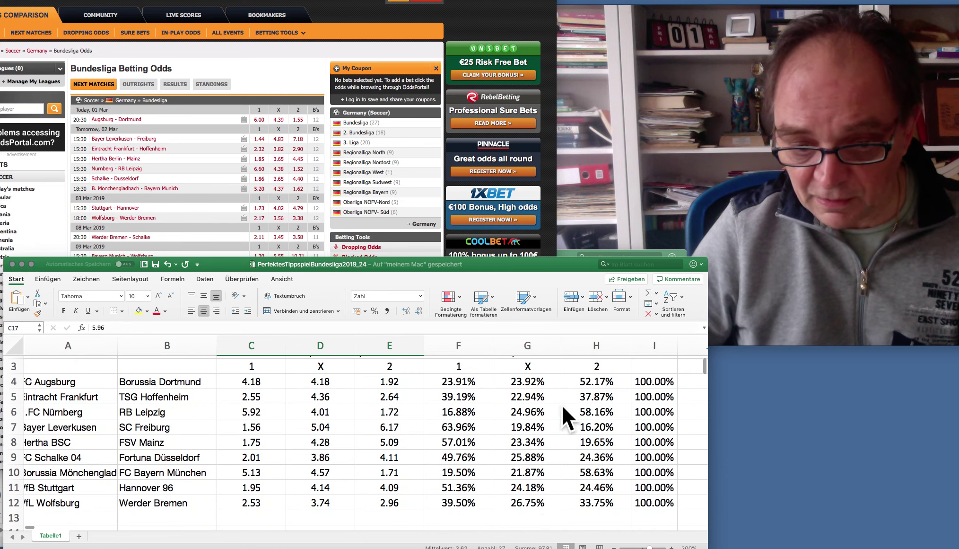
left_click_drag(446, 380, 593, 503)
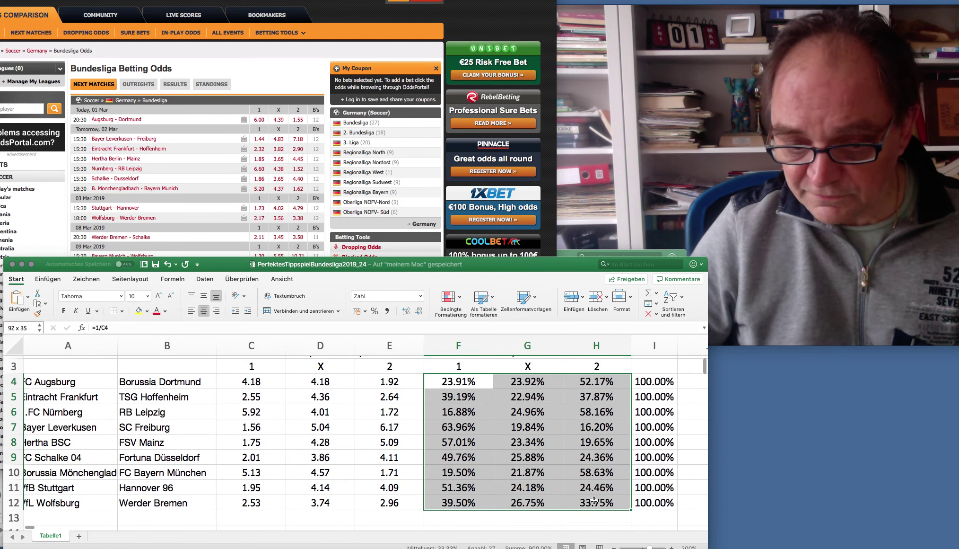
left_click_drag(255, 382, 393, 506)
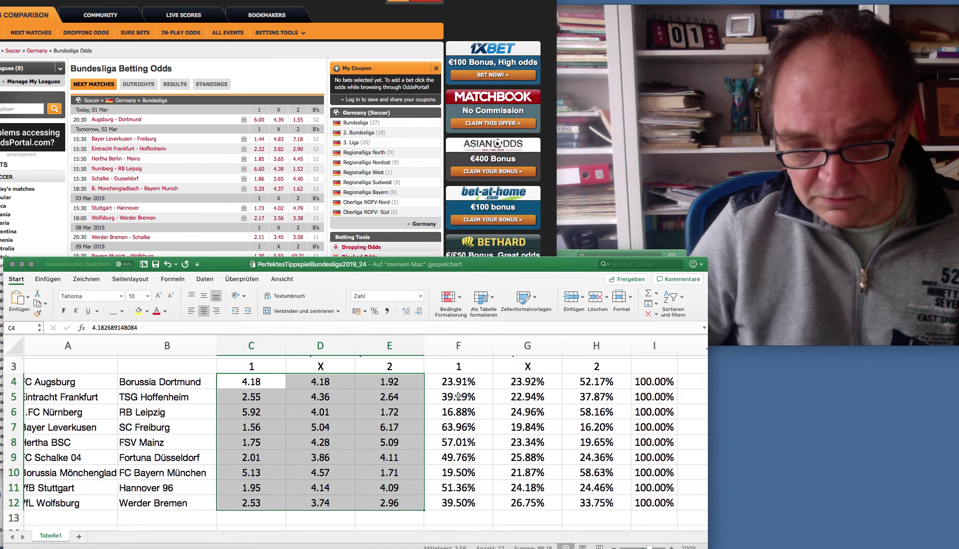
Step: Check the 1, X and 2 probabilities for FC Augsburg against Borussia Dortmund, then highlight the whole block F4:H12
left_click(454, 381)
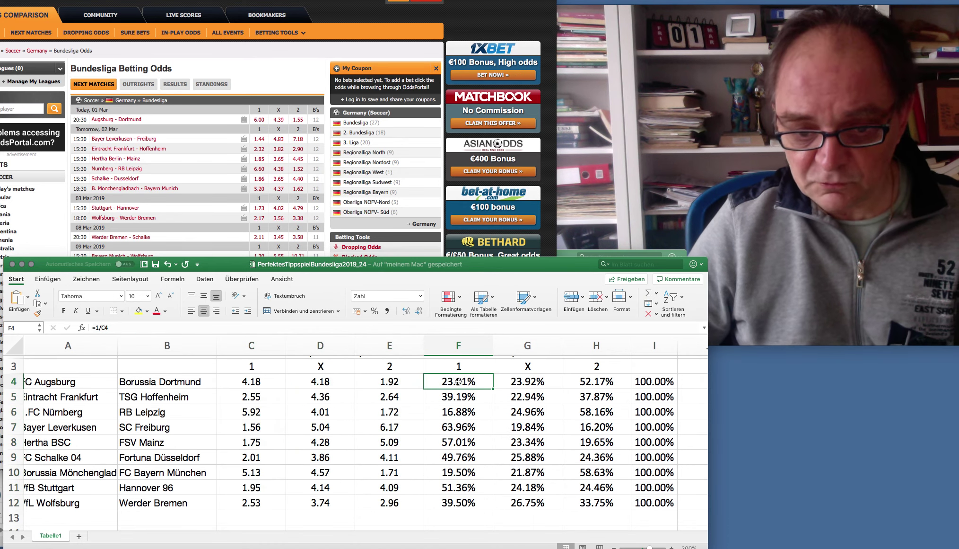
left_click(499, 385)
scroll(498, 399, "left", 1)
scroll(498, 399, "right", 1)
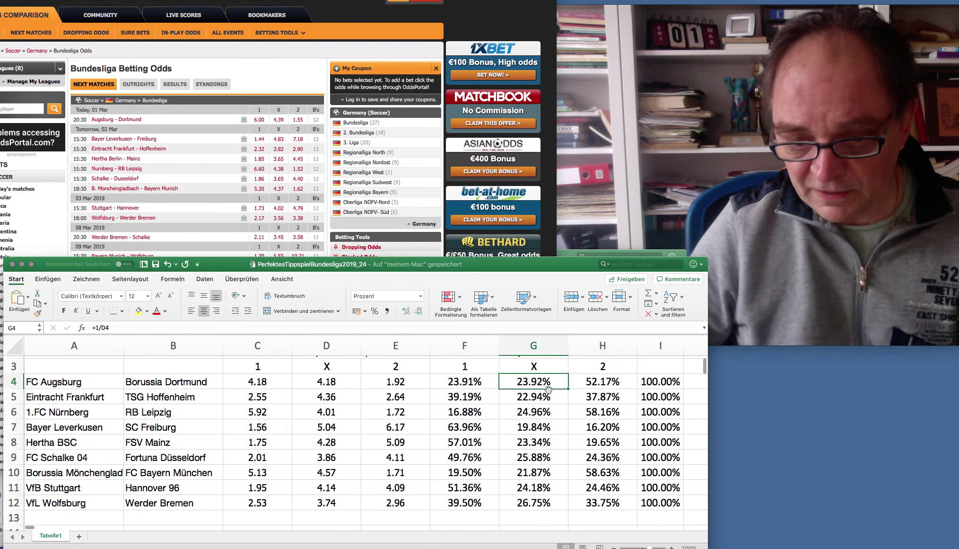
left_click(595, 382)
mouse_move(451, 382)
left_mouse_down()
mouse_move(525, 382)
mouse_move(593, 466)
mouse_move(594, 507)
left_mouse_up()
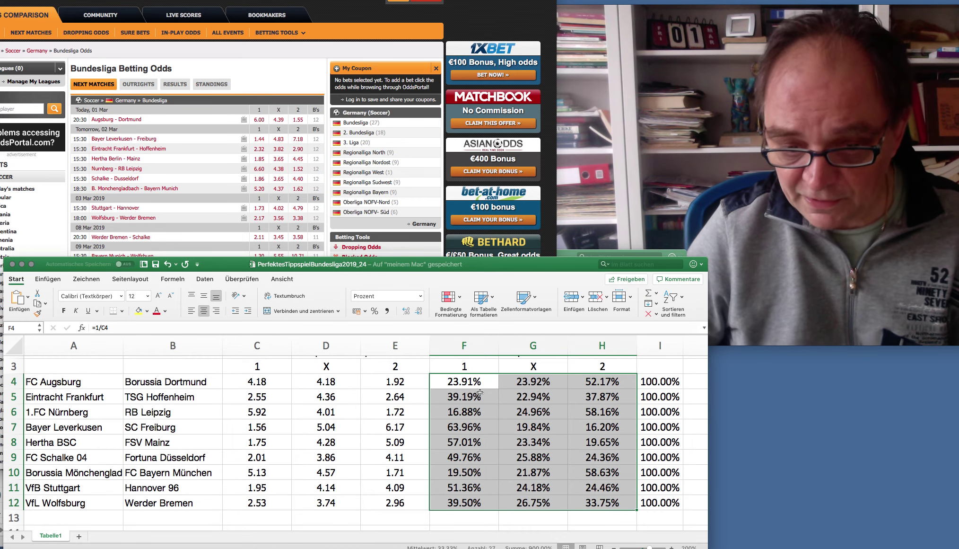
Step: Check the 1, X and 2 probabilities for Eintracht Frankfurt–TSG Hoffenheim in row 5 and VfL Wolfsburg–Werder Bremen in row 12
left_click(454, 395)
left_click(525, 392)
left_click(602, 393)
left_click(466, 396)
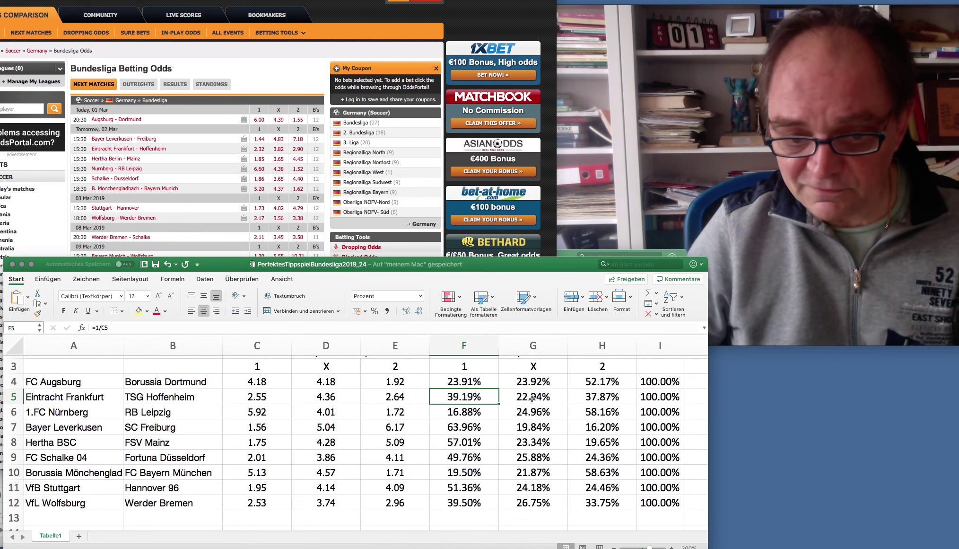
left_click(533, 398)
left_click(593, 397)
left_click(465, 503)
left_click(534, 502)
left_click(595, 504)
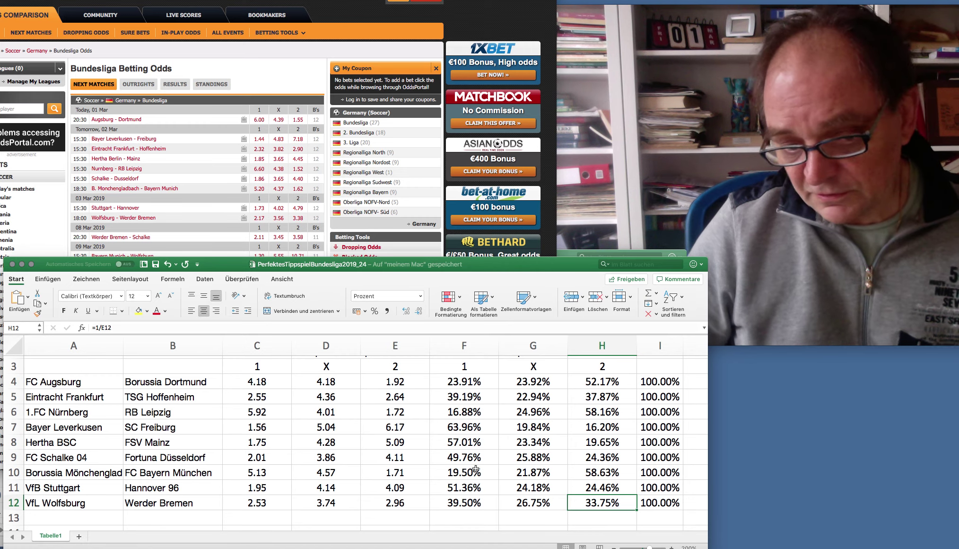
Step: Go to the table of bet market best prices tuned to 100% and highlight its probabilities in F30:H38
scroll(476, 469, "down", 4)
scroll(476, 472, "down", 6)
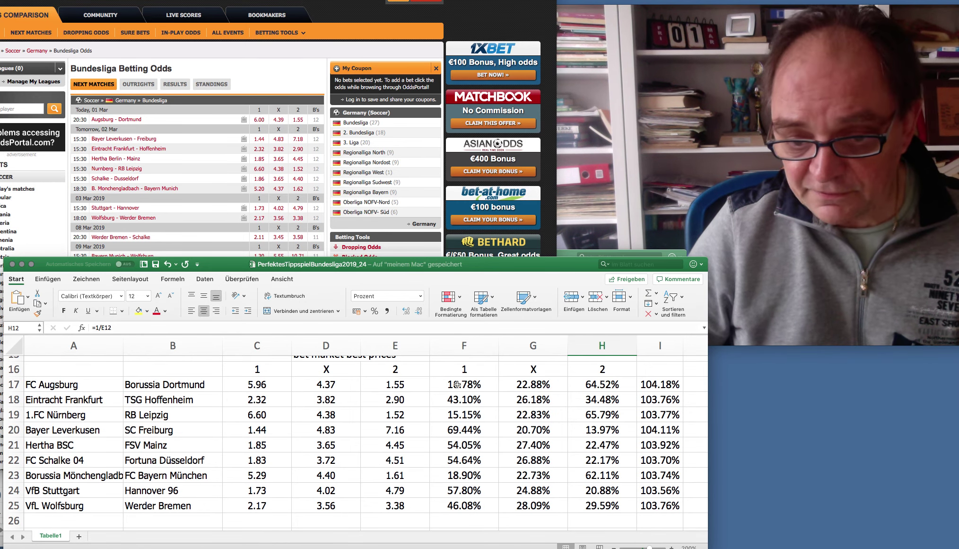
scroll(494, 432, "down", 6)
scroll(494, 432, "down", 2)
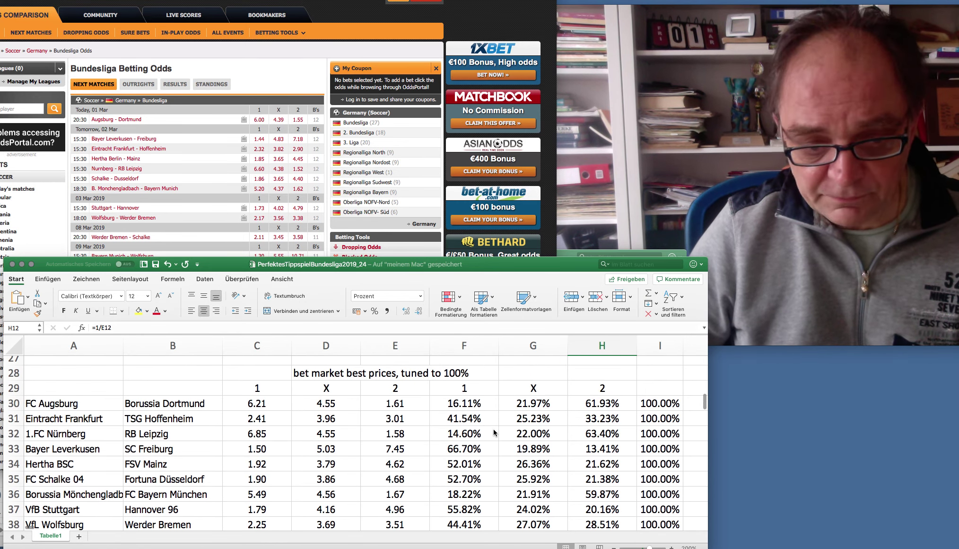
scroll(561, 377, "down", 2)
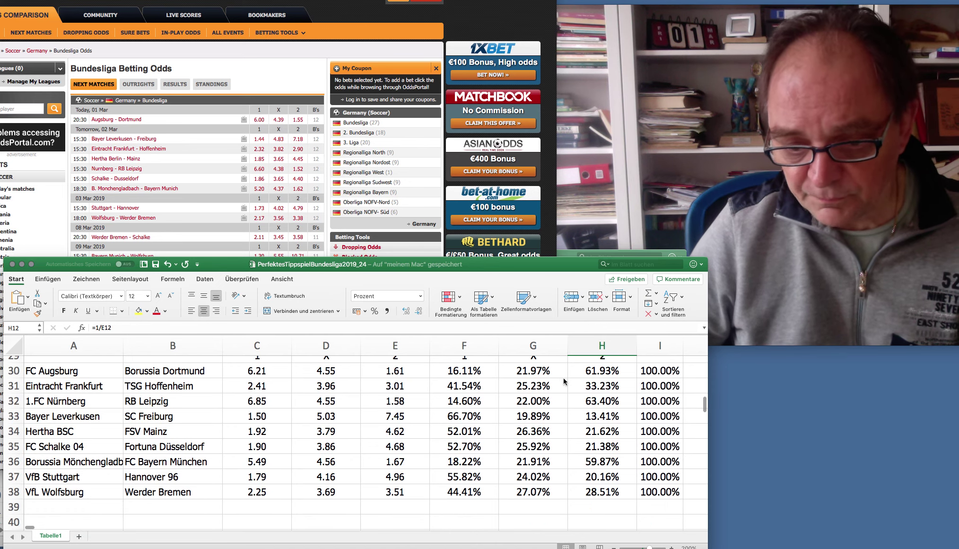
left_click_drag(461, 373, 622, 493)
Step: Compare the original best-price probabilities in rows 17 to 25 with the versions tuned to 100% in rows 30 to 38
scroll(485, 402, "up", 7)
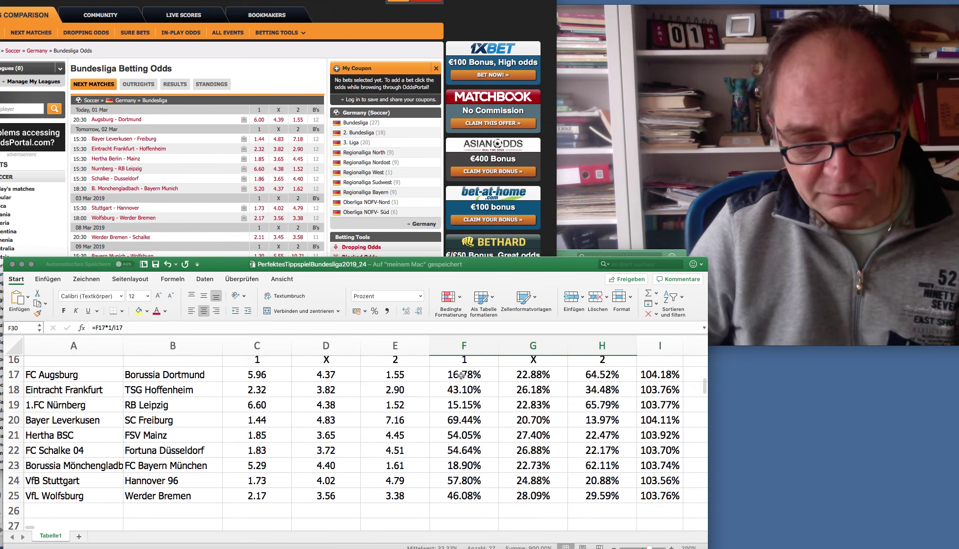
scroll(463, 379, "down", 5)
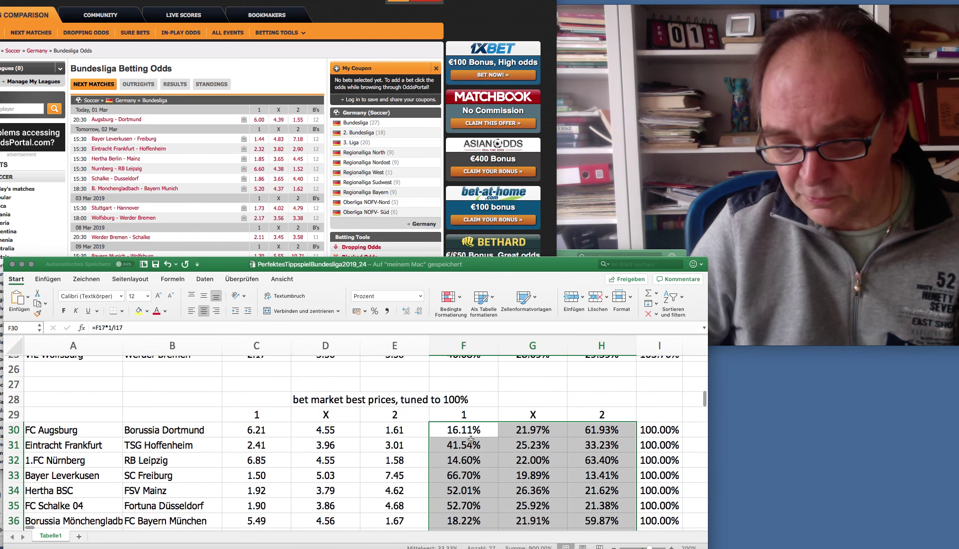
scroll(469, 434, "up", 5)
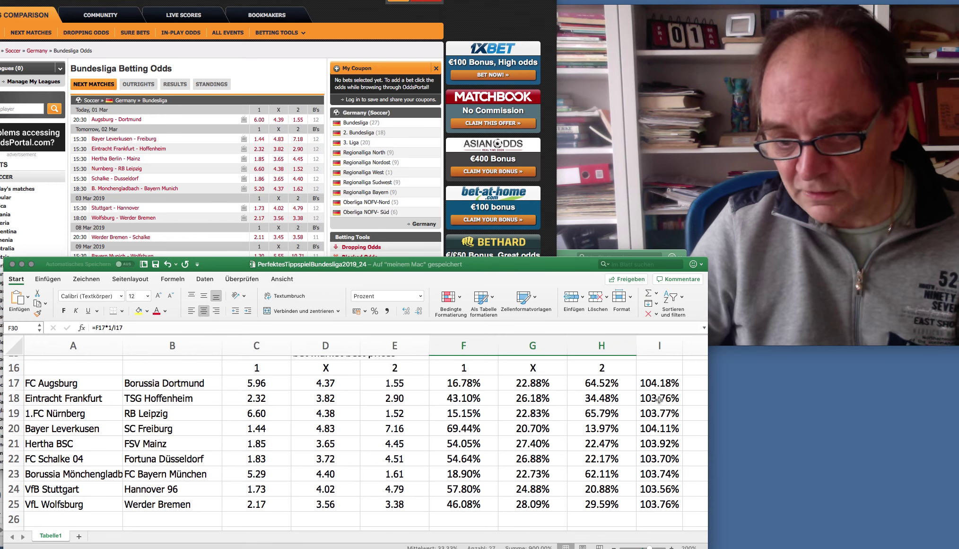
scroll(618, 459, "down", 7)
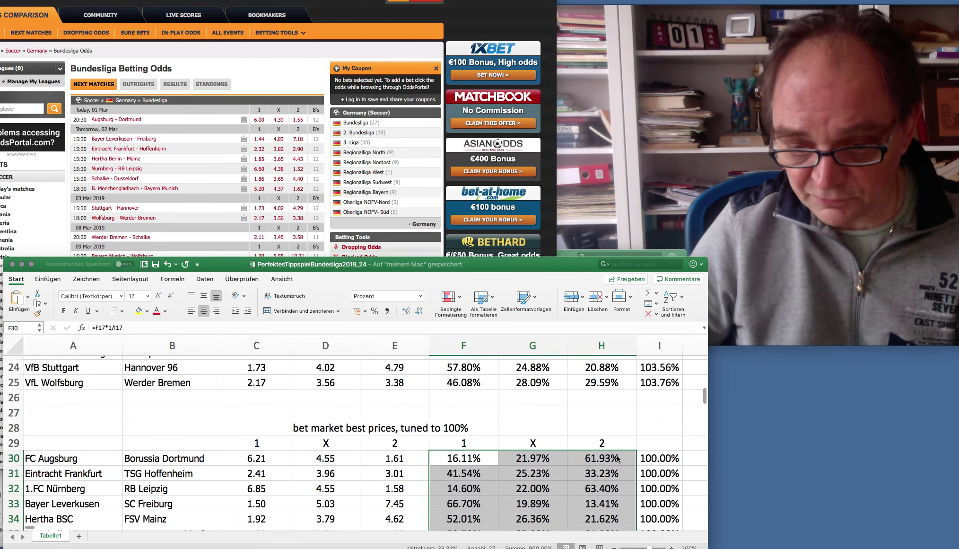
scroll(618, 459, "down", 1)
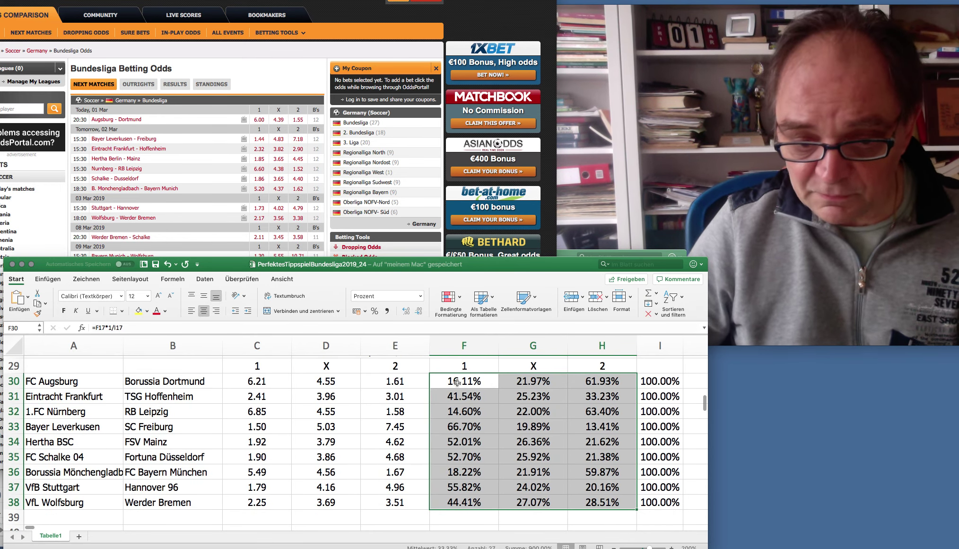
Step: Examine the tuned probabilities in F30:H38, their totals in column I, and the outcome headings in F29:H29
left_click_drag(457, 381, 587, 502)
left_click_drag(654, 381, 660, 501)
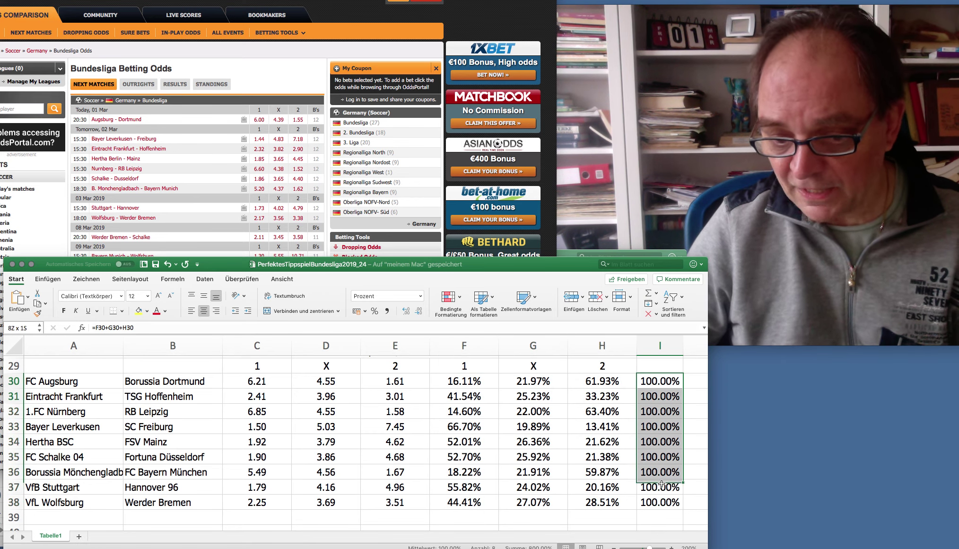
left_click_drag(463, 384, 591, 504)
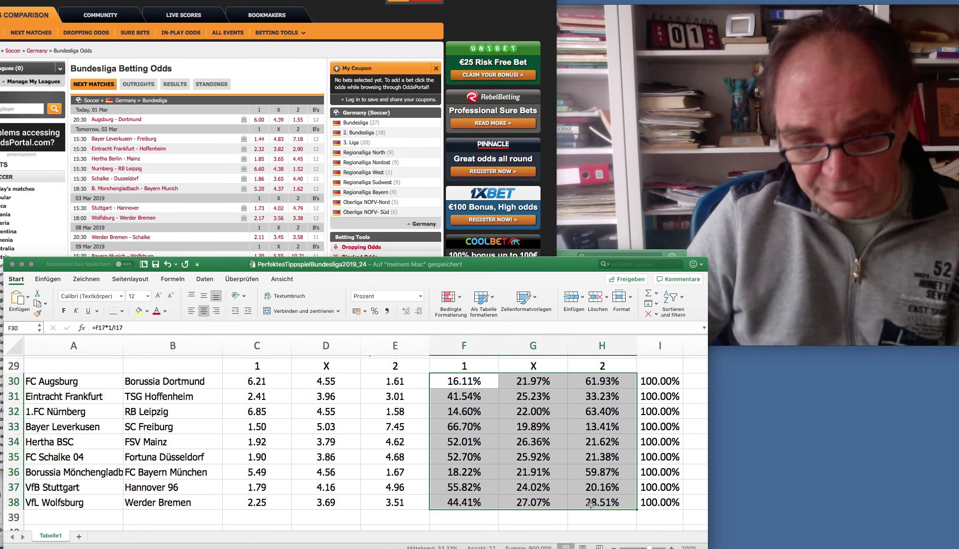
mouse_move(455, 381)
left_mouse_down()
mouse_move(600, 396)
mouse_move(589, 503)
left_mouse_up()
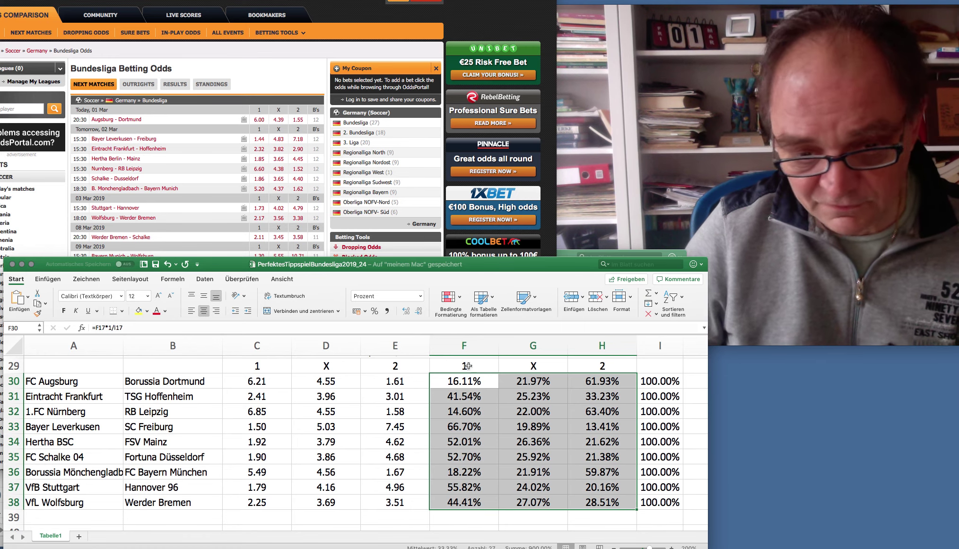
left_click_drag(462, 369, 594, 368)
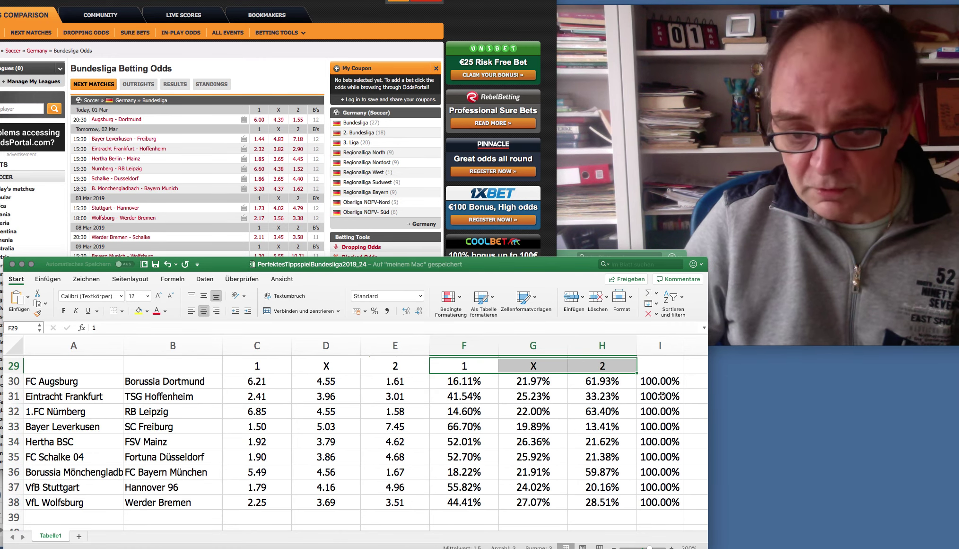
Step: Highlight the tuned market totals in I30:I38 and probabilities in F30:H38, and compare them with the model's probabilities in F4:H12
left_click_drag(656, 384, 650, 502)
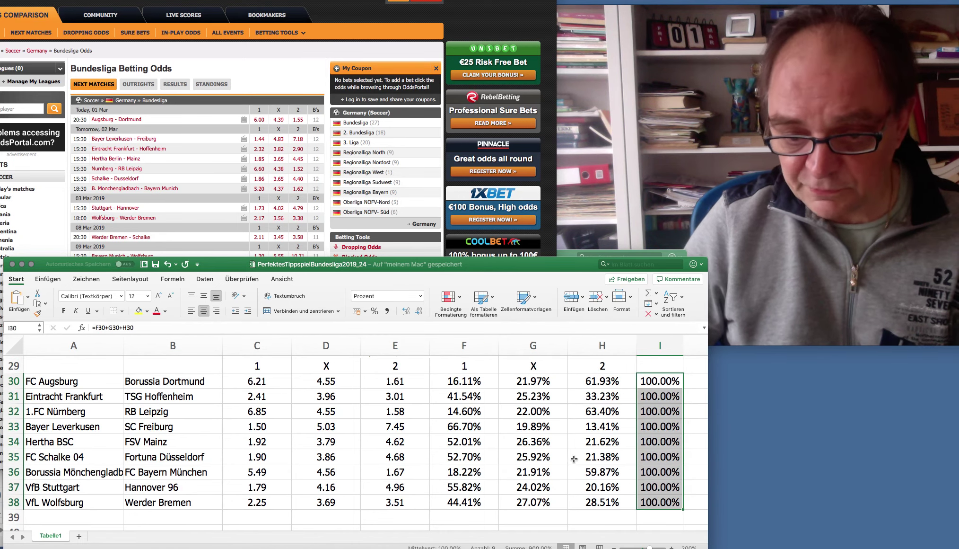
left_click_drag(457, 381, 601, 502)
scroll(510, 435, "up", 5)
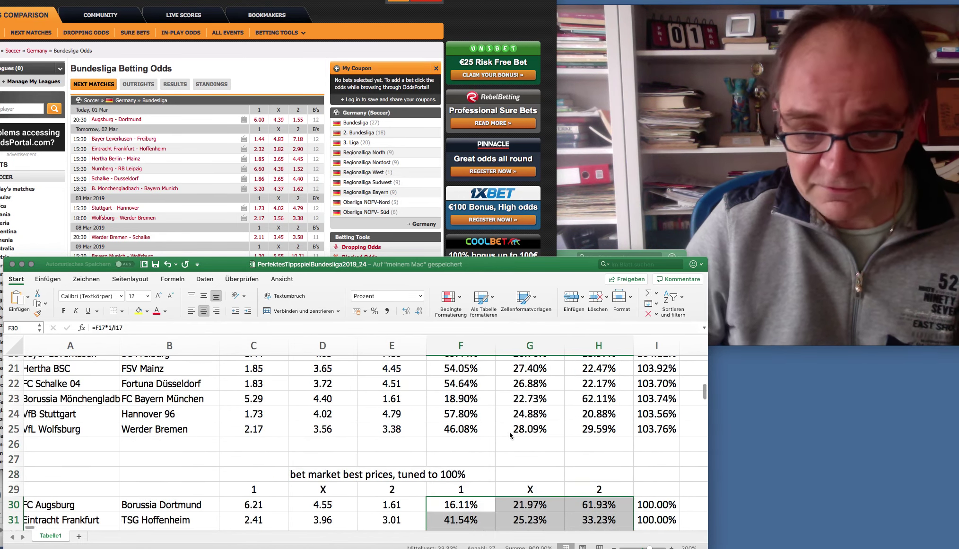
scroll(510, 434, "up", 3)
scroll(489, 415, "up", 8)
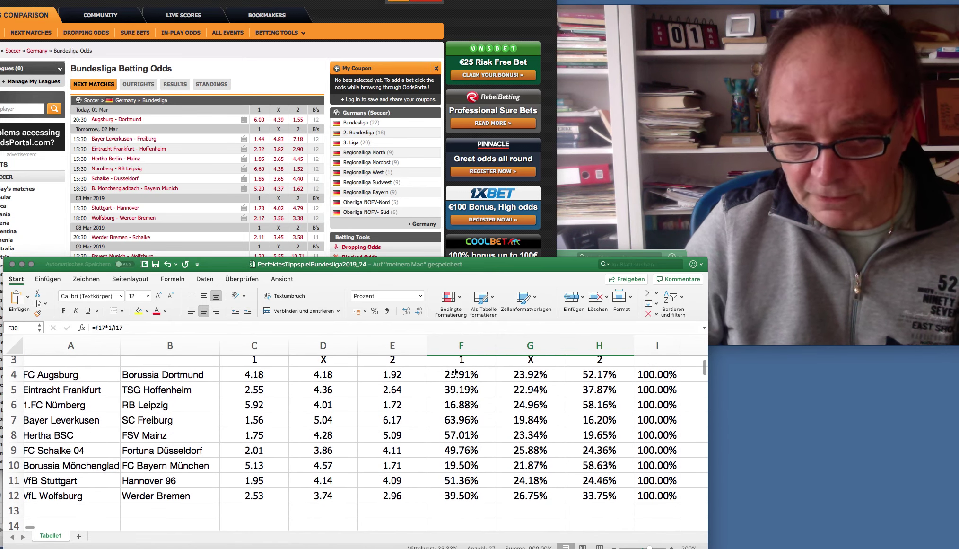
left_click_drag(453, 374, 581, 493)
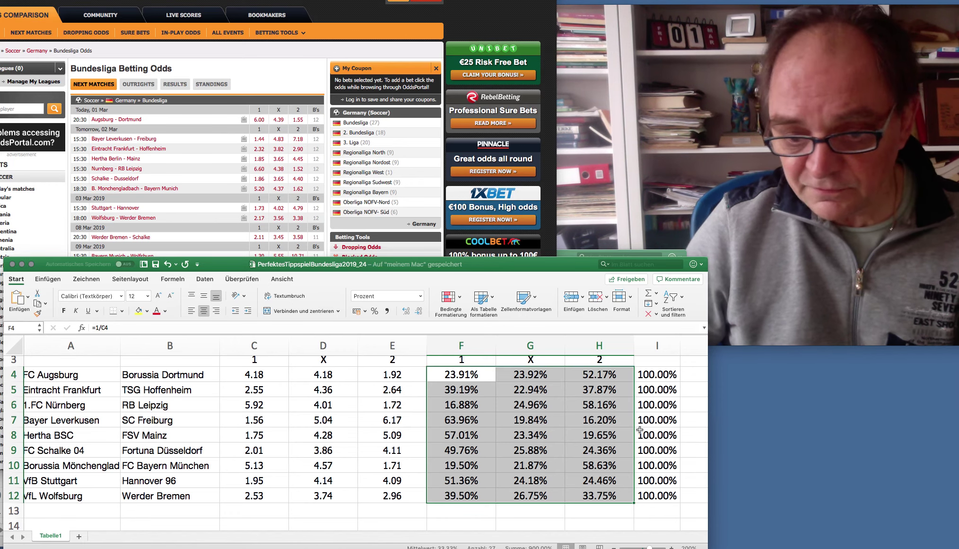
Step: Go to the side-by-side probability table starting in row 41 and highlight all its values in C42:H50
scroll(516, 417, "down", 10)
scroll(640, 433, "down", 12)
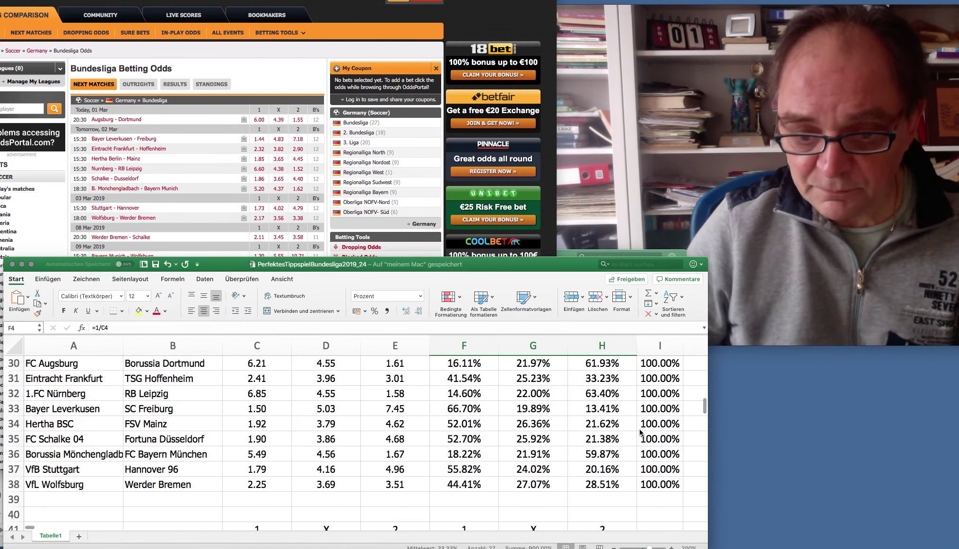
scroll(639, 429, "down", 1)
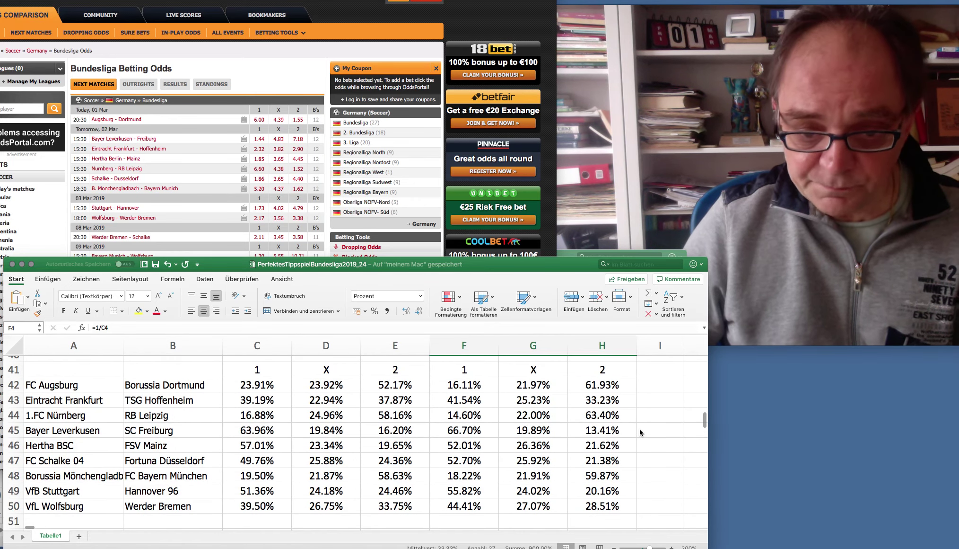
mouse_move(249, 384)
left_mouse_down()
mouse_move(530, 391)
mouse_move(589, 459)
mouse_move(582, 498)
left_mouse_up()
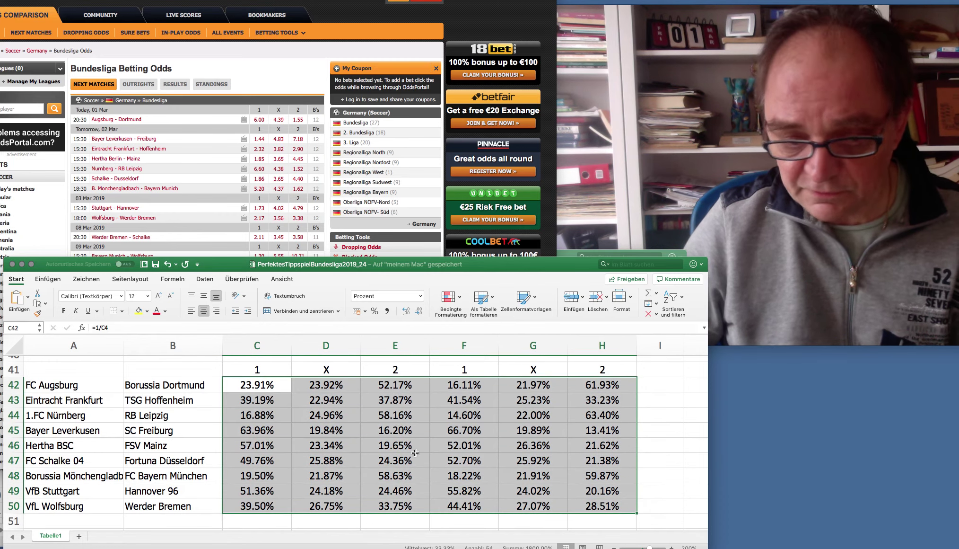
Step: Compare the model's home-win probability for FC Augsburg–Borussia Dortmund in C42 with the market's in F42
left_click(246, 385)
left_click(435, 388, "super")
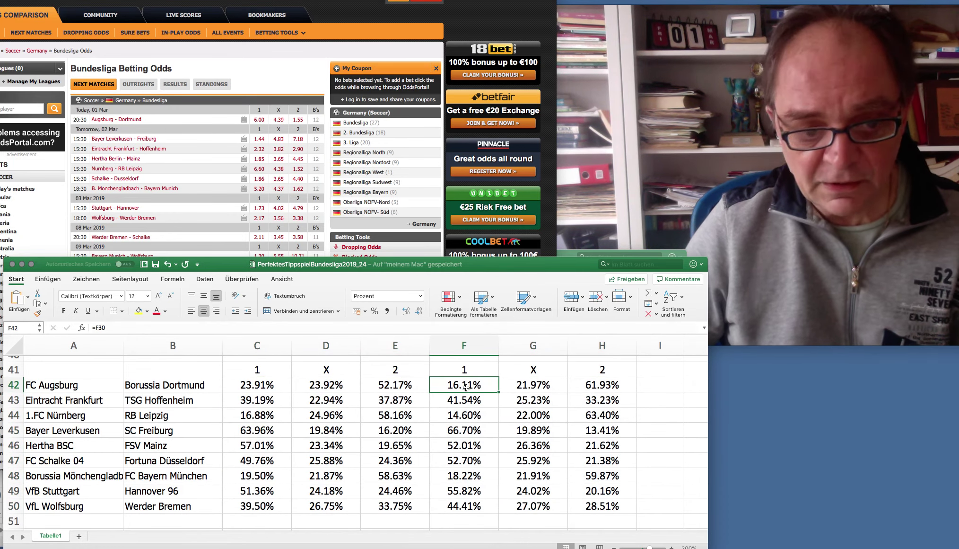
left_click(435, 388, "super")
left_click(412, 389)
left_click(440, 388)
left_click(269, 389)
left_click(455, 385)
left_click(246, 386)
left_click(452, 384)
left_click(331, 386)
left_click(270, 386)
left_click(448, 384)
left_click(255, 386)
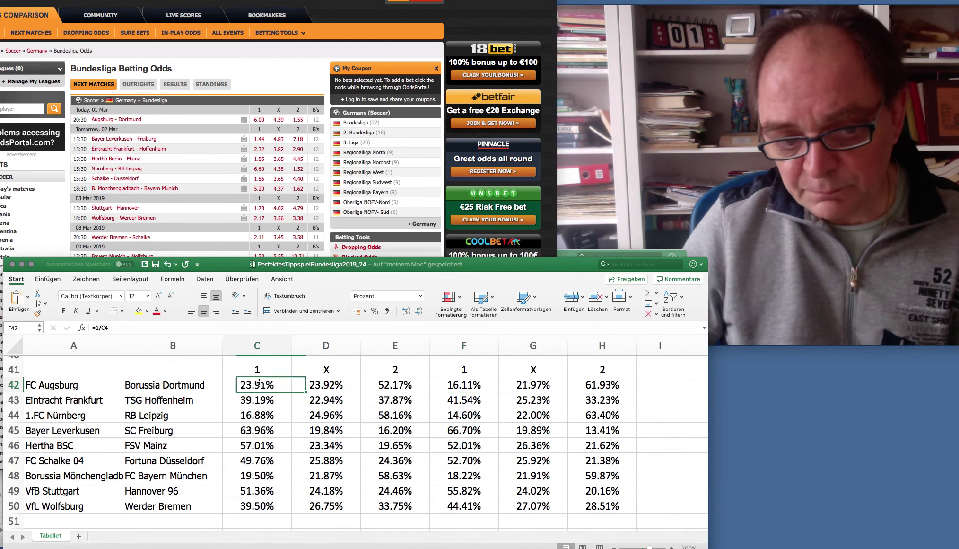
left_click(454, 384)
key("Left")
key("Left")
key("Left")
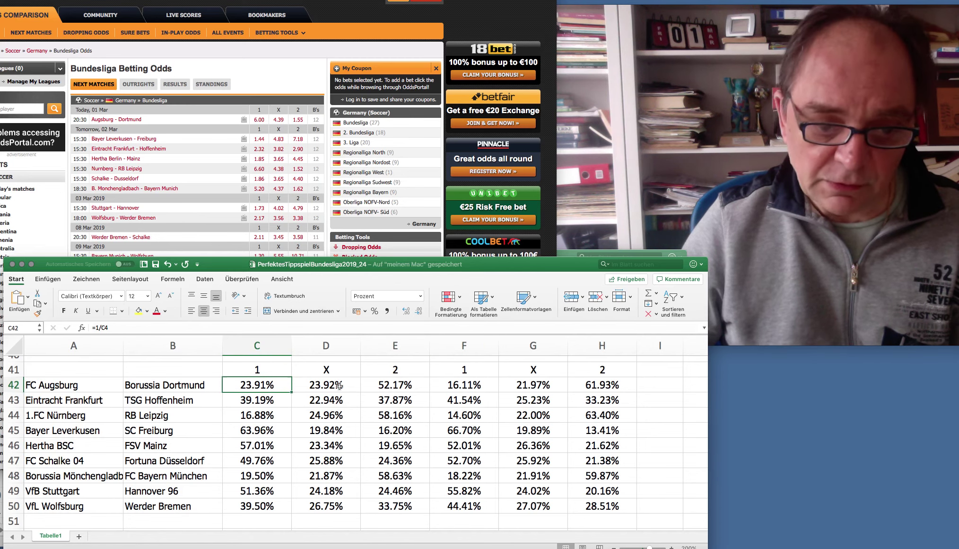
left_click(448, 386)
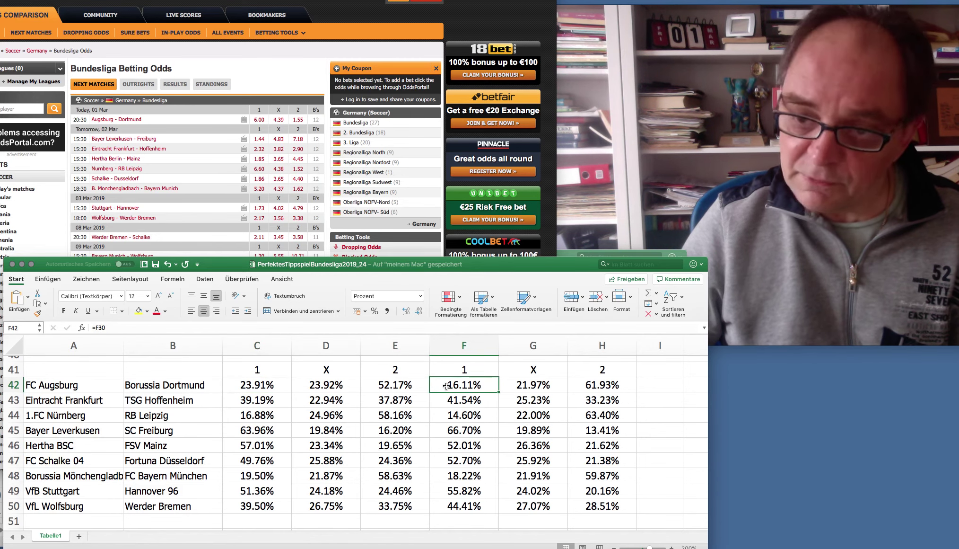
left_click(248, 385)
left_click(455, 385)
key("Left")
key("Left")
key("Left")
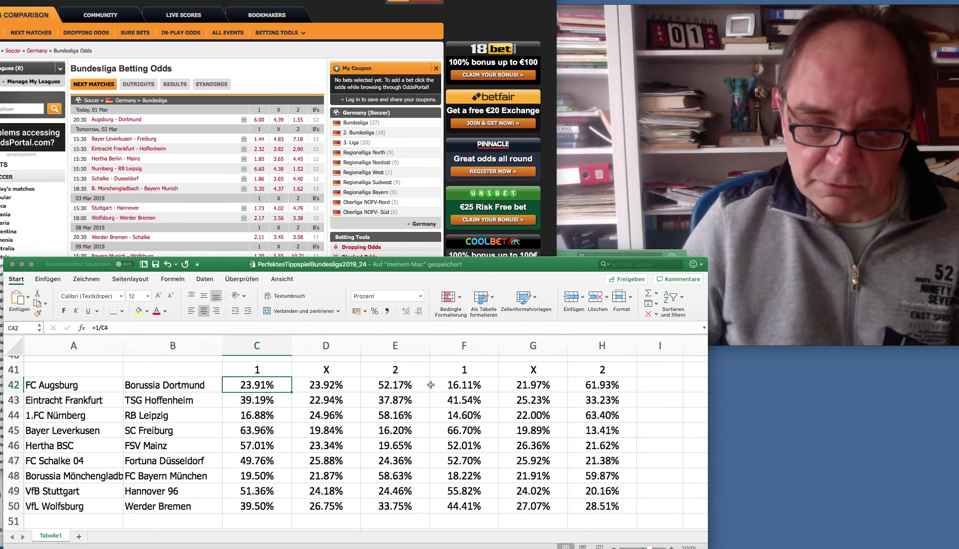
left_click(465, 385)
left_click(260, 385)
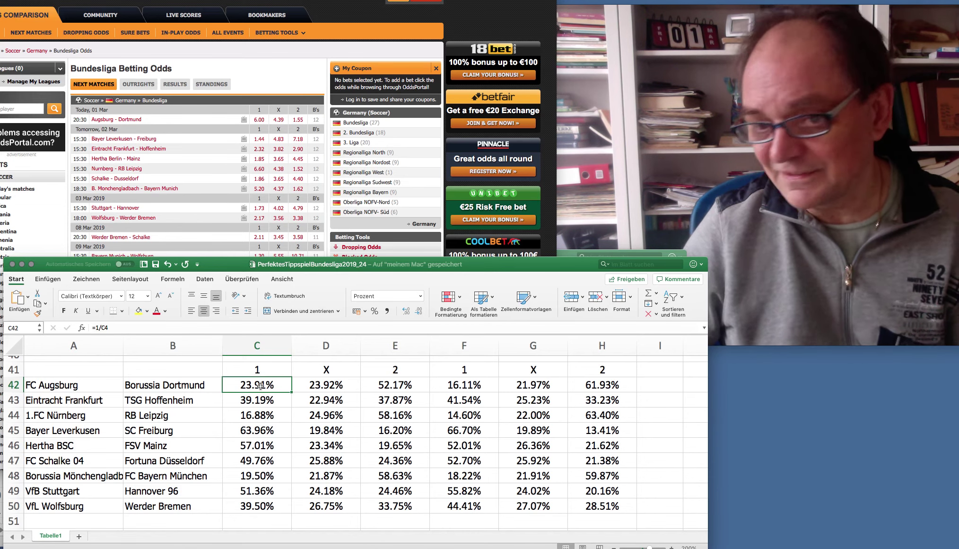
left_click(468, 385)
key("Left")
key("Left")
key("Left")
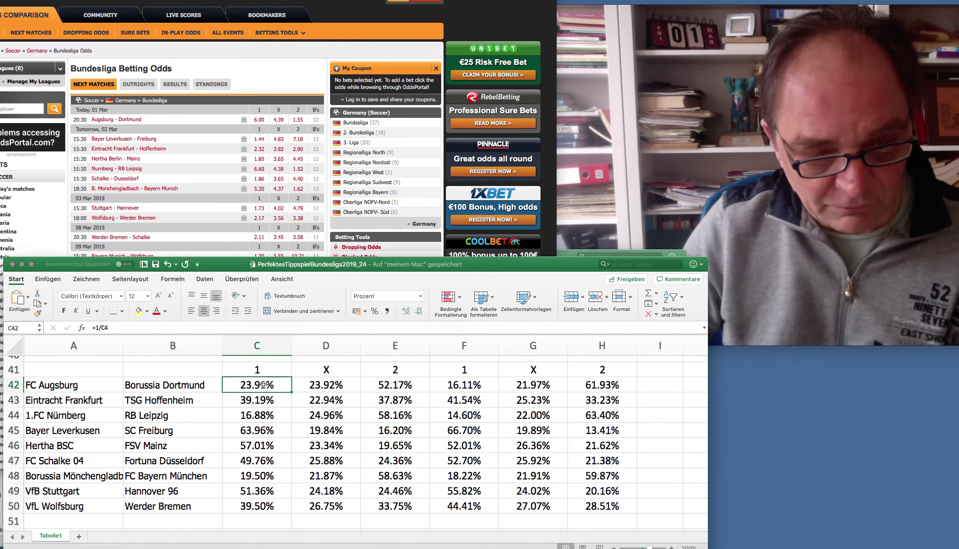
key("Right")
left_click(462, 388)
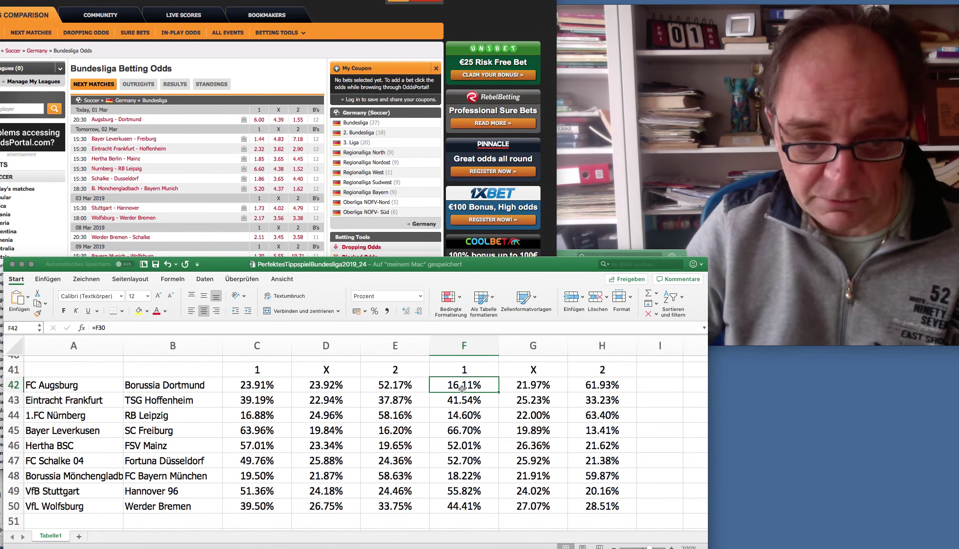
left_click(249, 387)
left_click(446, 383)
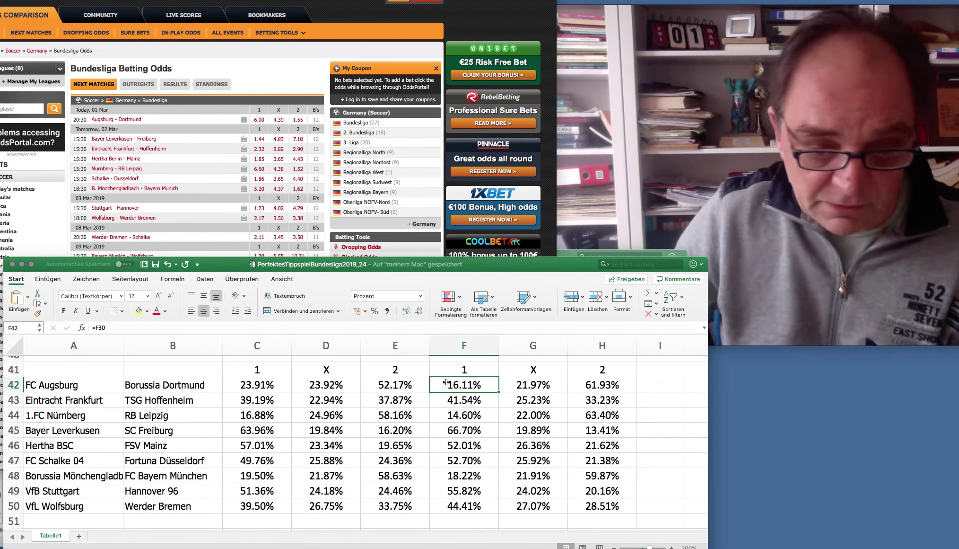
left_click(407, 385)
Step: Compare the model and market home-win probabilities for Eintracht Frankfurt–TSG Hoffenheim in C43 and F43, and check the market's X and 2 values
left_click(244, 401)
key("Right")
key("Right")
key("Right")
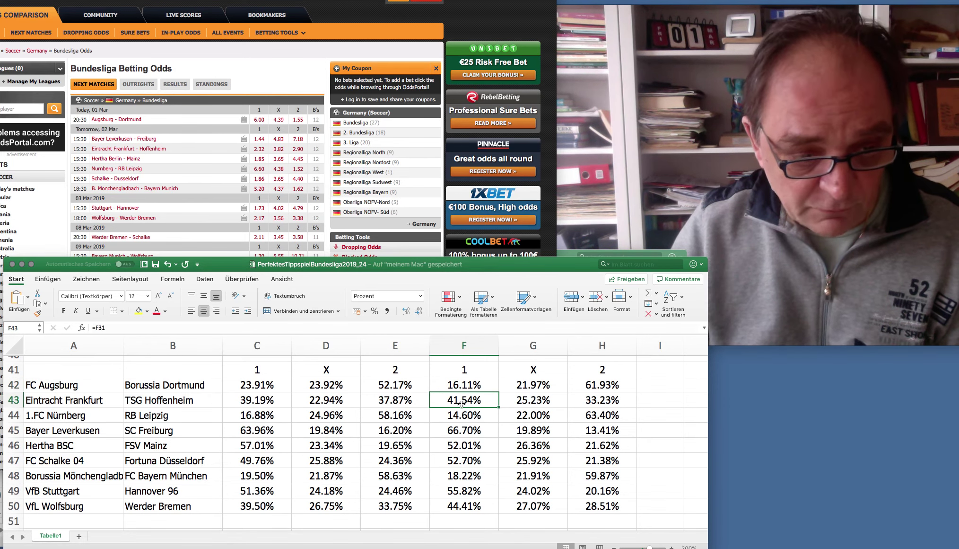
left_click(256, 400)
left_click(451, 399)
left_click(251, 399)
key("Right")
key("Right")
key("Right")
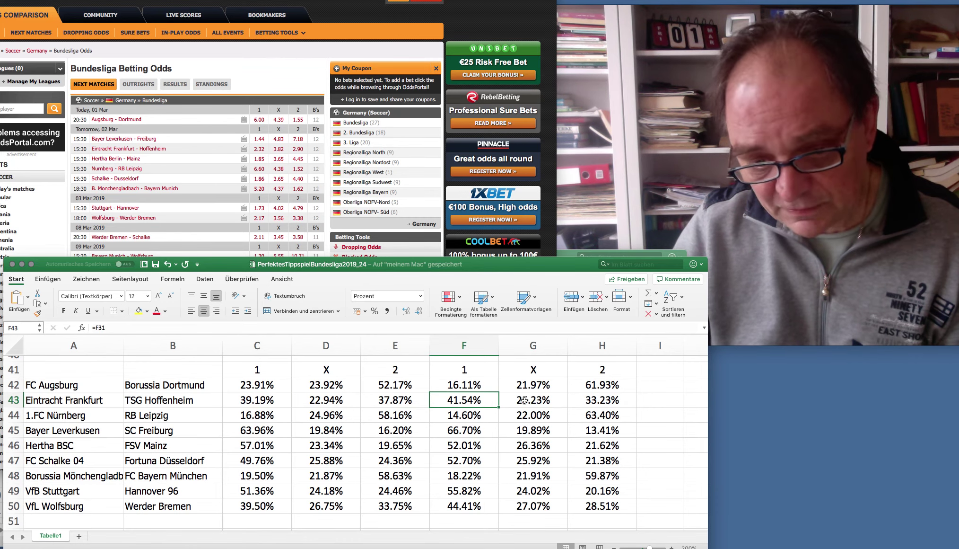
left_click(544, 400)
left_click(595, 400)
left_click(252, 401)
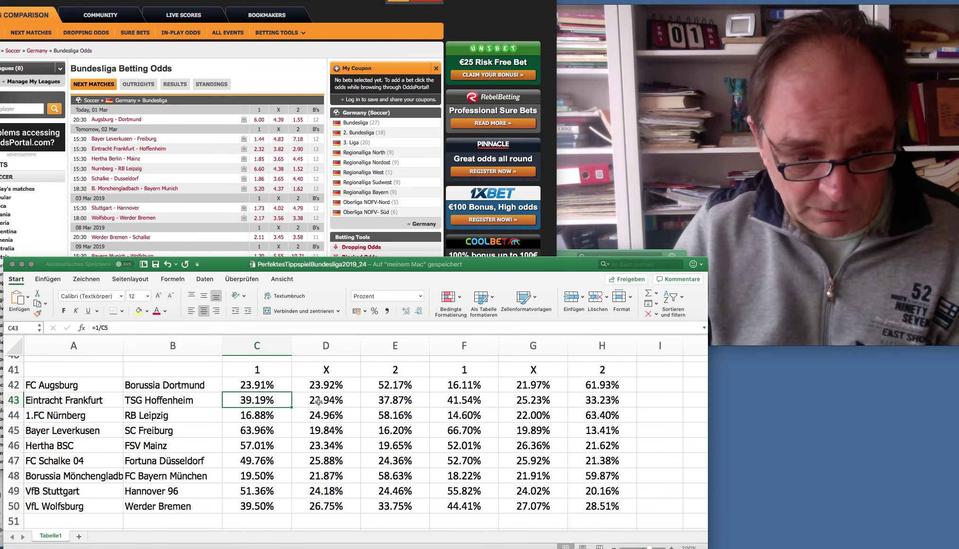
left_click(455, 400)
left_click(247, 397)
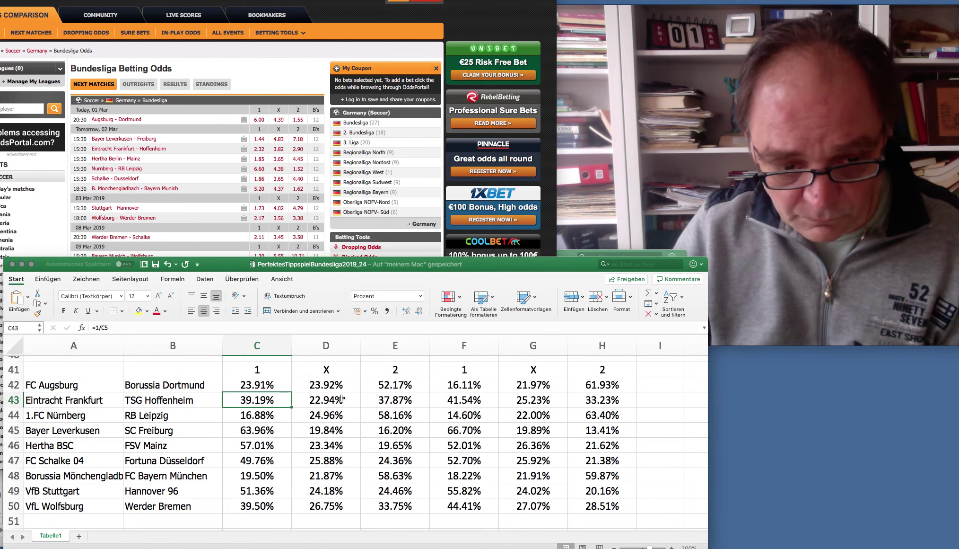
left_click(443, 399)
left_click(378, 400)
left_click(272, 398)
left_click(449, 401)
Step: Compare the model's 1, X and 2 probabilities for 1.FC Nürnberg–RB Leipzig in C44:E44 with the market's in F44:H44
left_click(269, 416)
left_click(459, 414)
left_click(250, 414)
left_click(338, 416)
left_click(538, 415)
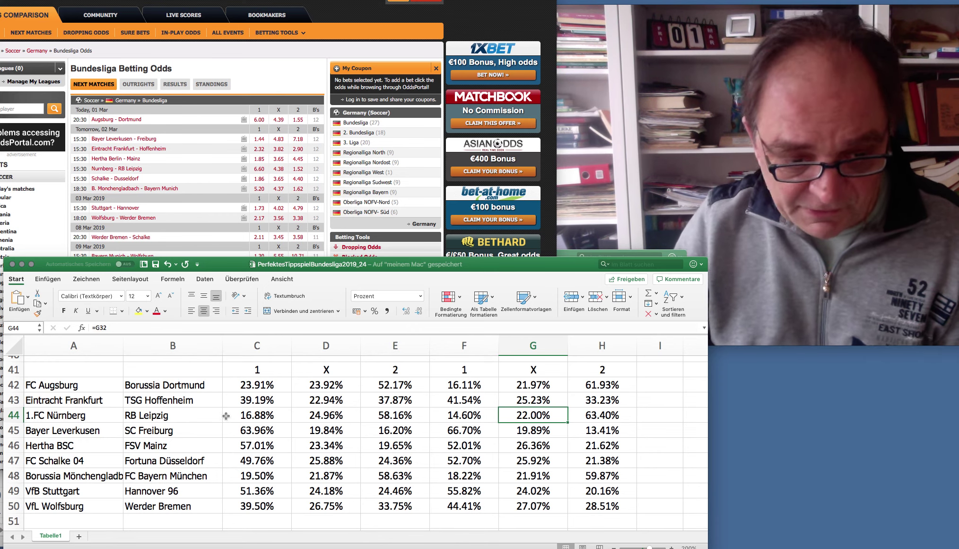
left_click_drag(245, 415, 392, 418)
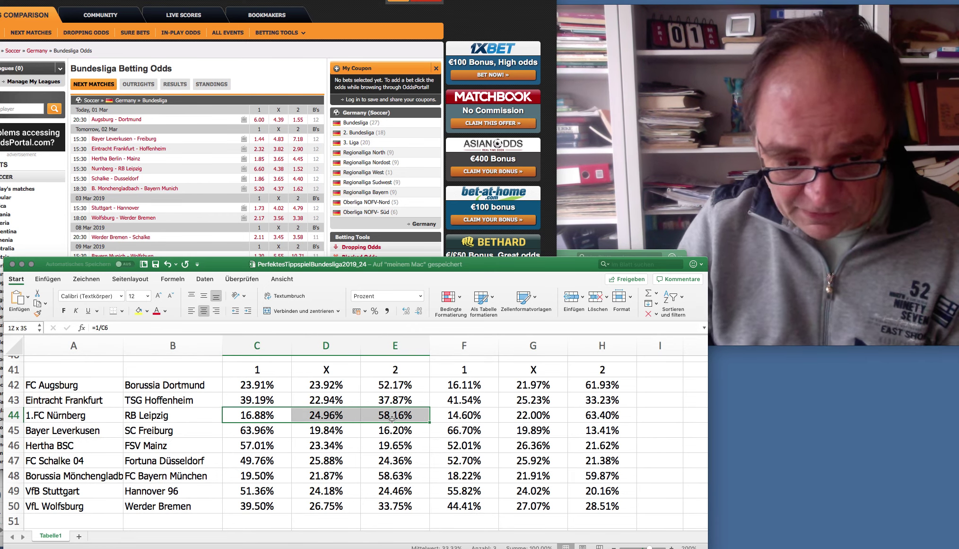
left_click_drag(468, 415, 605, 421)
left_click_drag(248, 416, 373, 419)
left_click_drag(249, 415, 375, 415)
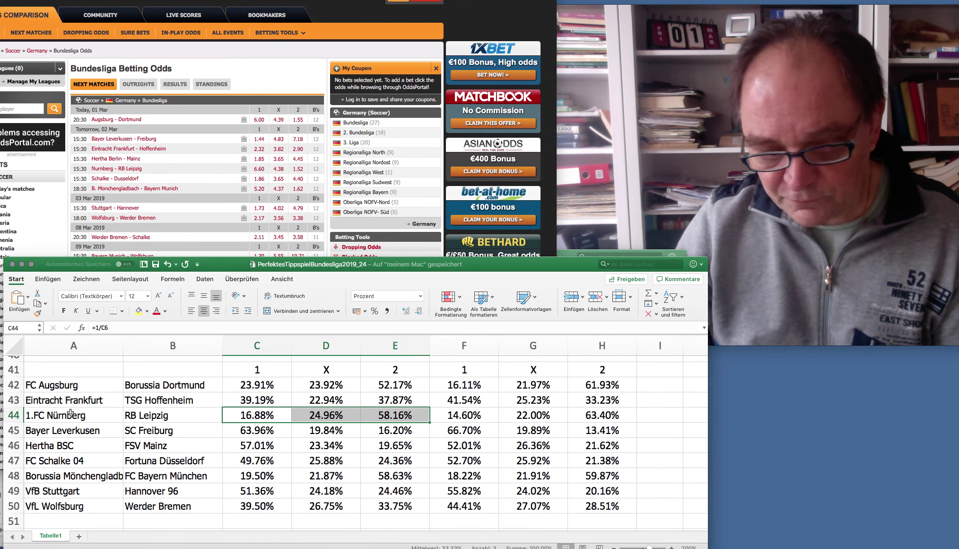
Step: Point out the teams 1.FC Nürnberg and RB Leipzig in A44:B44 alongside the model's probabilities in C44:E44
left_click_drag(69, 414, 135, 414)
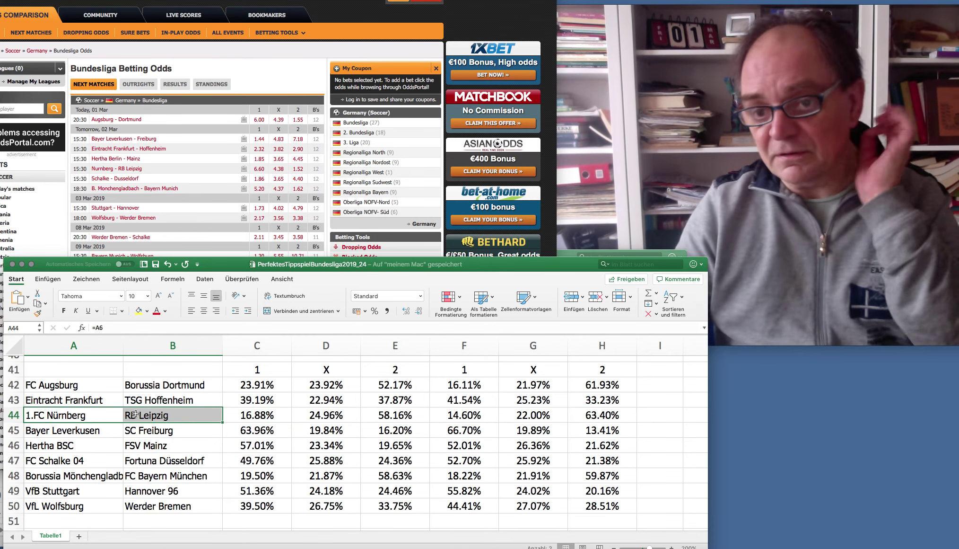
left_click(262, 415)
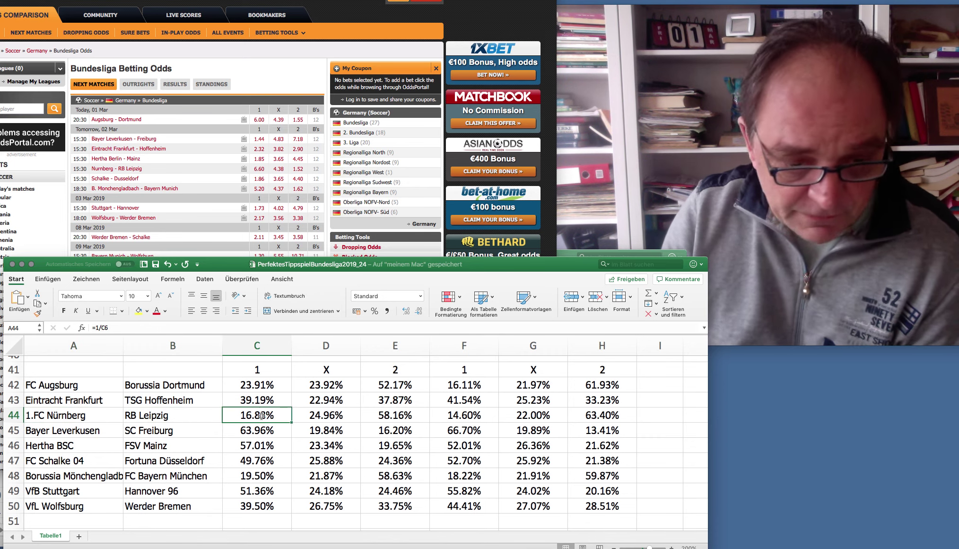
left_click_drag(261, 415, 374, 417)
left_click(148, 415)
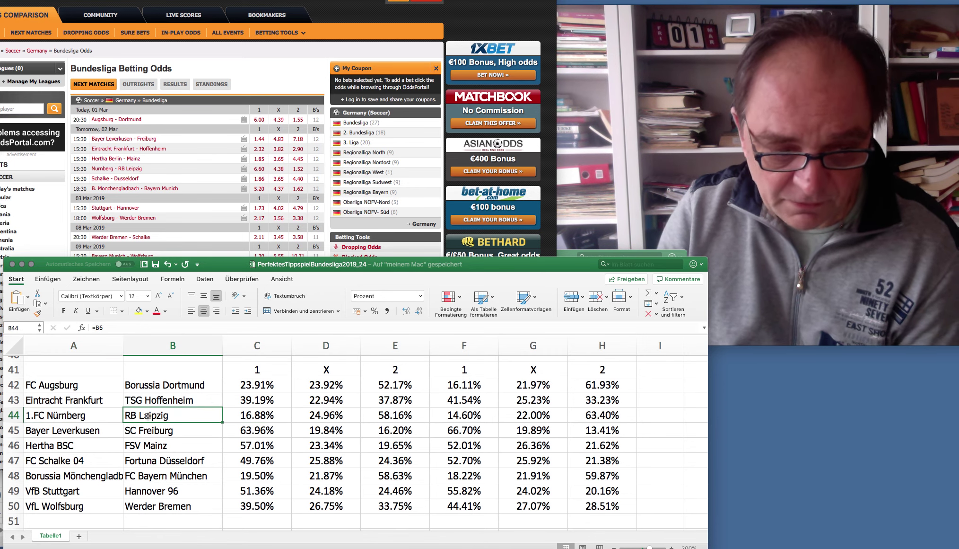
left_click(68, 417)
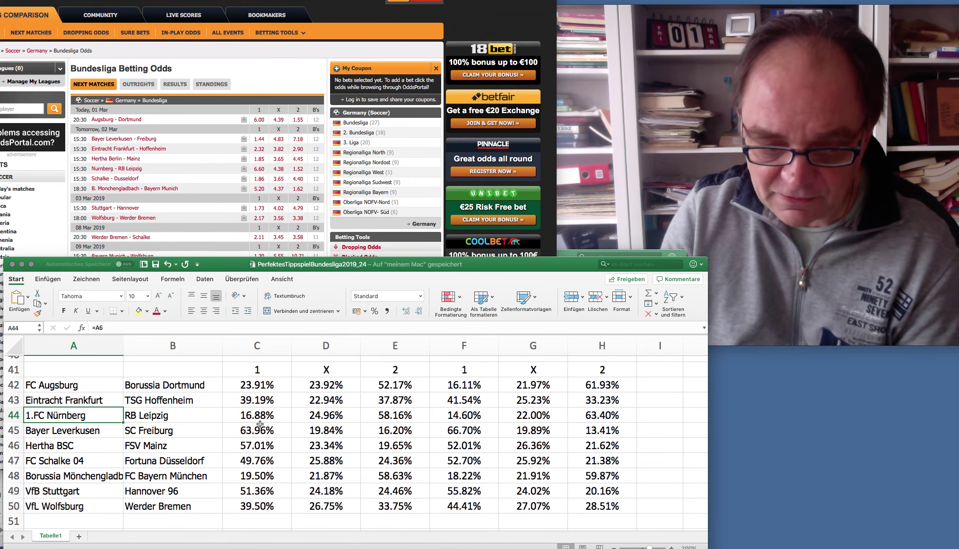
left_click(144, 418)
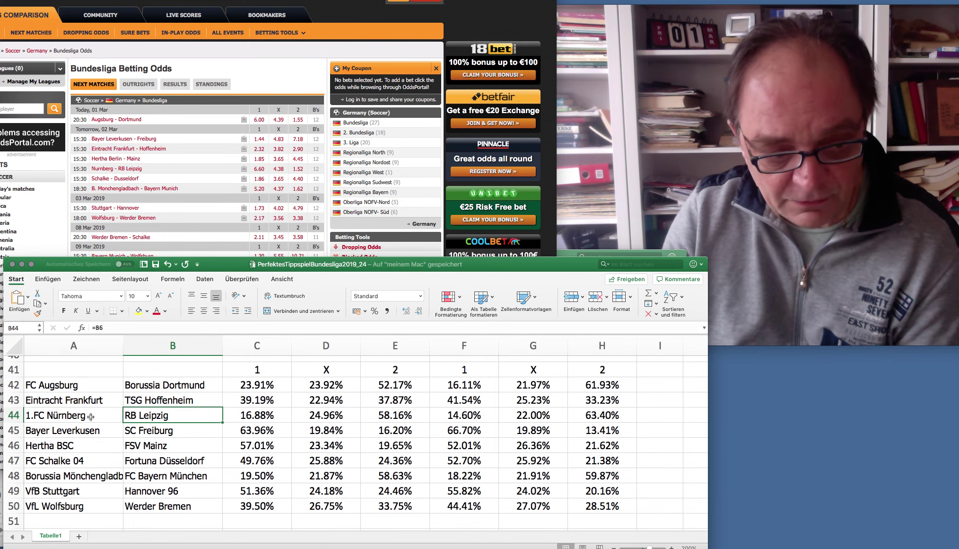
key("Left")
left_click(142, 418)
Step: Highlight the full row of Nürnberg–Leipzig probabilities in C44:H44 and recheck the home-win values in F44 and C44
left_click_drag(257, 416, 616, 415)
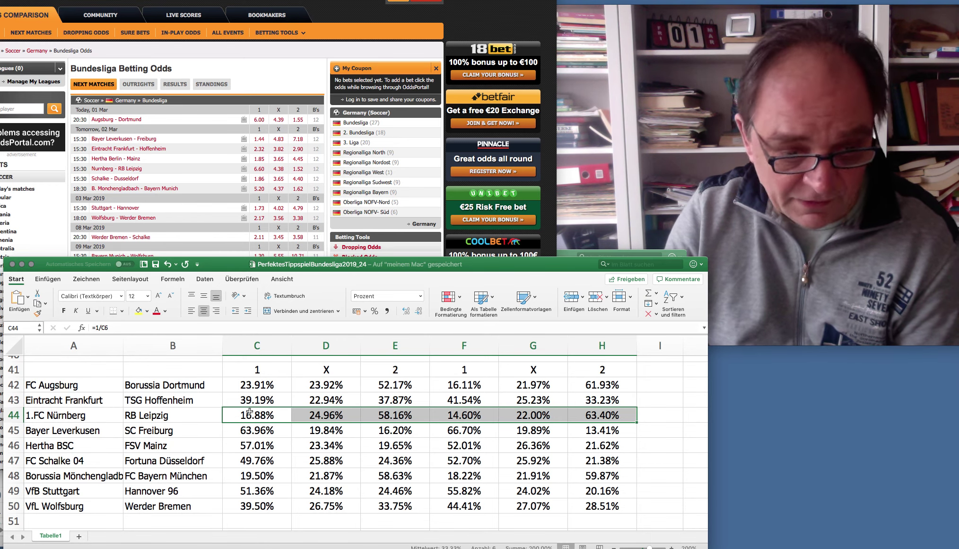
left_click_drag(249, 413, 618, 418)
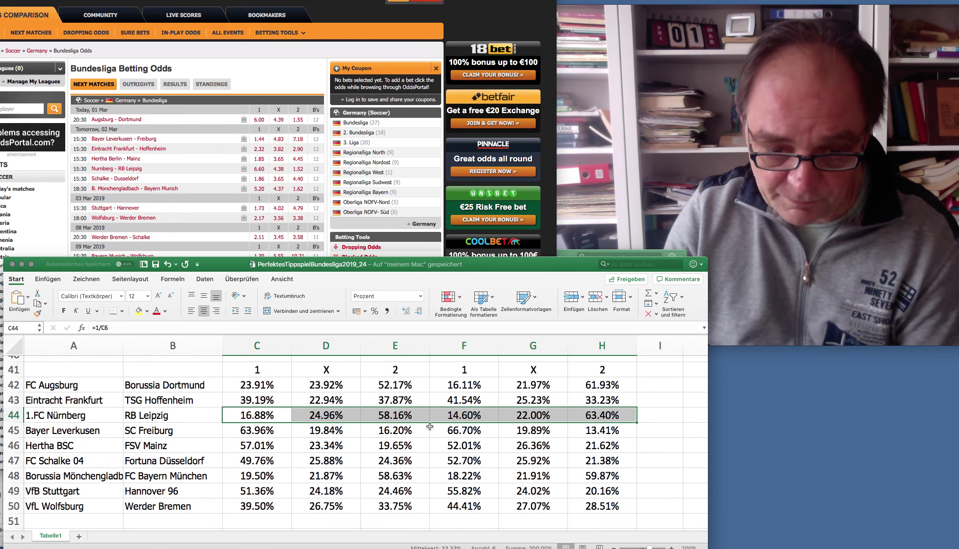
left_click(454, 416)
left_click(260, 415)
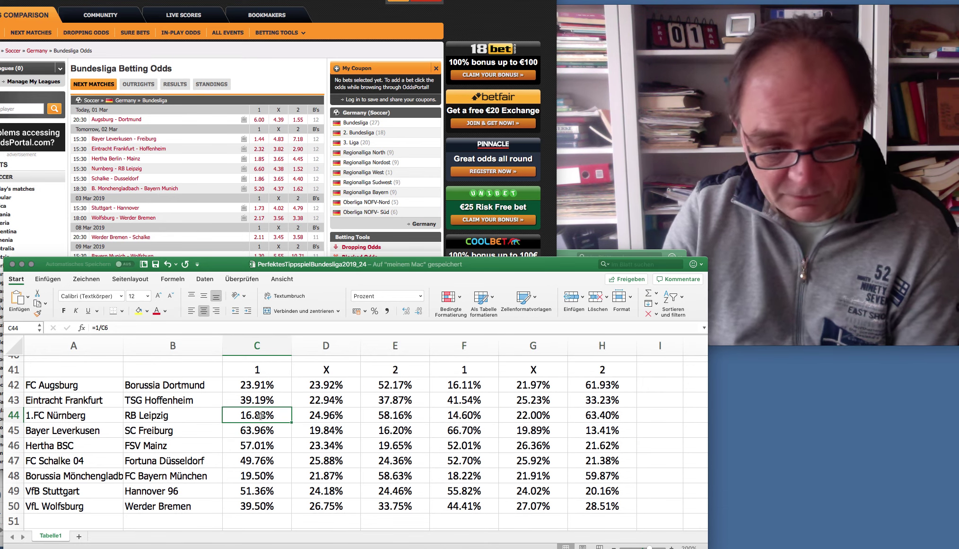
Step: Compare the model's home-win probability for Bayer Leverkusen–SC Freiburg in C45 with the market's in F45
left_click(256, 430)
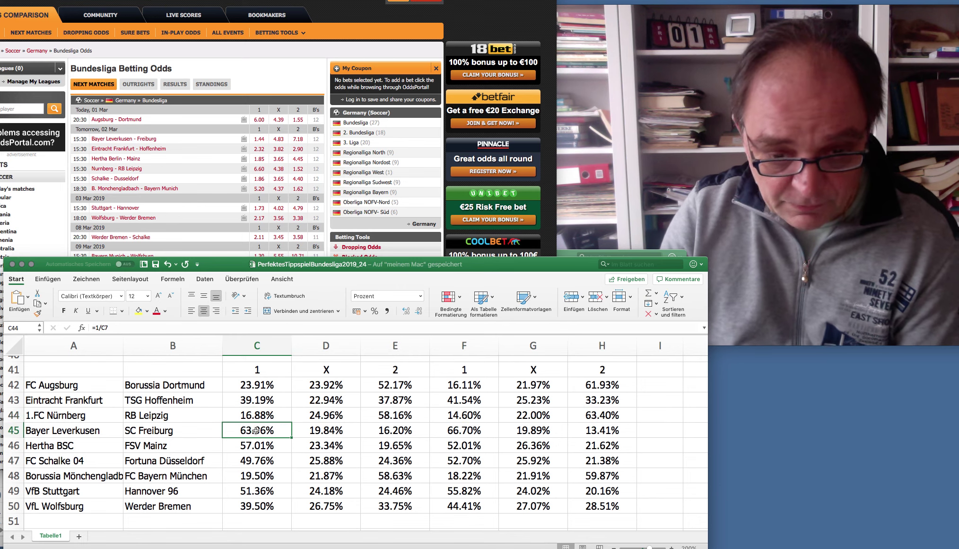
left_click(458, 432)
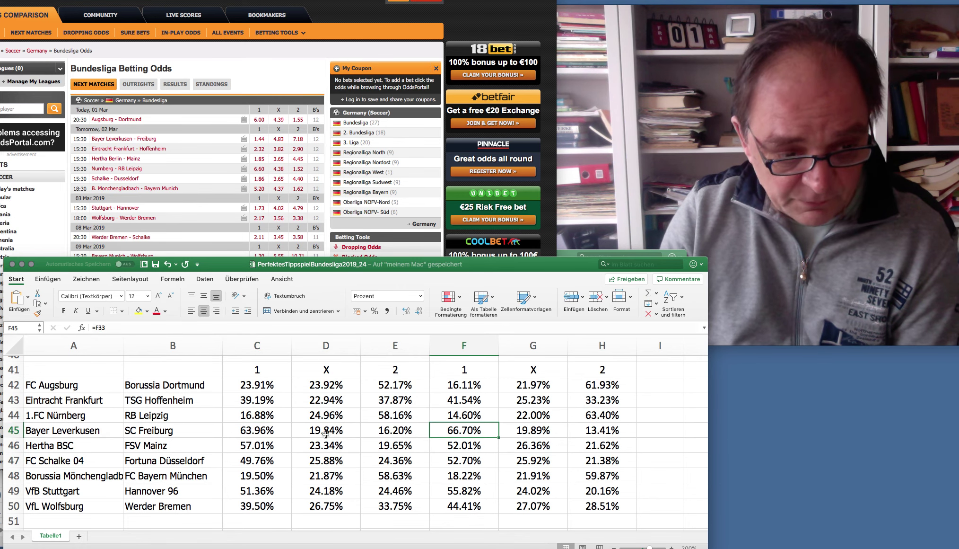
left_click(252, 431)
left_click(457, 432)
left_click(244, 432)
left_click(456, 430)
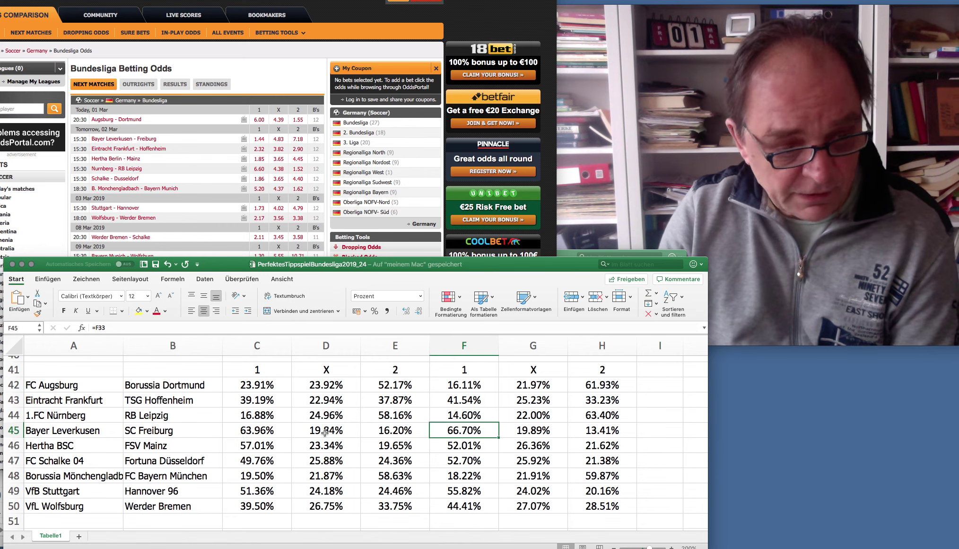
Step: Compare the model's home-win probability for Hertha BSC–FSV Mainz in C46 with the market's in F46
left_click(245, 445)
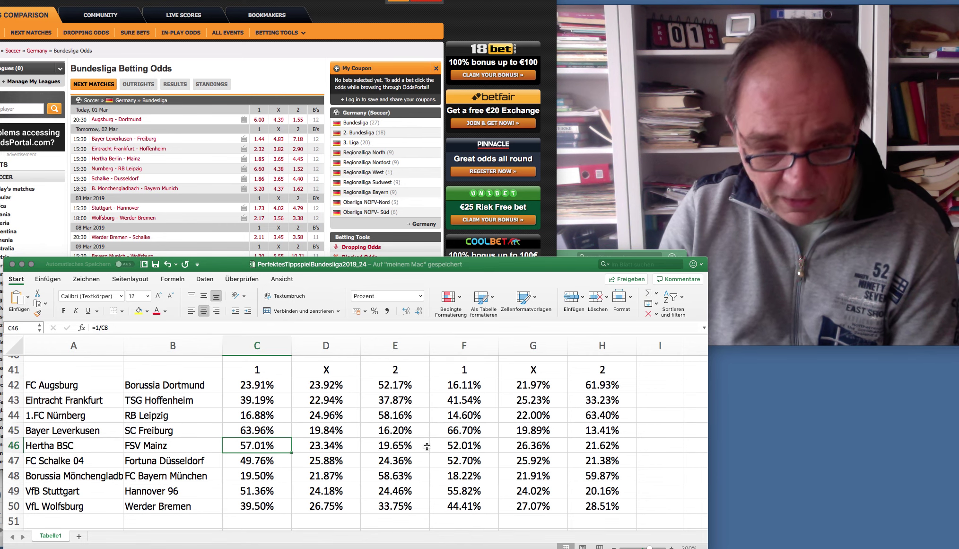
left_click(440, 445)
left_click(259, 448)
left_click_drag(259, 448, 476, 445)
left_click(252, 445)
left_click(460, 448)
Step: Compare the model's home-win probability for FC Schalke 04–Fortuna Düsseldorf in C47 with the market's in F47
left_click(252, 459)
key("Right")
key("Right")
key("Right")
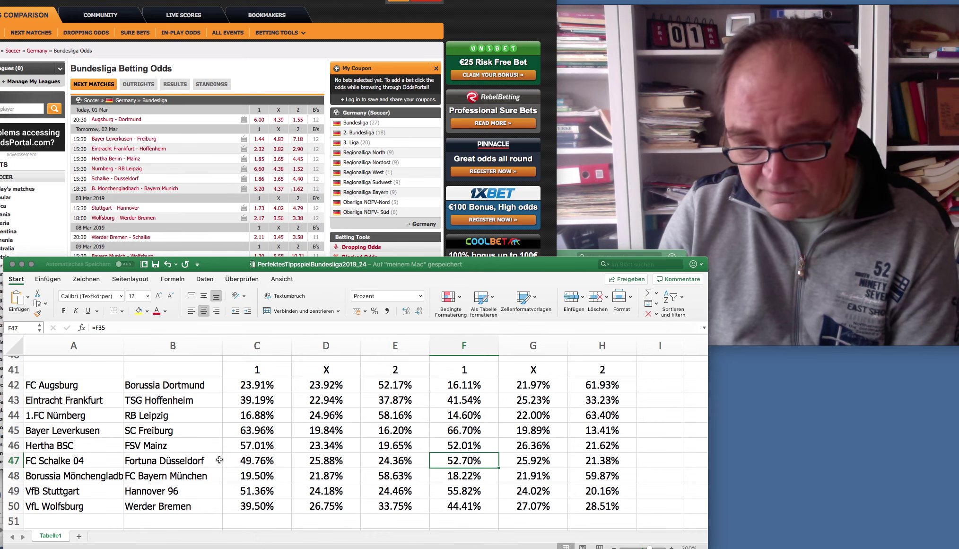
left_click(259, 463)
left_click(458, 460)
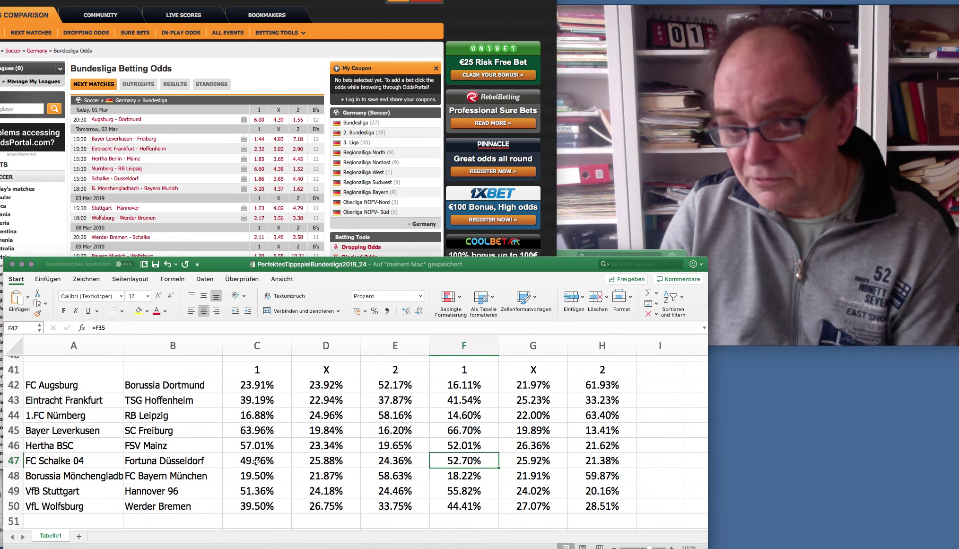
left_click(249, 478)
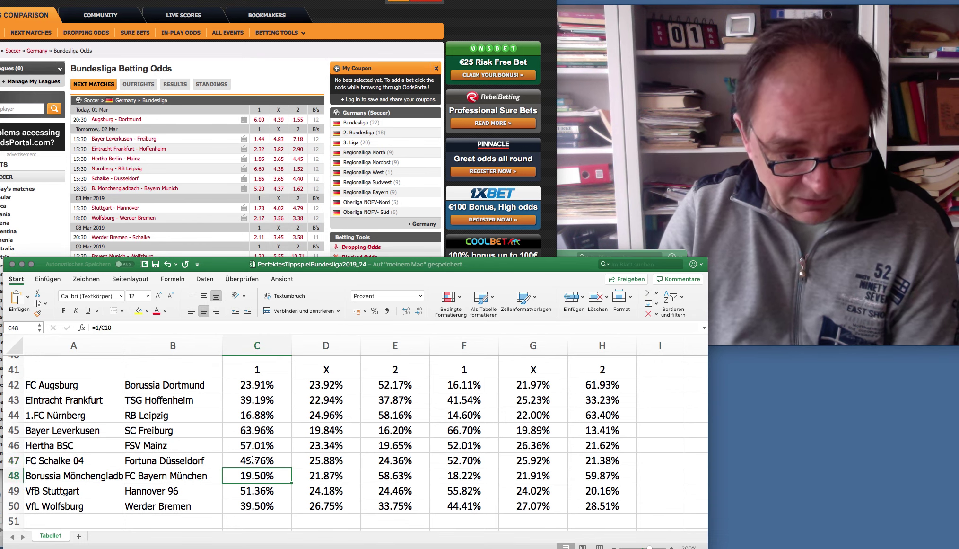
left_click(252, 460)
left_click(466, 457)
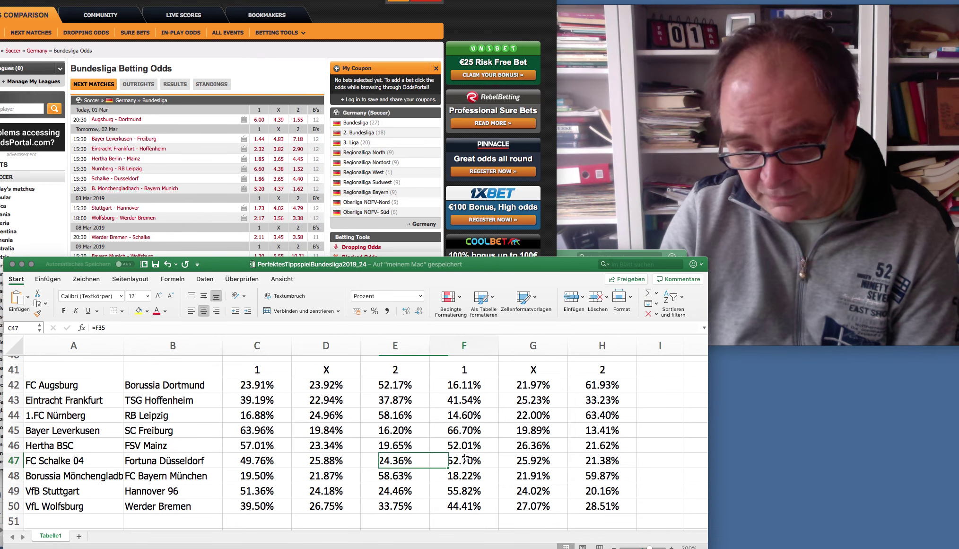
left_click(249, 460)
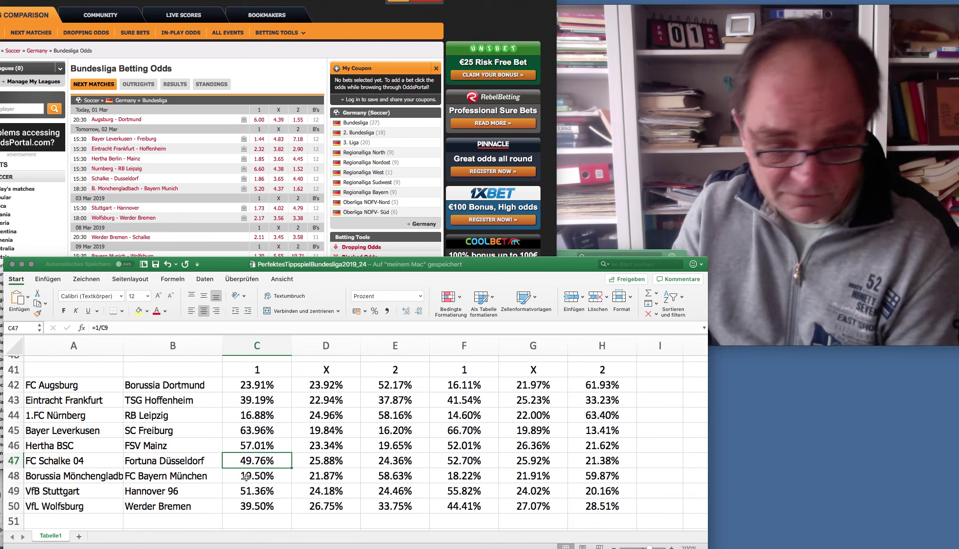
Step: Compare the model's home-win probability for Borussia Mönchengladbach–FC Bayern München in C48 with the market's in F48
left_click(246, 476)
left_click(448, 478)
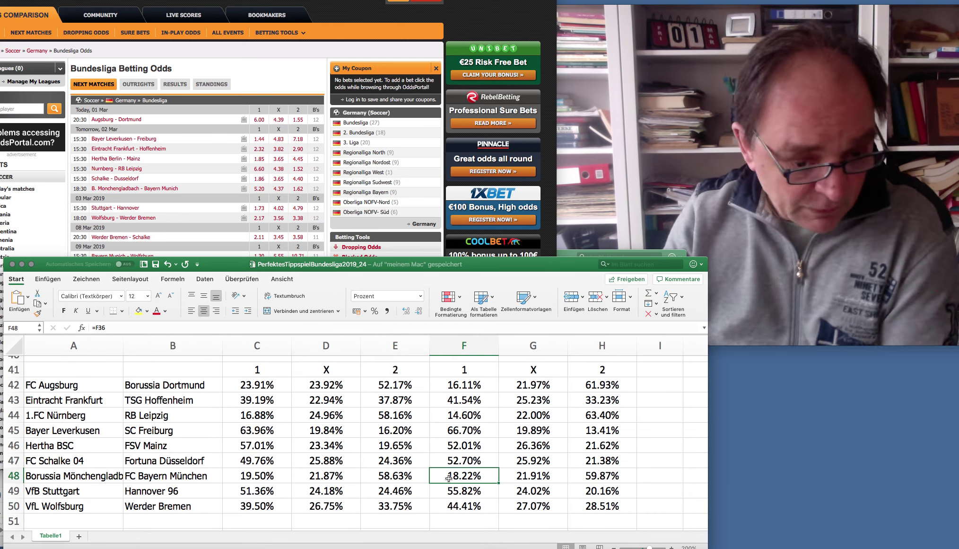
left_click(289, 475)
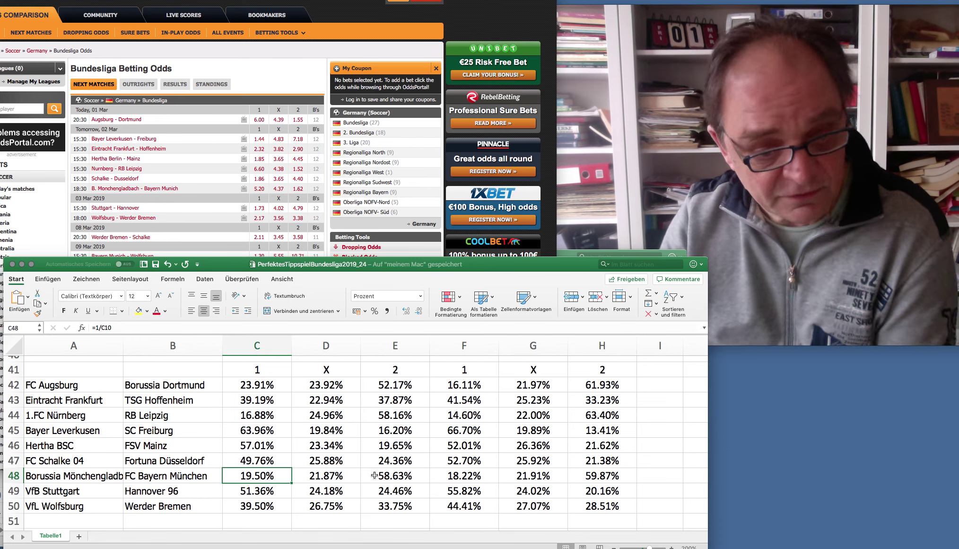
left_click(451, 476)
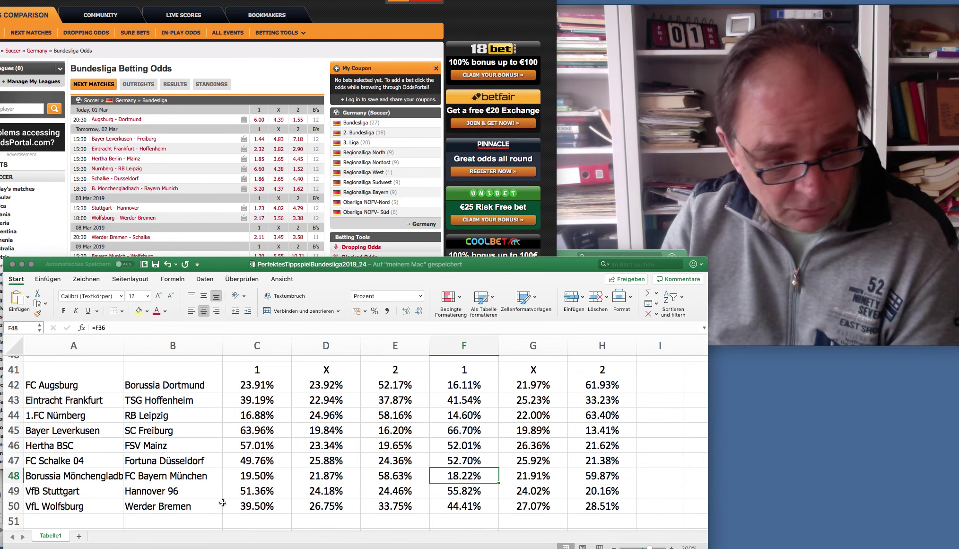
Step: Compare the model's home-win probability for VfB Stuttgart–Hannover 96 in C49 with the market's in F49
left_click(254, 490)
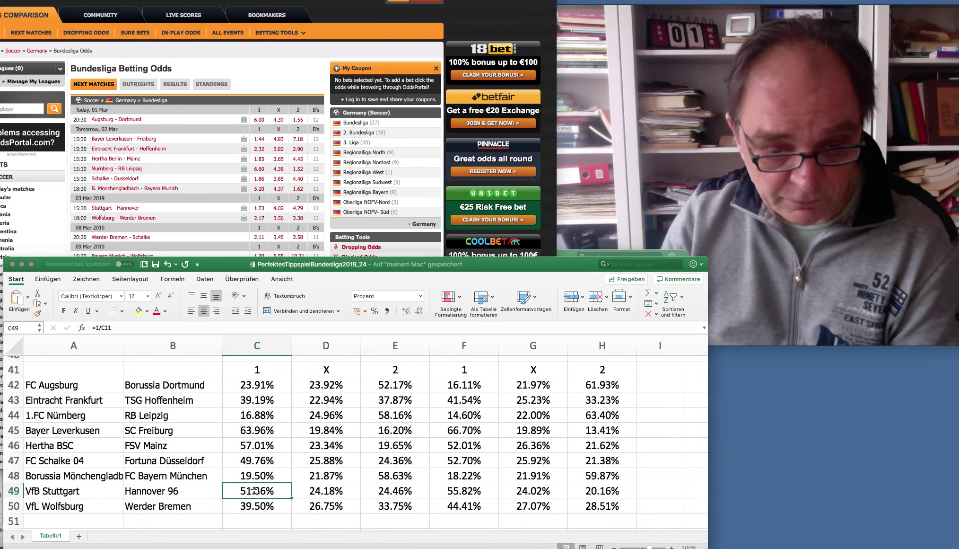
left_click(452, 490)
left_click(248, 492)
key("Right")
key("Right")
key("Right")
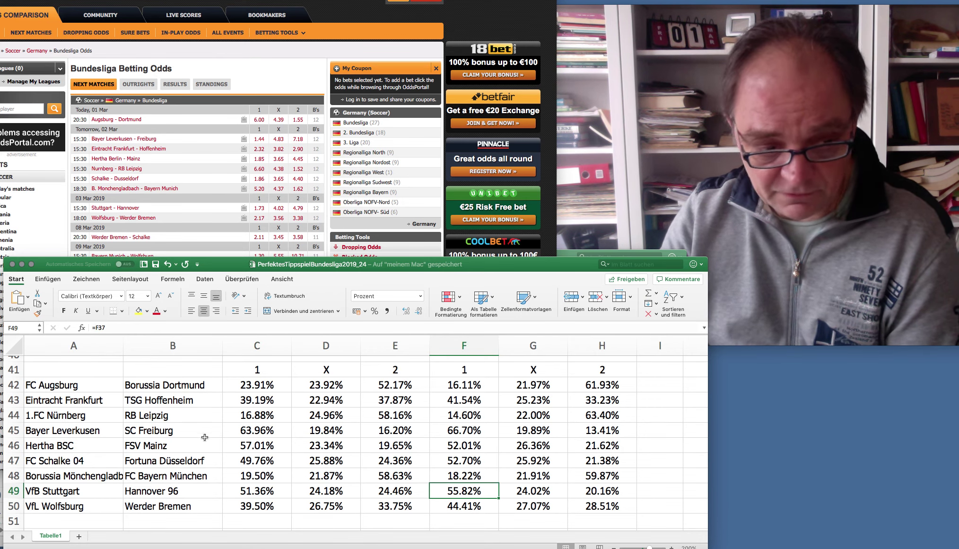
Step: Recheck the Nürnberg–Leipzig home-win values in C44 and F44 against the Stuttgart–Hannover ones in C49 and F49
left_click(259, 415)
key("Right")
key("Right")
key("Right")
left_click(255, 490)
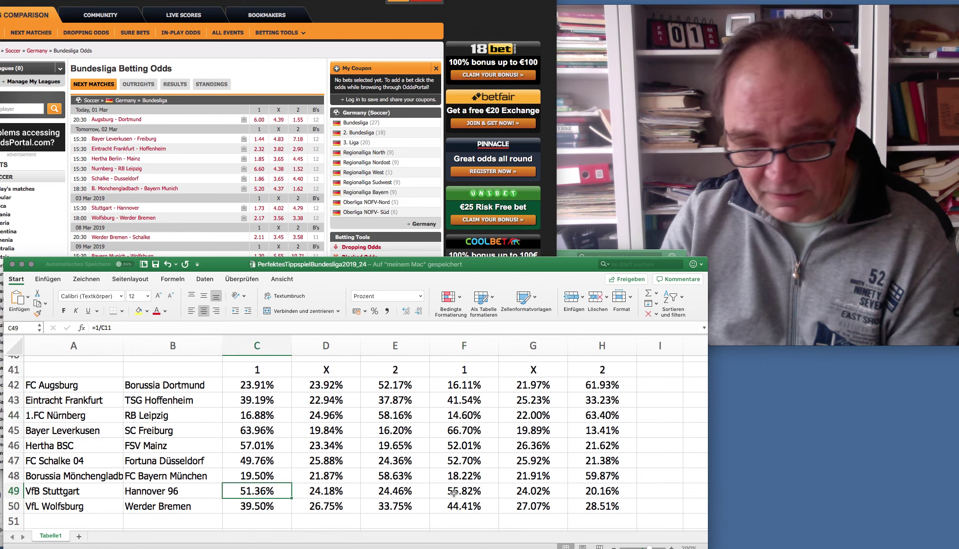
left_click(467, 492)
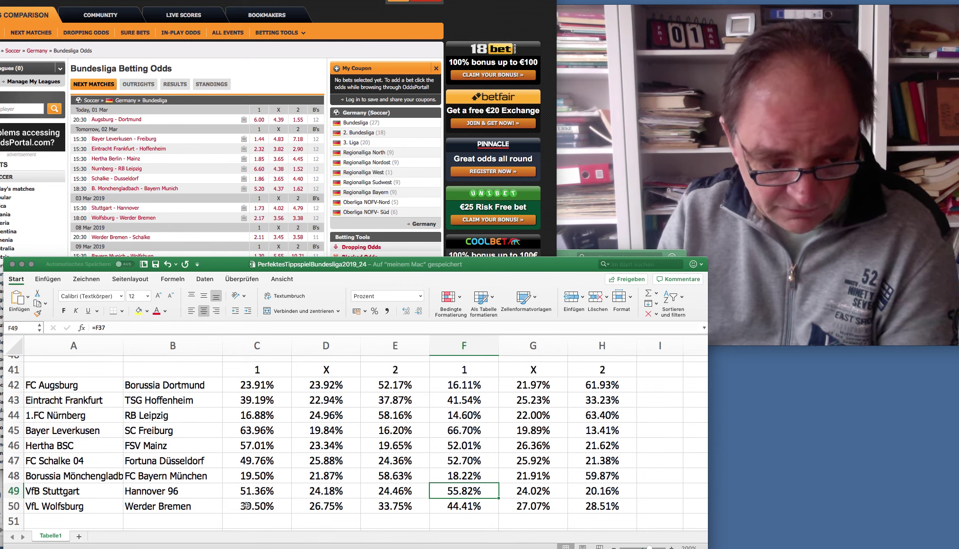
Step: Compare the model's home-win probability for VfL Wolfsburg–Werder Bremen in C50 with the market's in F50
left_click(470, 507)
left_click(259, 505)
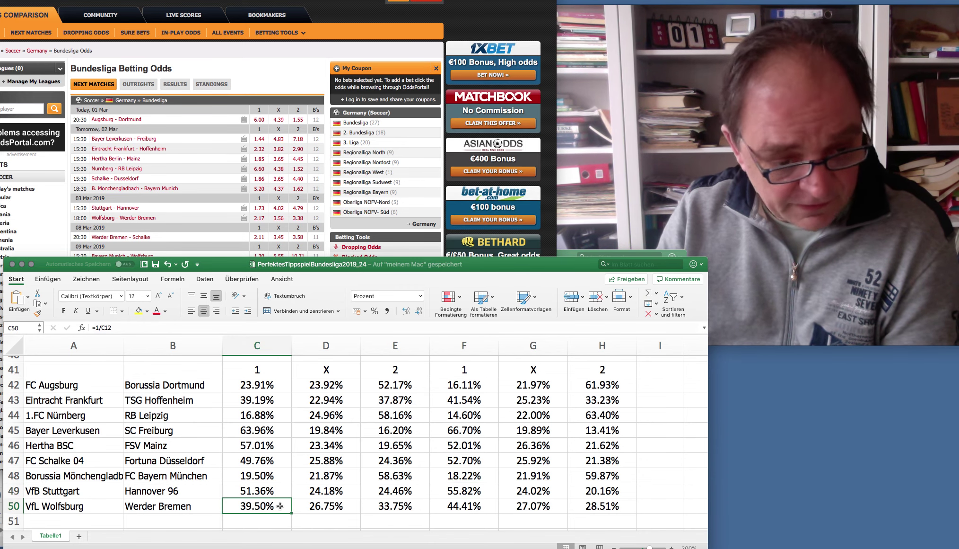
left_click(461, 507)
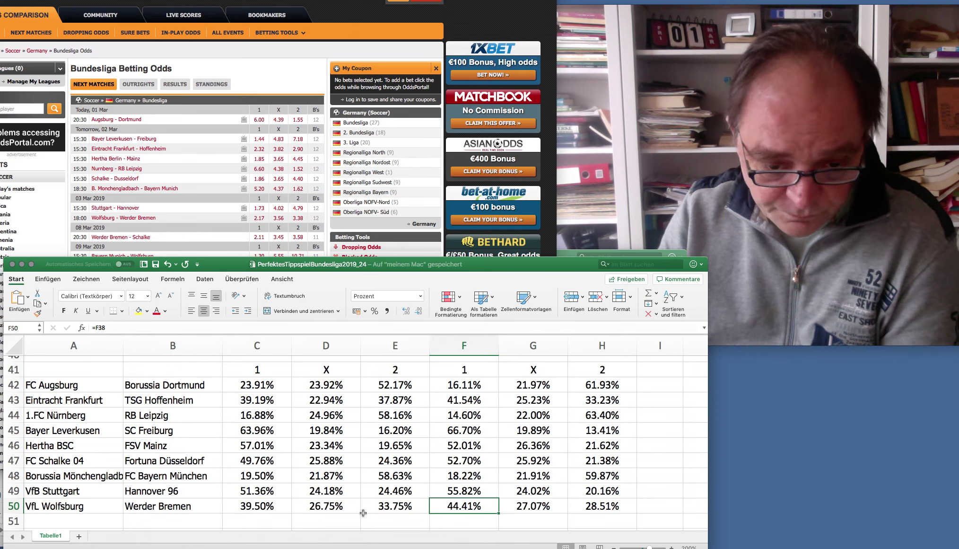
left_click(247, 506)
left_click(448, 505)
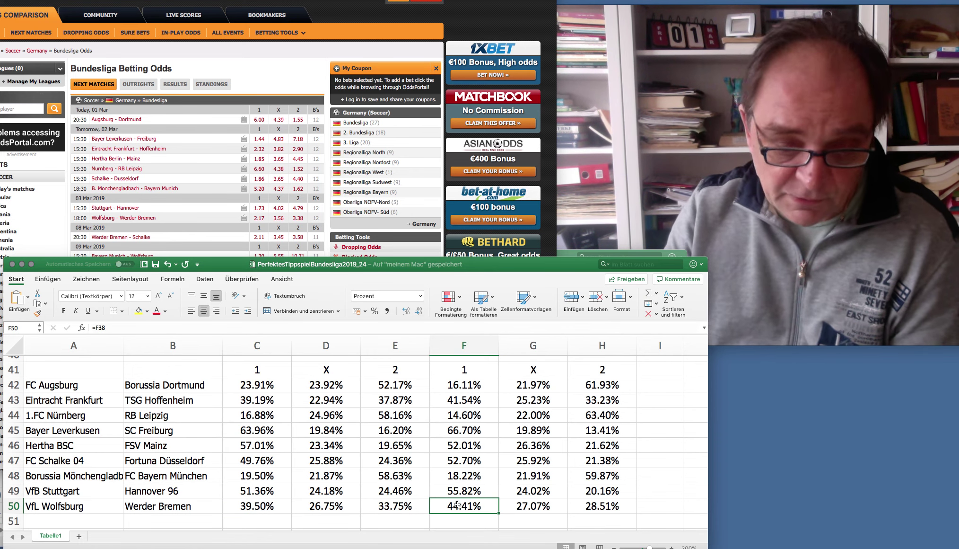
Step: Highlight the perfect betting game stakes in C67:E75 and the possible payouts in G68:H75
scroll(457, 505, "down", 4)
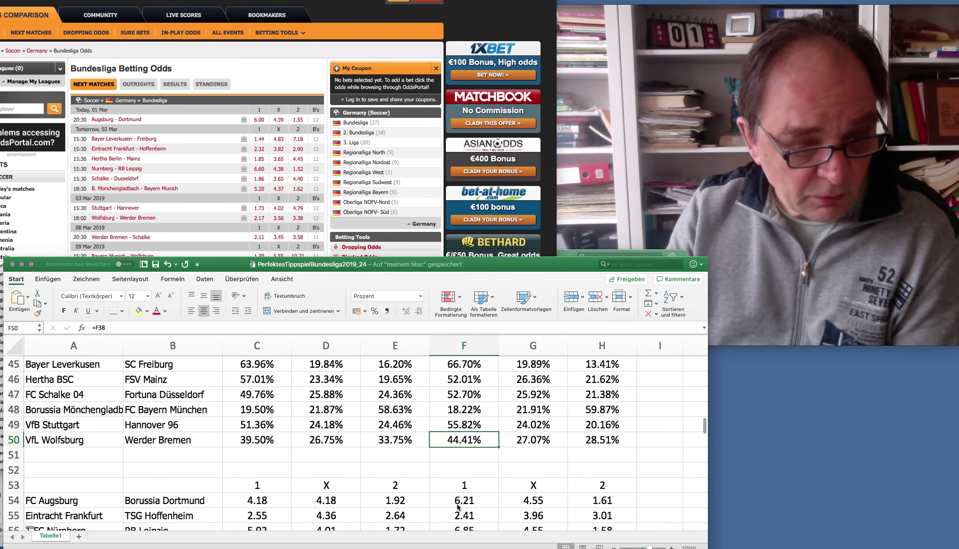
scroll(458, 507, "down", 1)
scroll(458, 507, "down", 6)
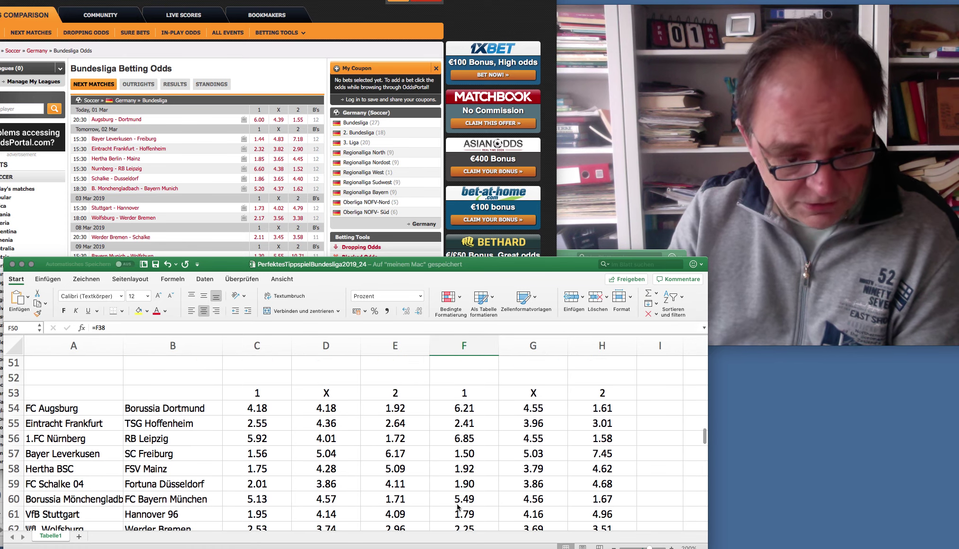
scroll(458, 506, "down", 10)
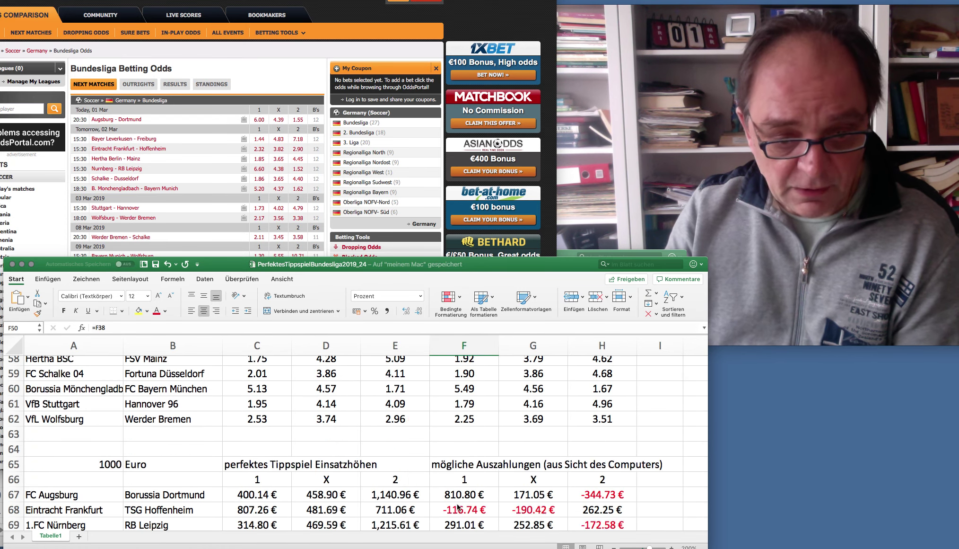
scroll(458, 507, "up", 1)
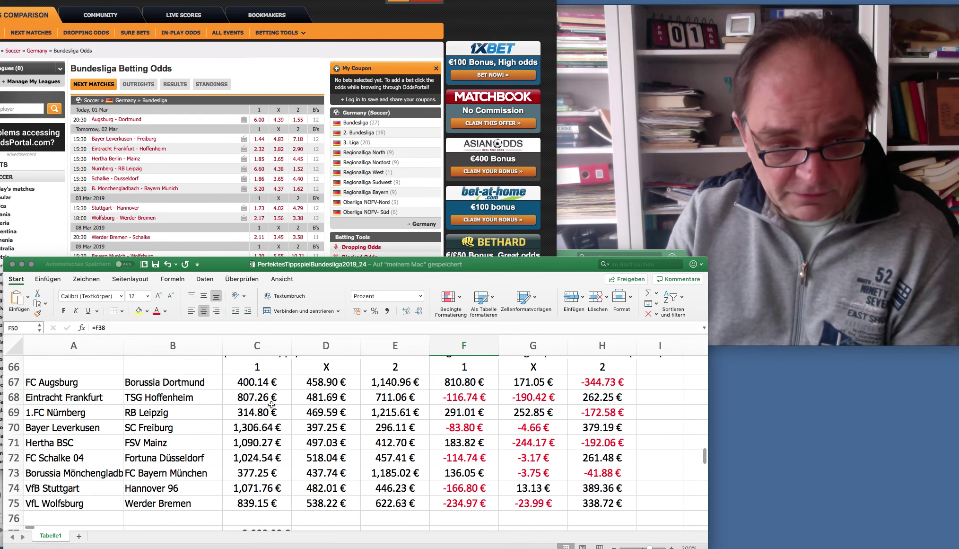
left_click_drag(254, 382, 400, 503)
left_click_drag(527, 395, 601, 503)
left_click_drag(263, 387, 401, 498)
Step: Examine the model's FC Augsburg–Borussia Dortmund probabilities in row 42 and the market's home-win probability in F42
scroll(317, 419, "up", 10)
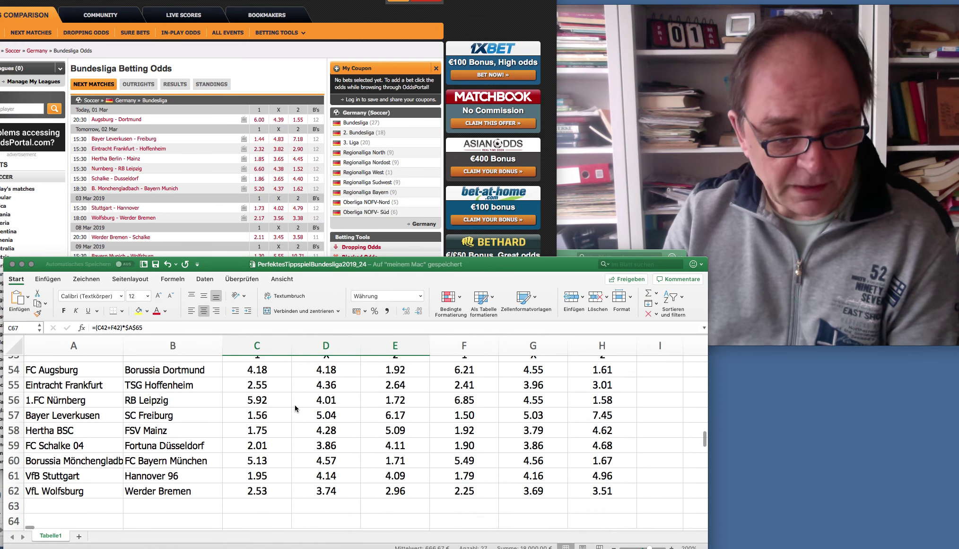
scroll(295, 408, "up", 5)
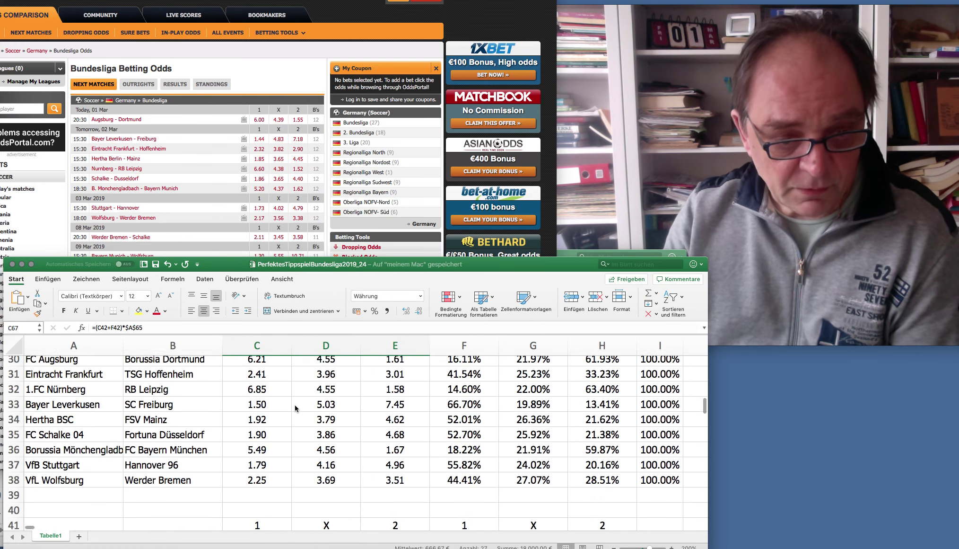
scroll(295, 407, "down", 3)
left_click(257, 427)
key("Right")
key("Right")
key("Right")
key("Left")
key("Left")
left_click(250, 428)
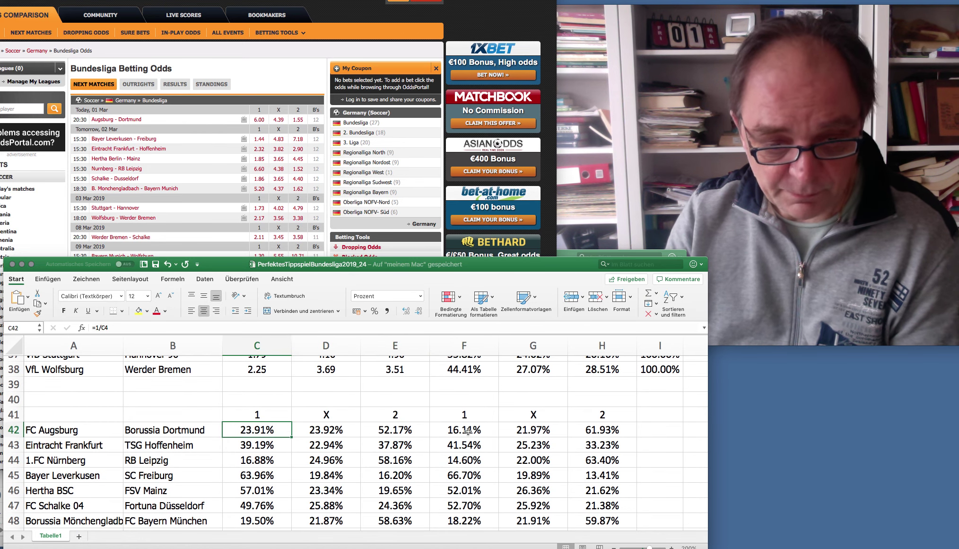
left_click(466, 430)
Step: Set the base stake in A65 to 100 Euro
scroll(468, 433, "down", 3)
scroll(468, 433, "down", 10)
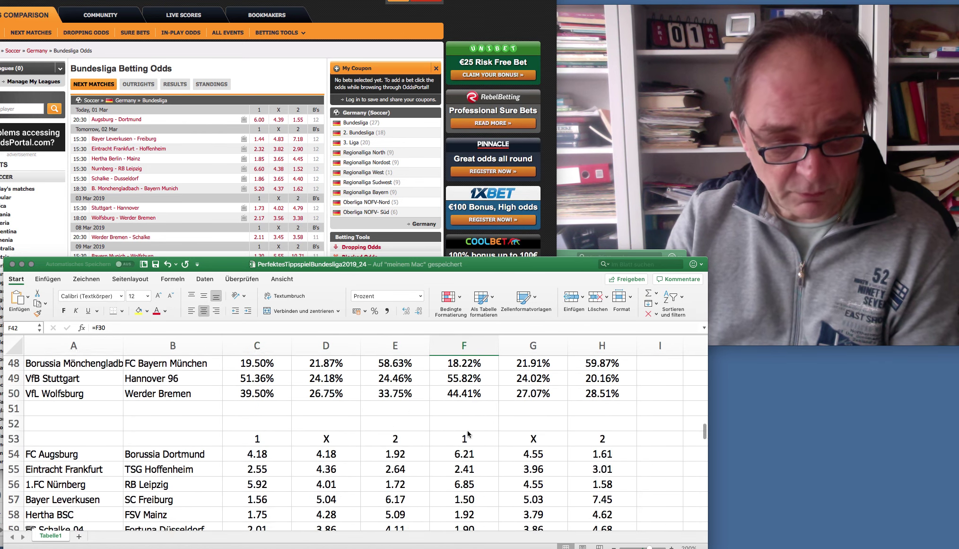
left_click(109, 394)
type("100")
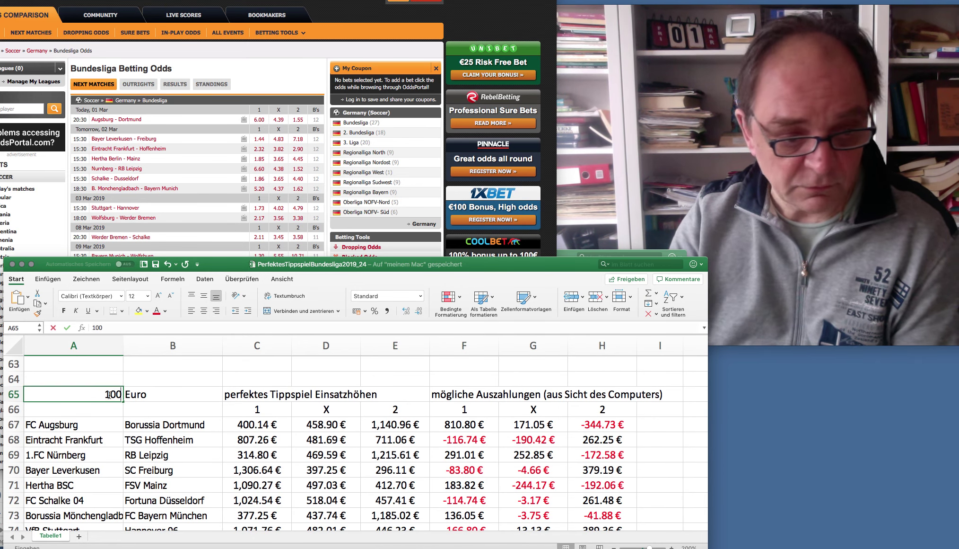
key("Tab")
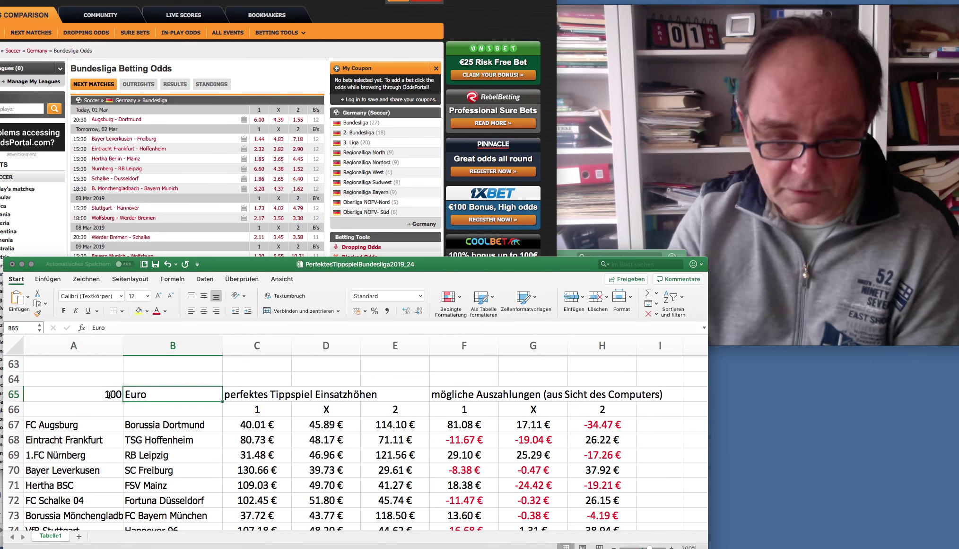
Step: Set the base stake in A65 back to 1000 Euro
left_click(109, 395)
type("1")
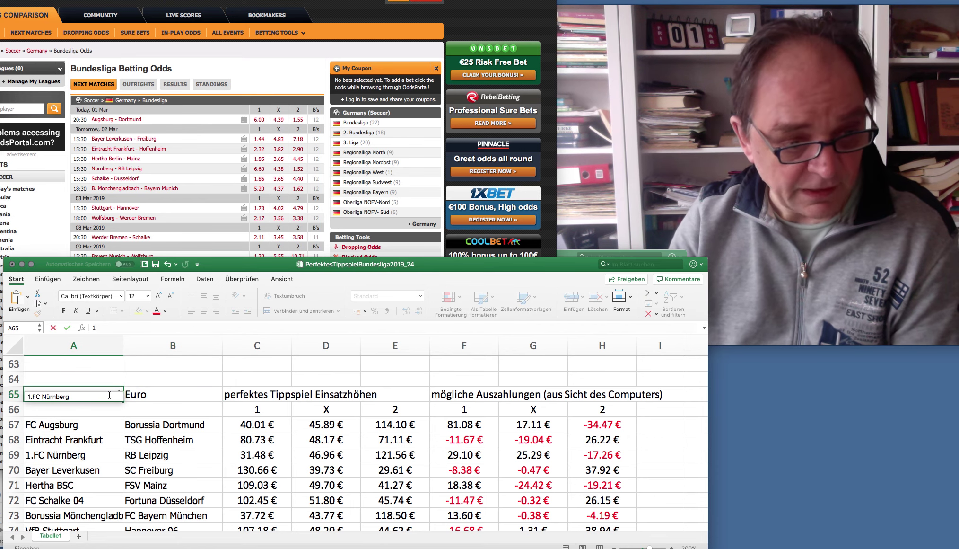
type("000")
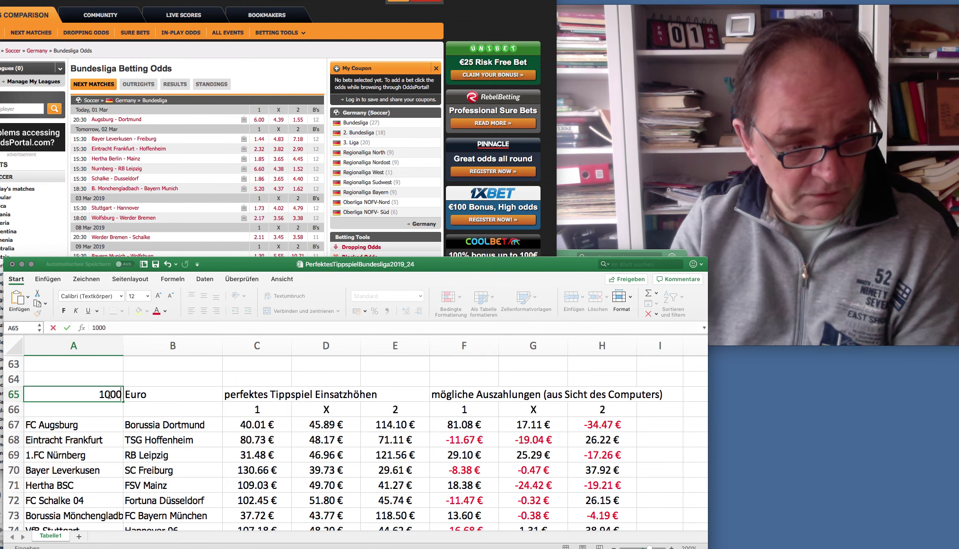
key("Tab")
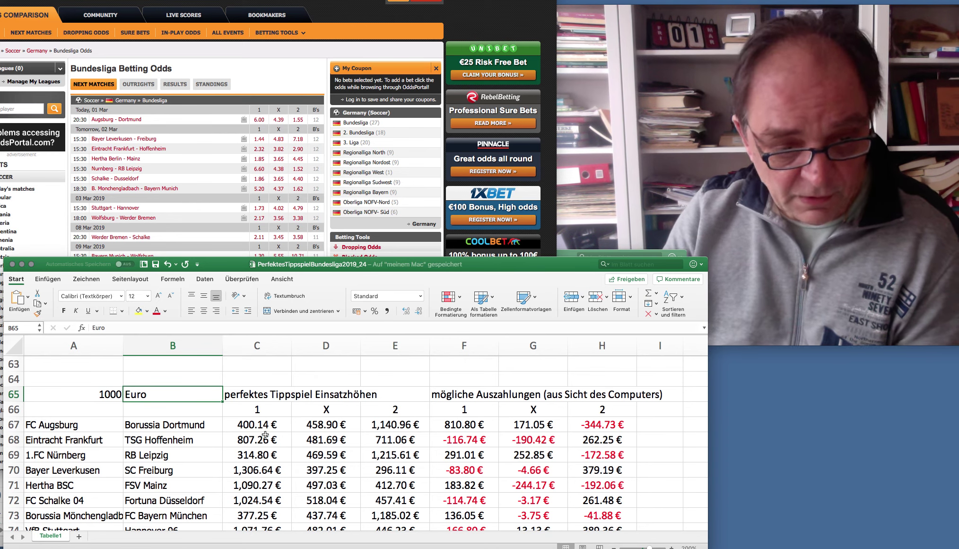
Step: Inspect the FC Augsburg–Borussia Dortmund stakes for 1, X and 2 in C67, D67 and E67
left_click(251, 427)
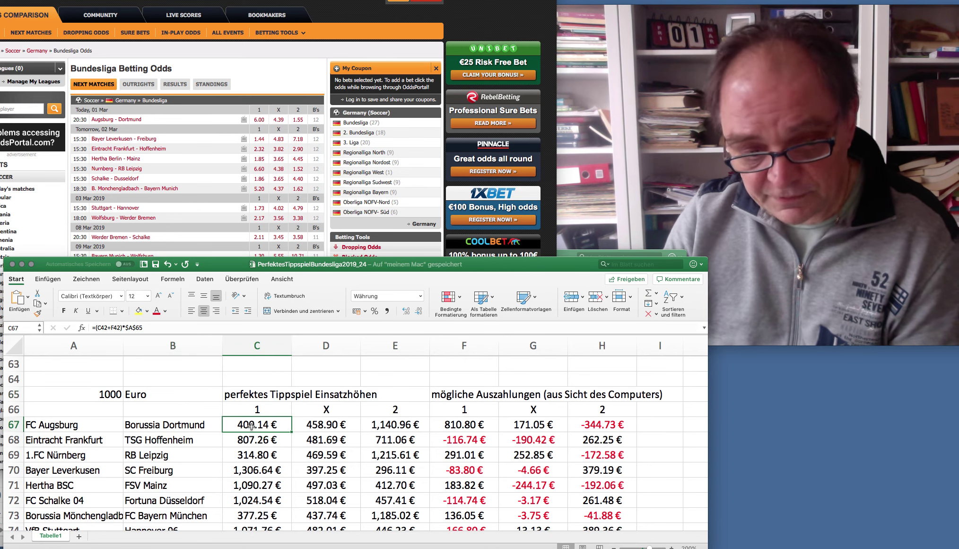
left_click(324, 425)
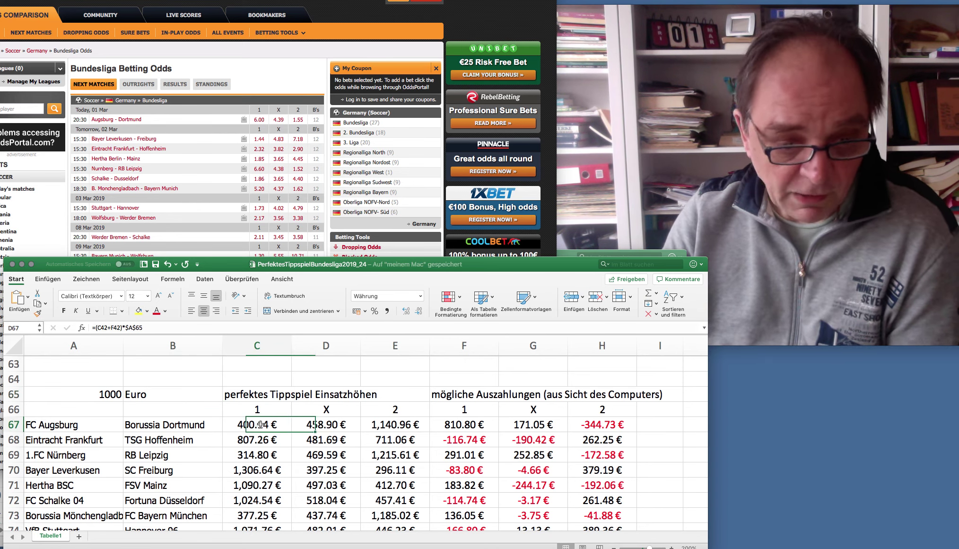
key("Left")
left_click(333, 426)
left_click(399, 424)
Step: Review the probability table in rows 42 to 50, and recheck the Augsburg–Dortmund stakes in C67 and D67
scroll(402, 425, "up", 5)
scroll(402, 425, "up", 7)
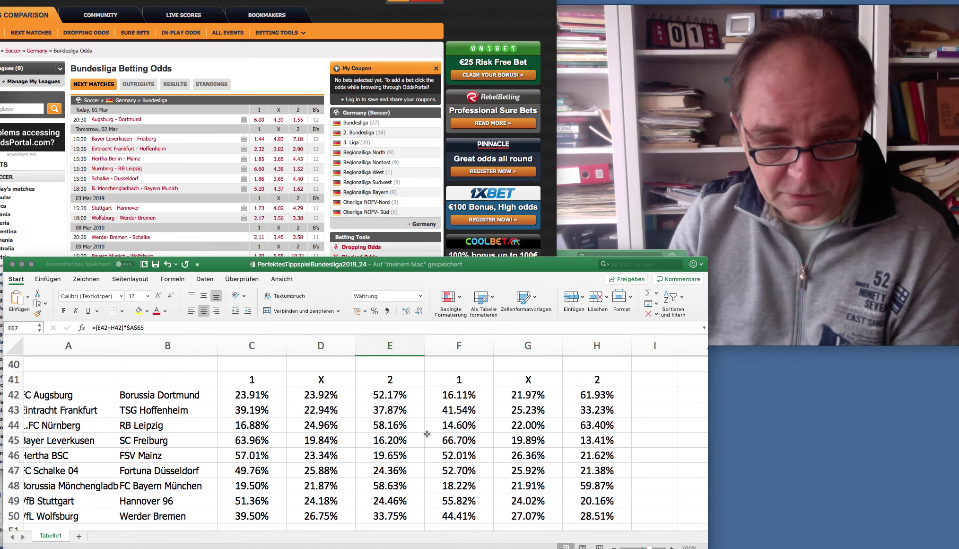
scroll(427, 434, "down", 10)
scroll(427, 436, "left", 1)
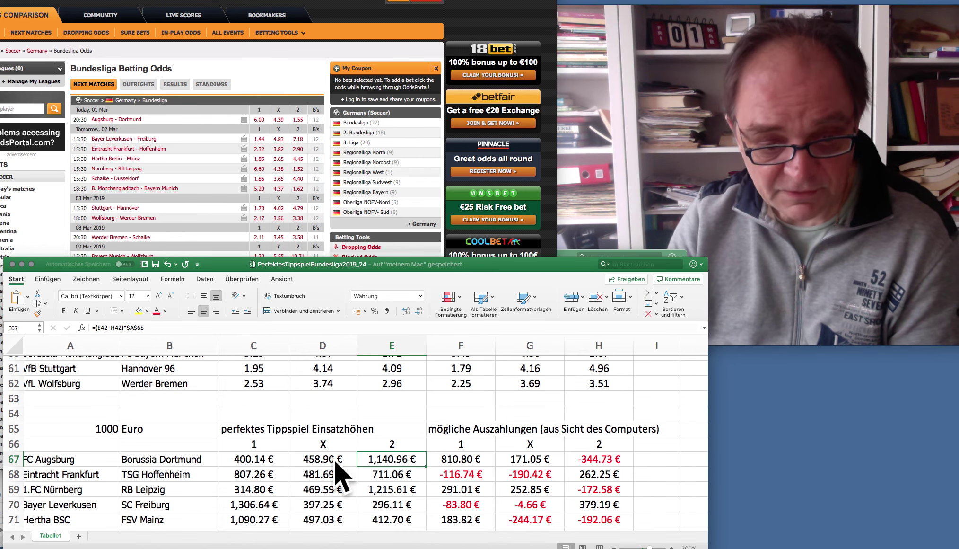
left_click(284, 459)
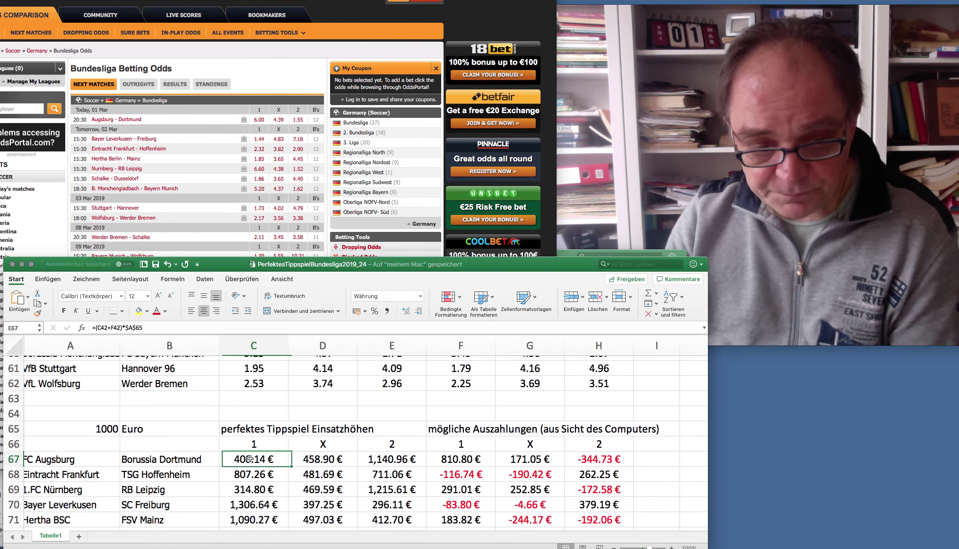
left_click(328, 460)
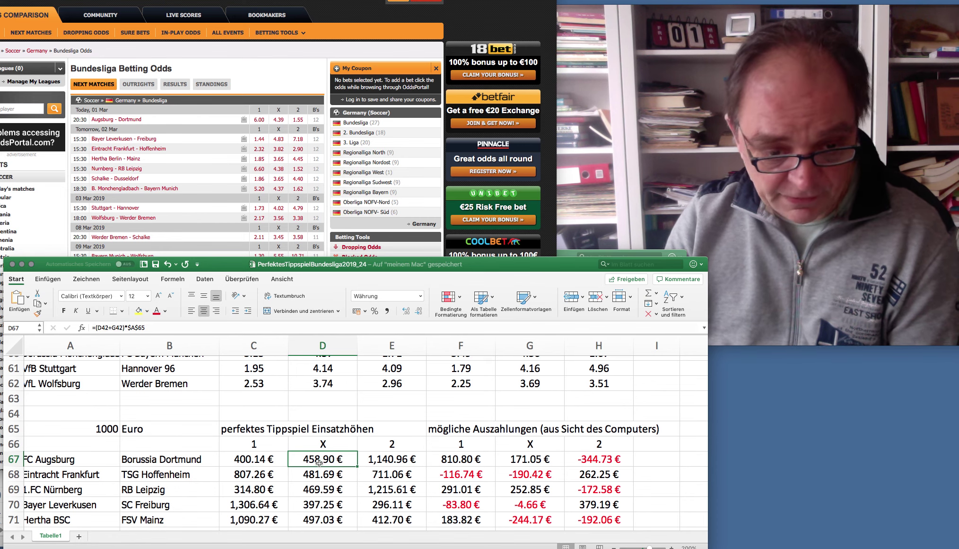
Step: Inspect the FC Augsburg–Borussia Dortmund stakes in C67:E67 and the possible payouts for 1, X and 2 in F67:H67
left_click(387, 457)
left_click(263, 458)
left_click(327, 458)
left_click(398, 459)
left_click(461, 459)
left_click(530, 459)
left_click(597, 458)
left_click(458, 459)
scroll(423, 468, "down", 4)
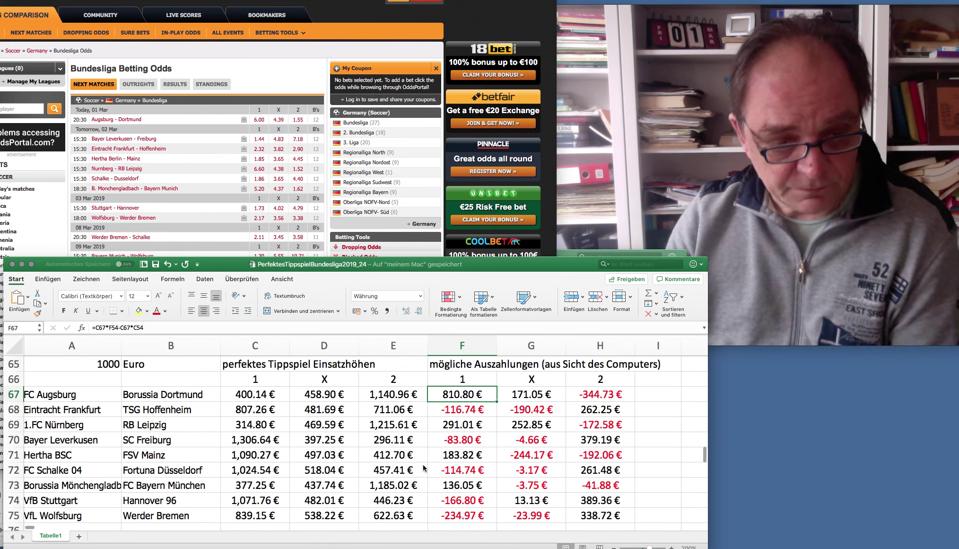
scroll(423, 467, "left", 1)
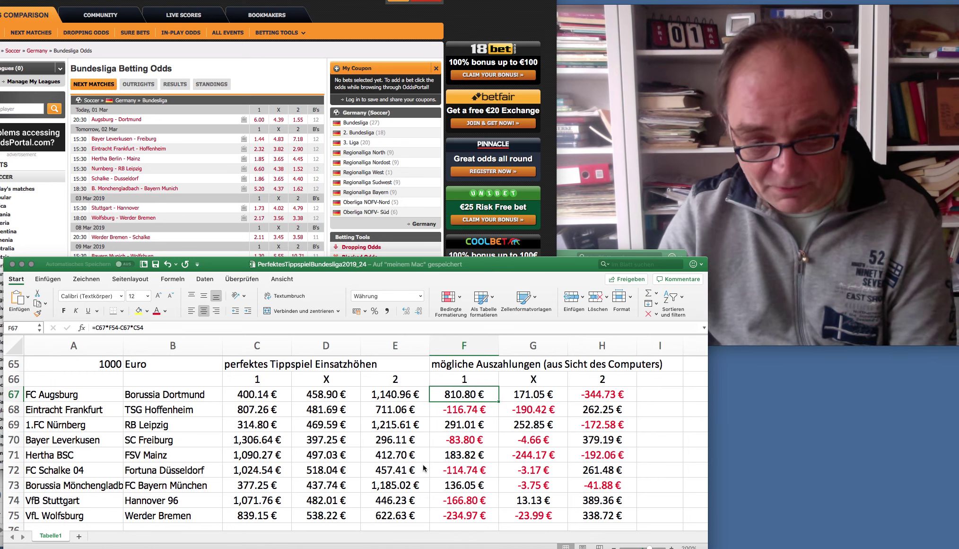
left_click_drag(471, 393, 597, 396)
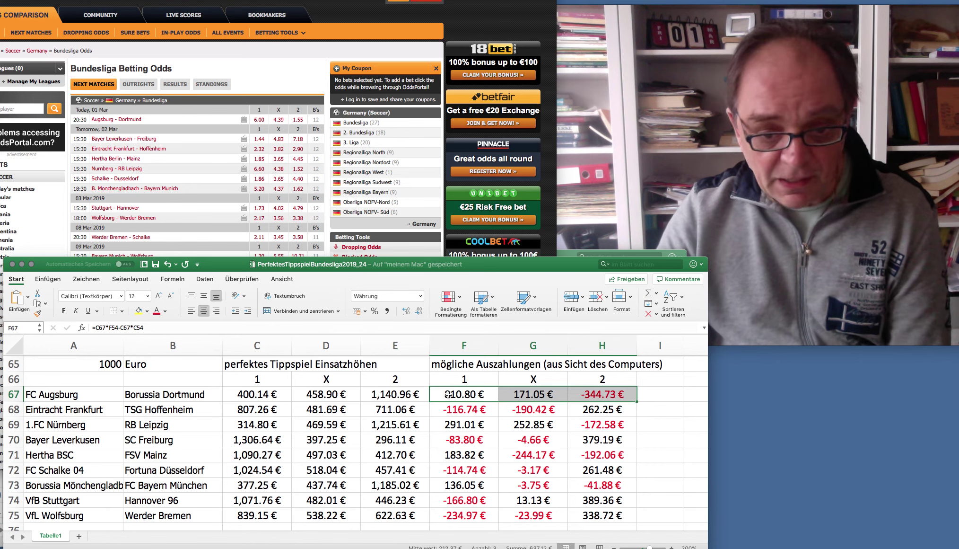
Step: Review the odds table in rows 54 to 62 together with the Augsburg–Dortmund stakes in C67:E67
scroll(448, 394, "up", 5)
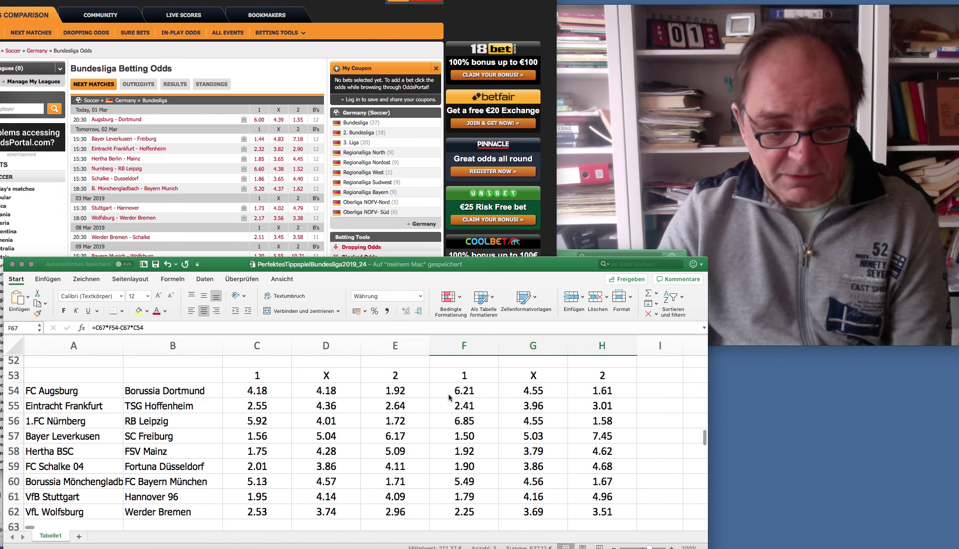
scroll(291, 444, "down", 5)
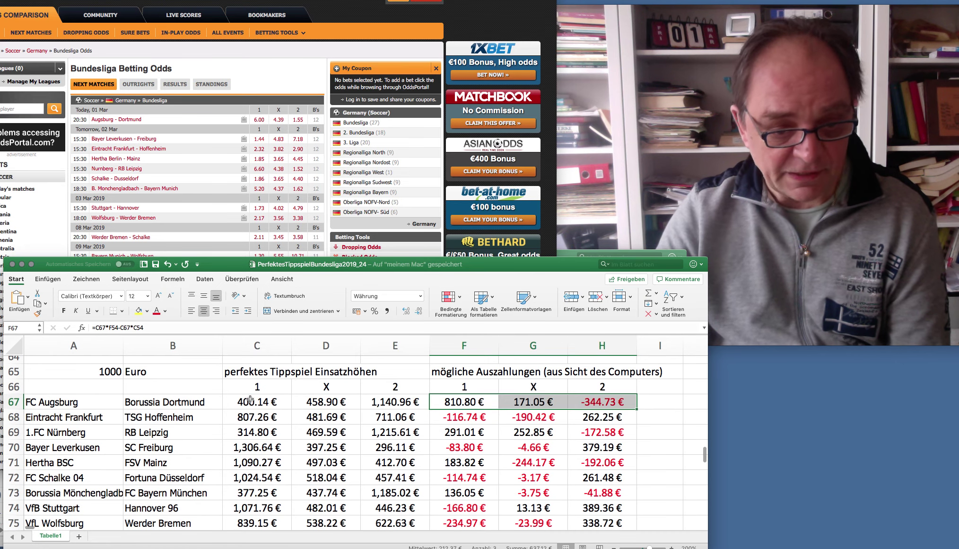
left_click_drag(251, 399, 379, 401)
left_click(283, 406)
scroll(307, 418, "up", 2)
scroll(308, 418, "up", 4)
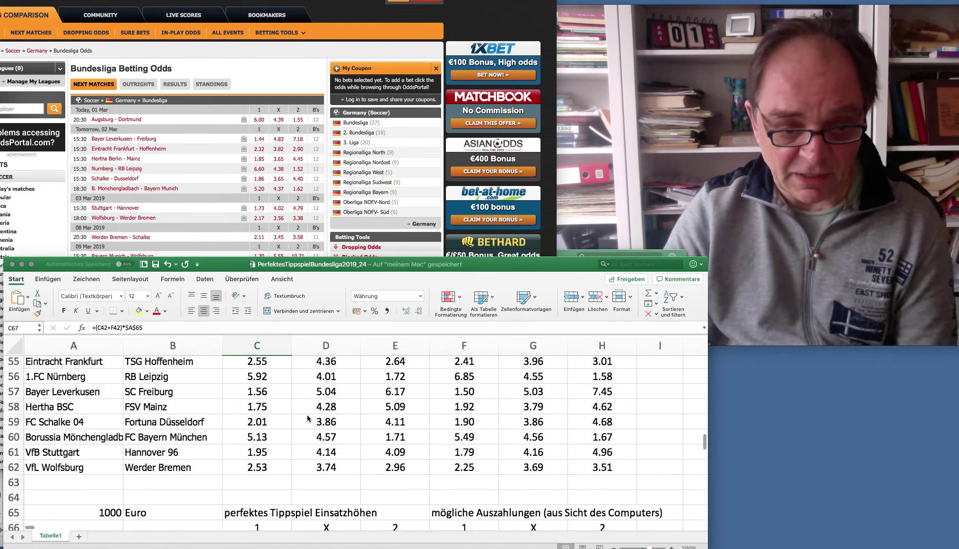
Step: Compare Augsburg's home-win probabilities in C42 and F42 with the corresponding odds in C54 and F54
left_click(258, 392)
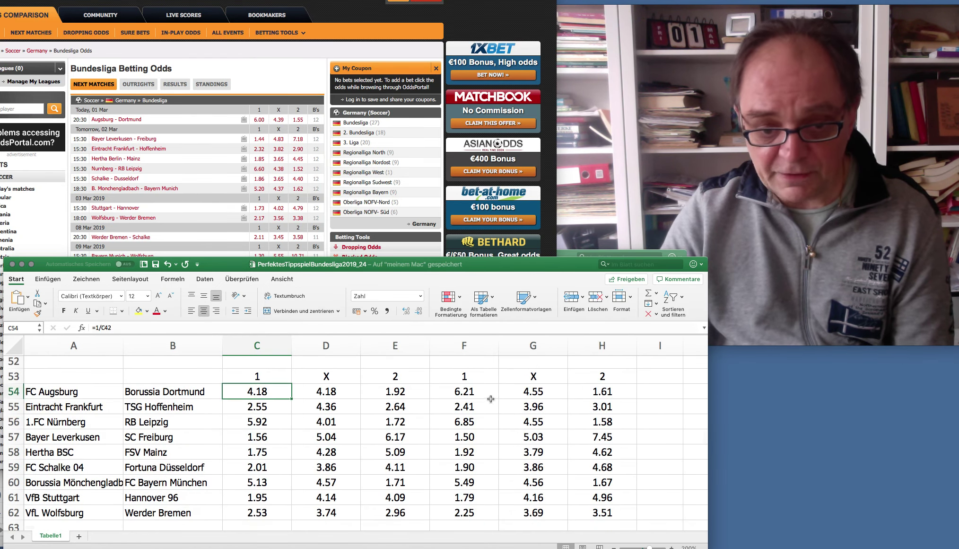
scroll(279, 412, "up", 5)
scroll(278, 414, "up", 2)
left_click(254, 389)
left_click(478, 388)
scroll(444, 422, "down", 1)
scroll(444, 422, "down", 5)
left_click(283, 421)
scroll(283, 421, "up", 5)
left_click(432, 374)
scroll(457, 401, "down", 5)
left_click(455, 410)
scroll(444, 412, "up", 5)
scroll(436, 414, "down", 2)
scroll(435, 414, "down", 2)
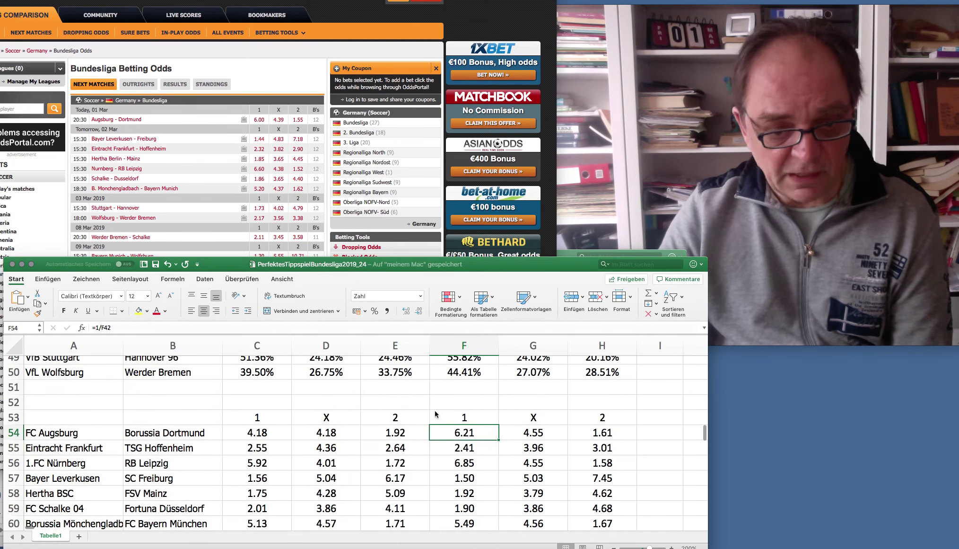
Step: Compare the two home-win odds for FC Augsburg in C54 and F54
left_click(249, 433)
left_click(459, 436)
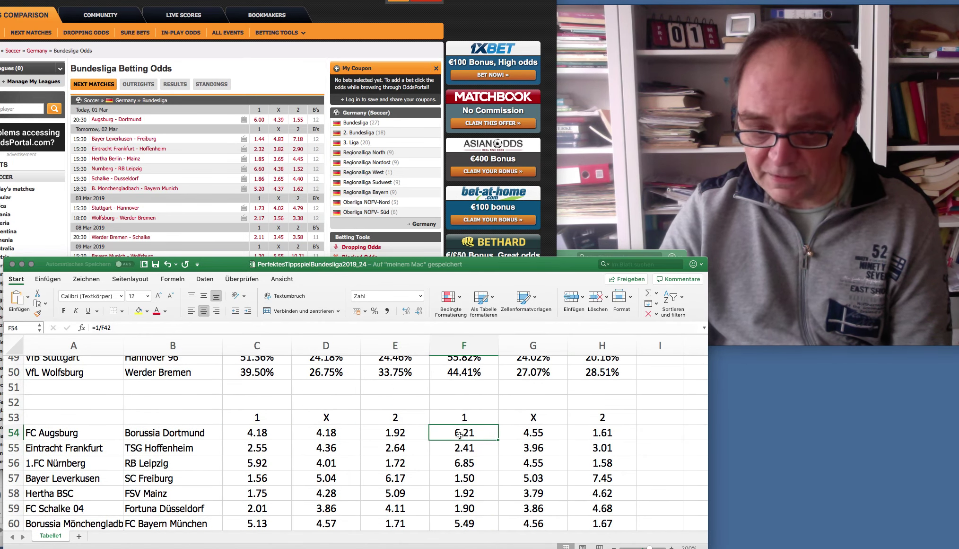
left_click(231, 434)
left_click(471, 432)
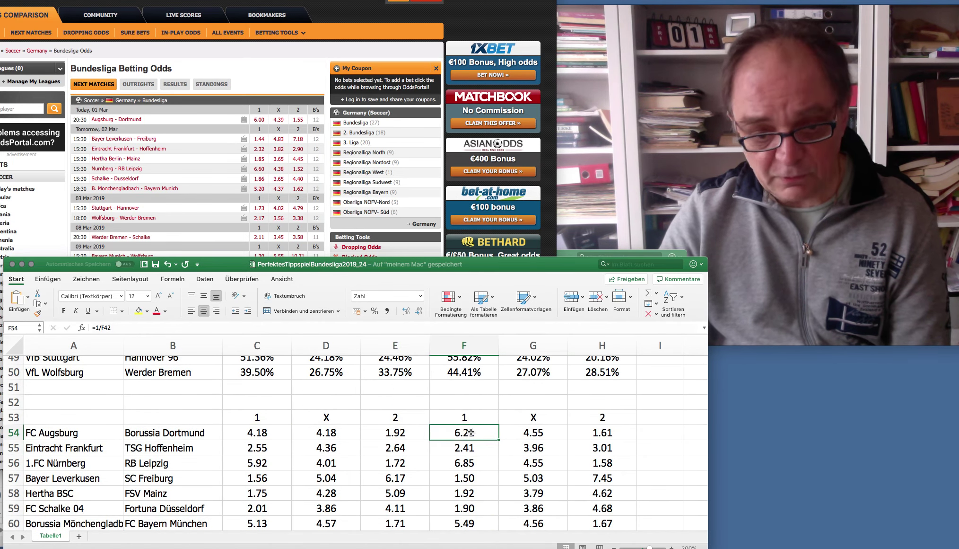
left_click(259, 432)
left_click(447, 430)
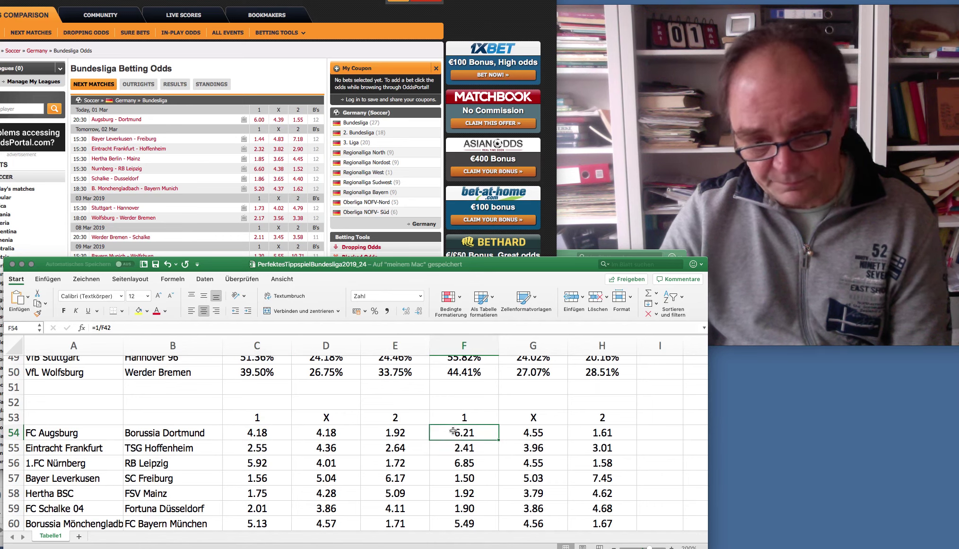
key("Left")
key("Left")
key("Left")
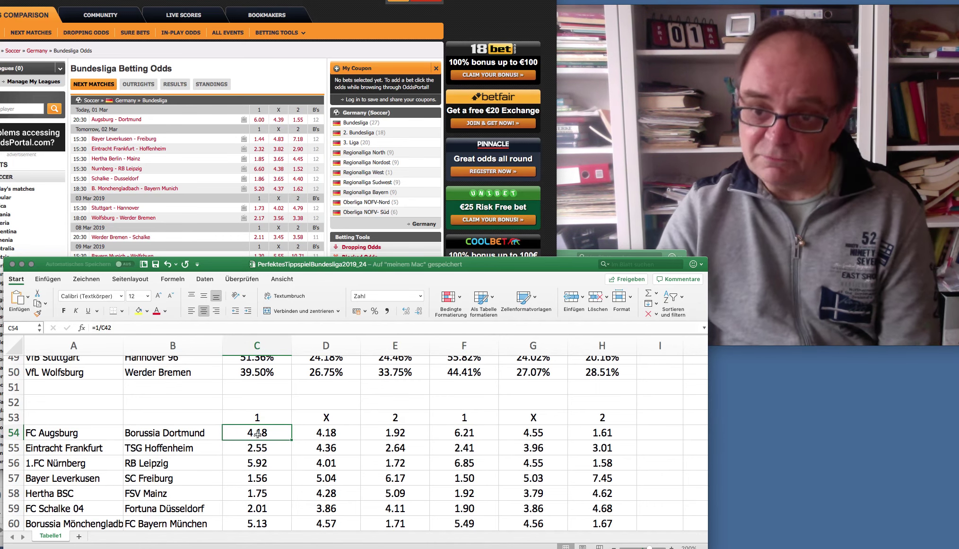
key("Right")
key("Right")
key("Right")
key("Left")
key("Left")
key("Left")
left_click(477, 438)
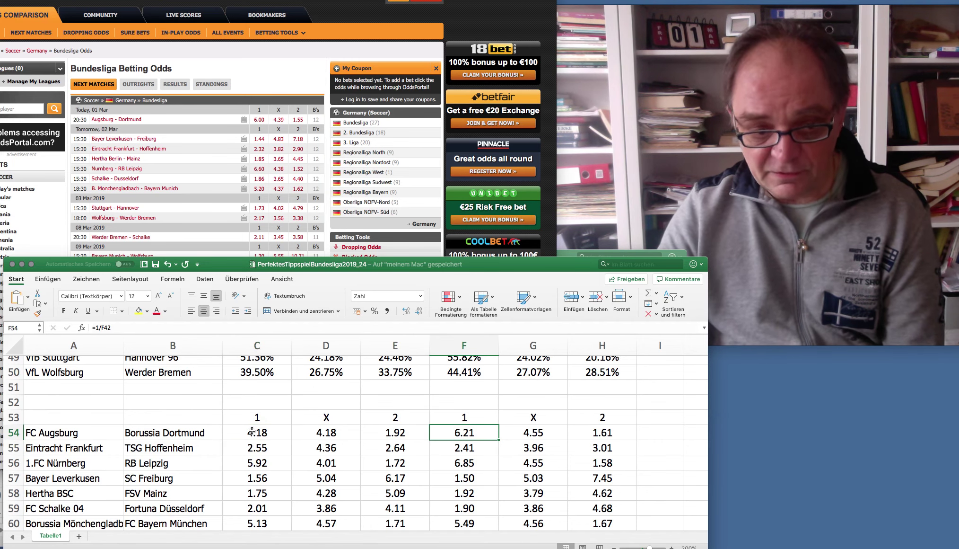
left_click(252, 431)
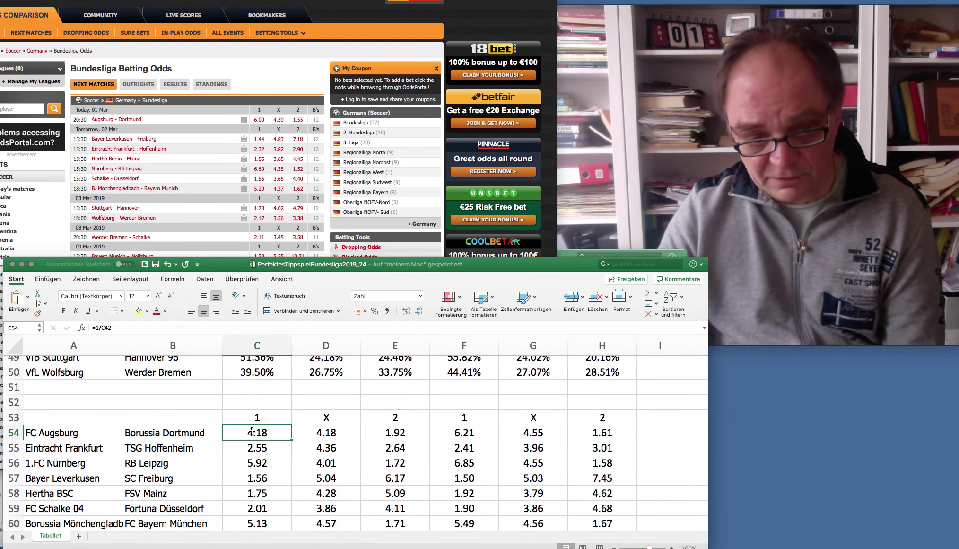
left_click(463, 432)
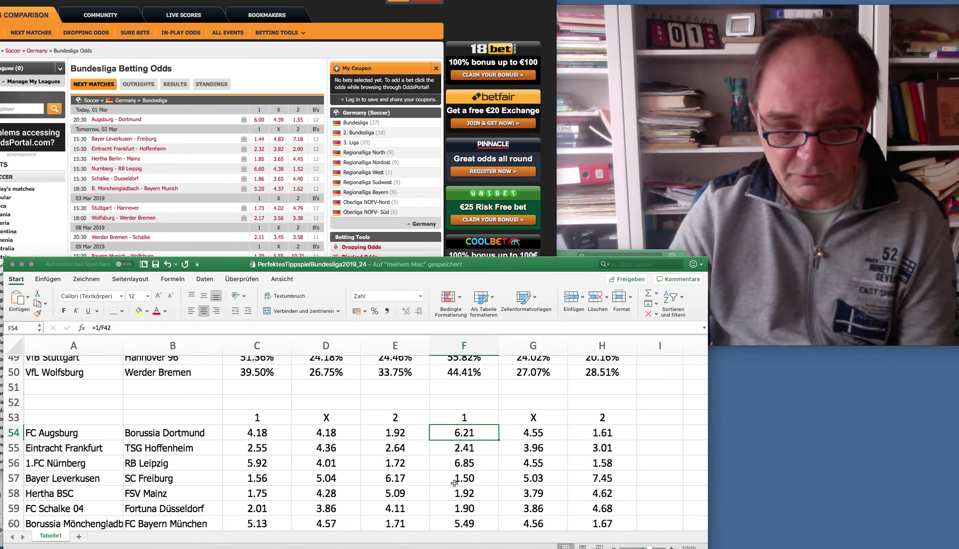
Step: Check the Augsburg–Dortmund payouts in F67 and G67, and compare the draw odds in D54 and G54 and the draw probabilities in row 42
scroll(454, 483, "down", 5)
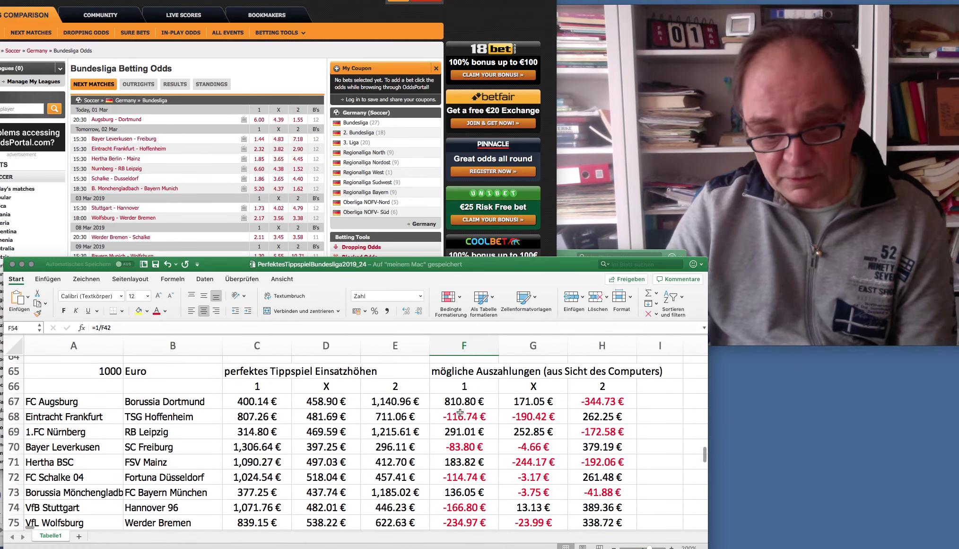
left_click(461, 403)
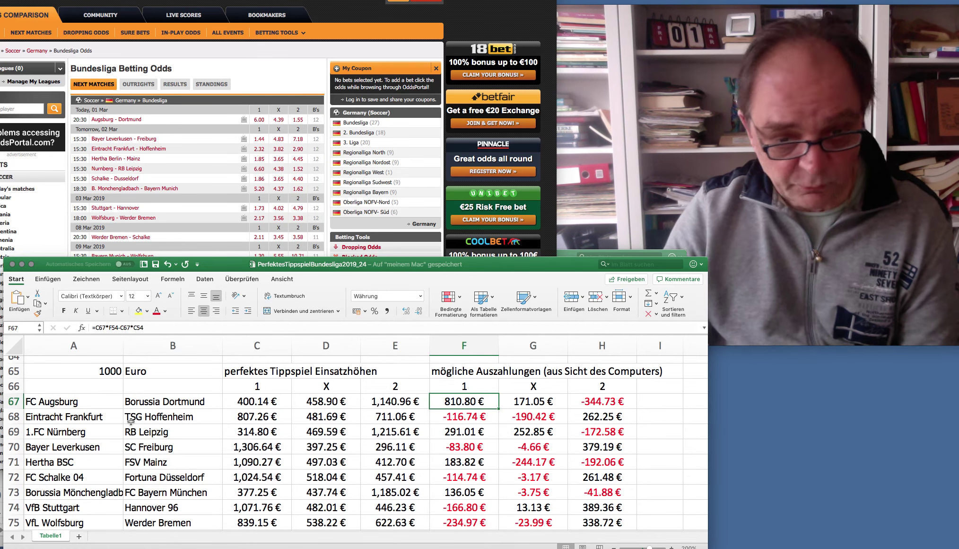
left_click(537, 403)
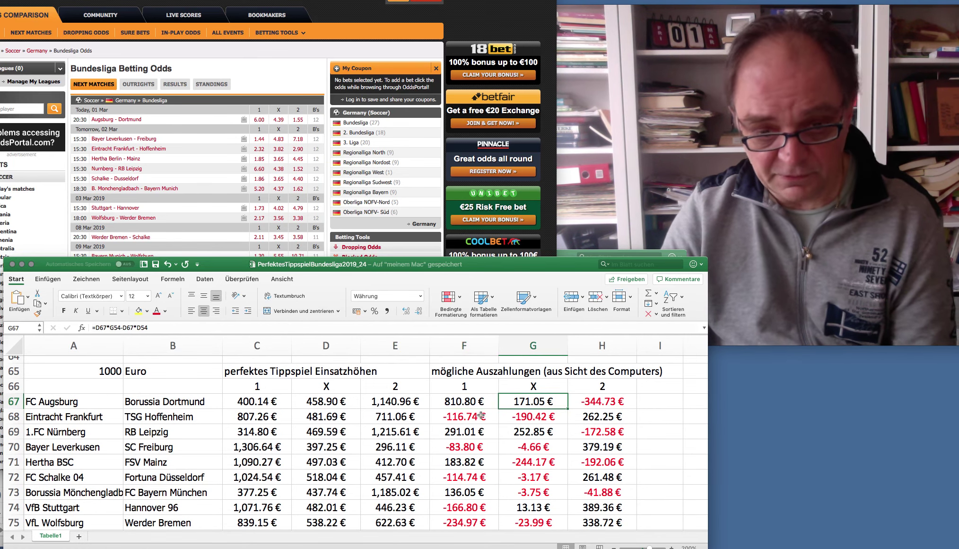
scroll(343, 401, "up", 4)
left_click(328, 379)
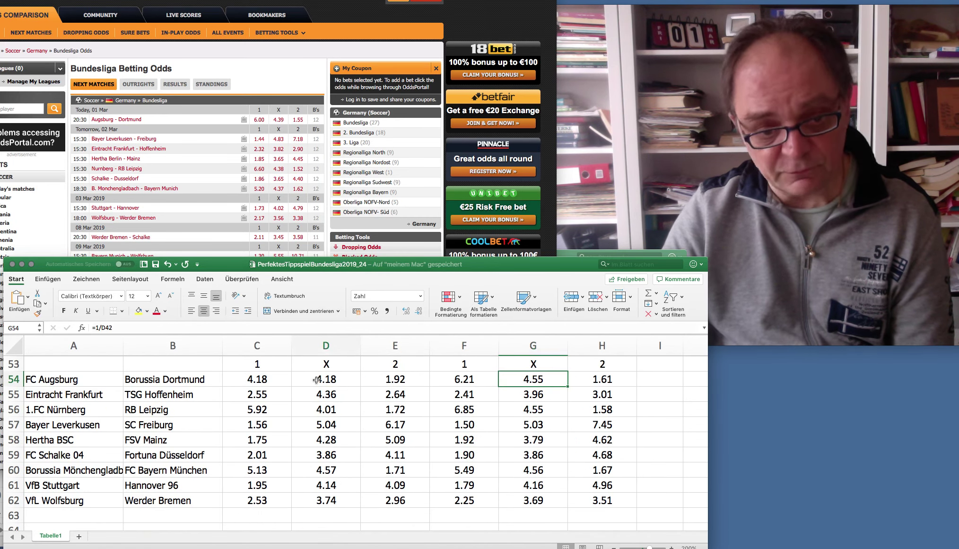
left_click(530, 376)
scroll(525, 431, "down", 5)
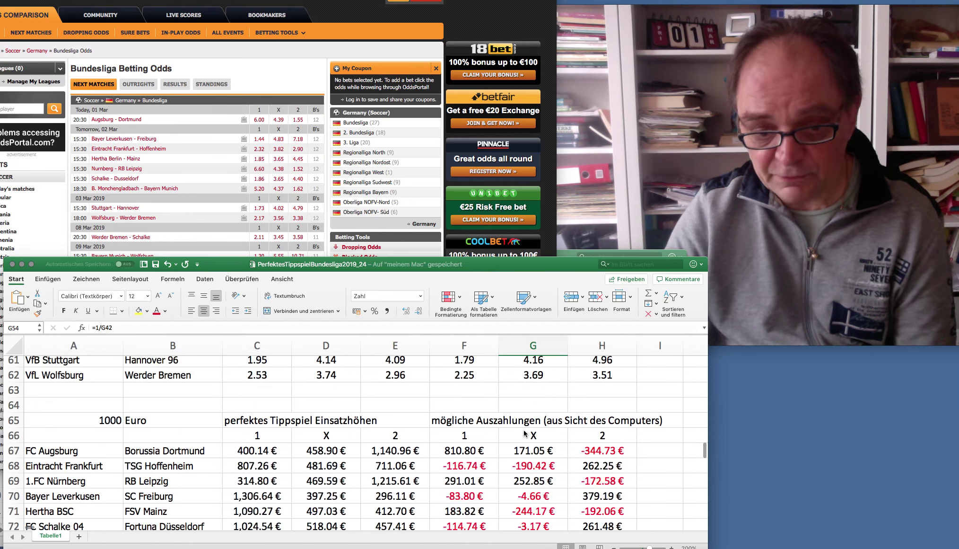
scroll(525, 431, "up", 6)
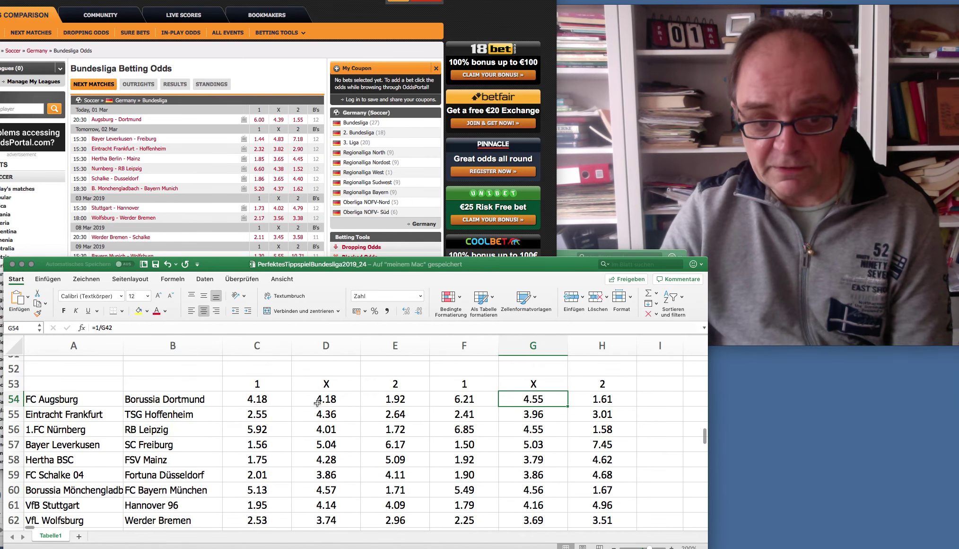
scroll(317, 402, "up", 4)
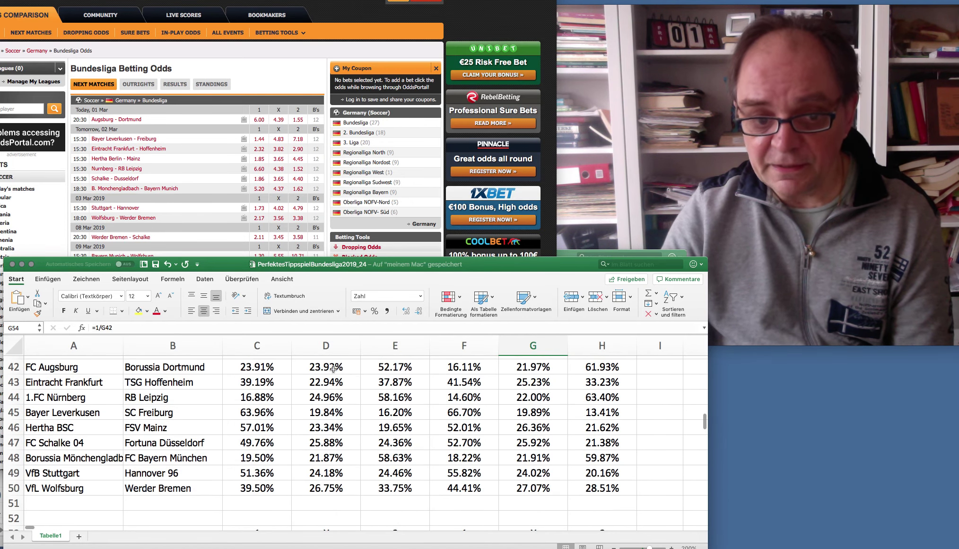
Step: Review the full payout table F67:H75, and inspect the Augsburg–Dortmund payouts for 1, X and 2 in row 67
scroll(517, 435, "down", 8)
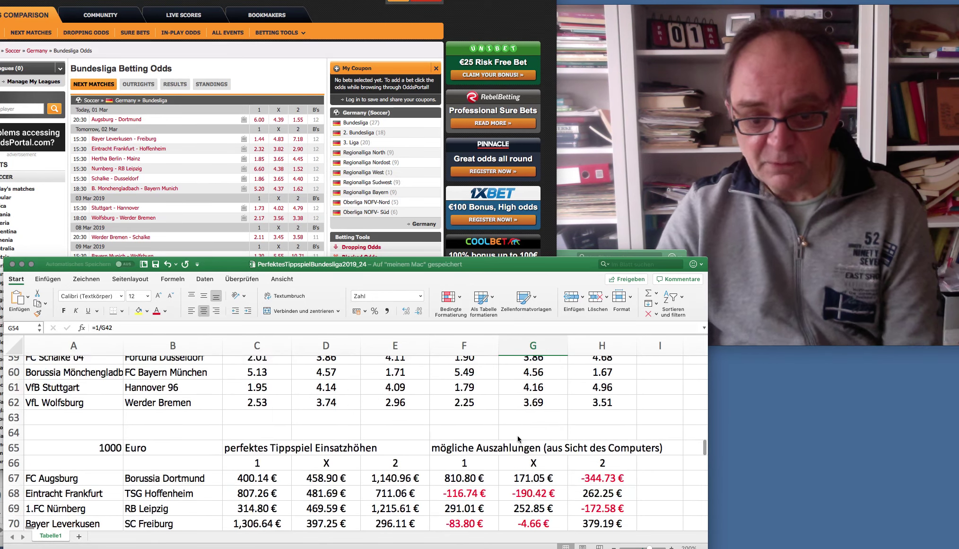
scroll(519, 438, "down", 3)
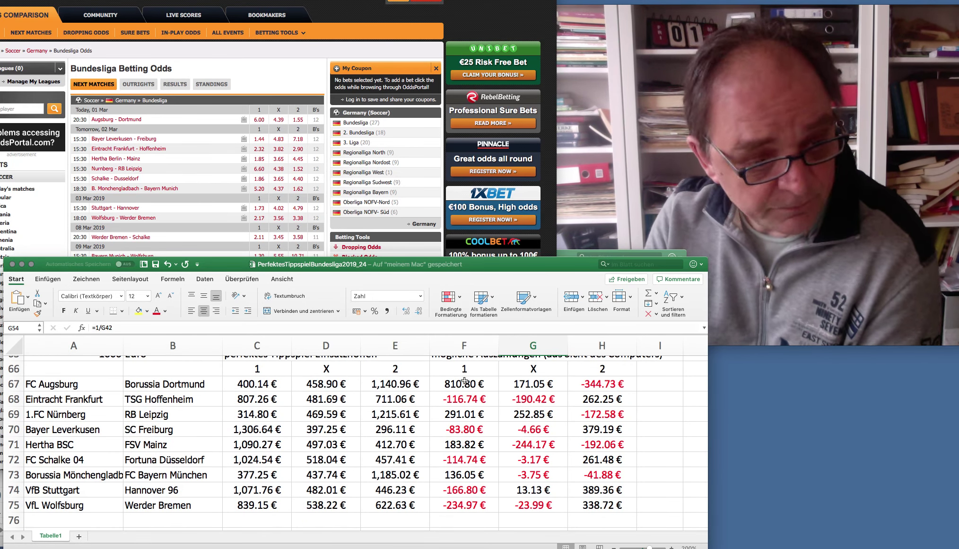
left_click_drag(464, 385, 582, 507)
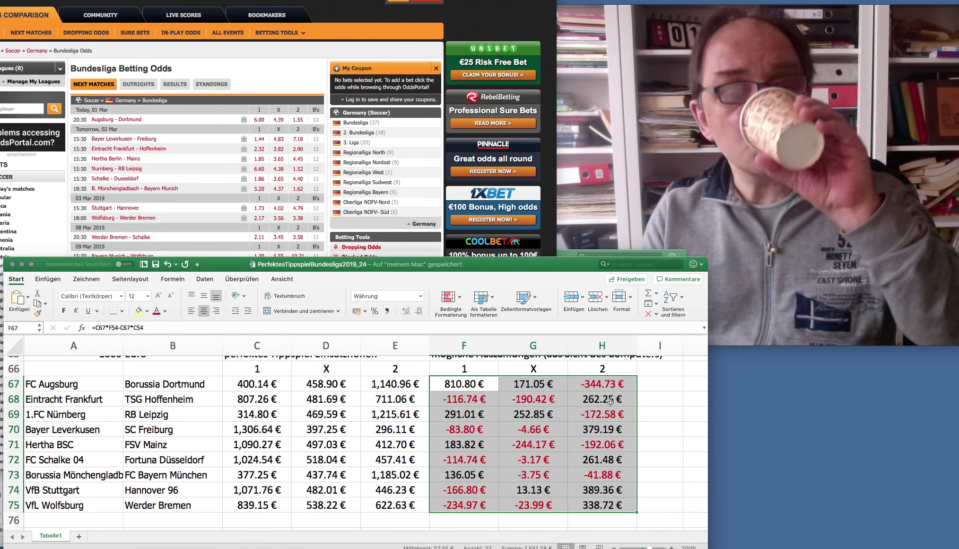
left_click_drag(460, 384, 503, 384)
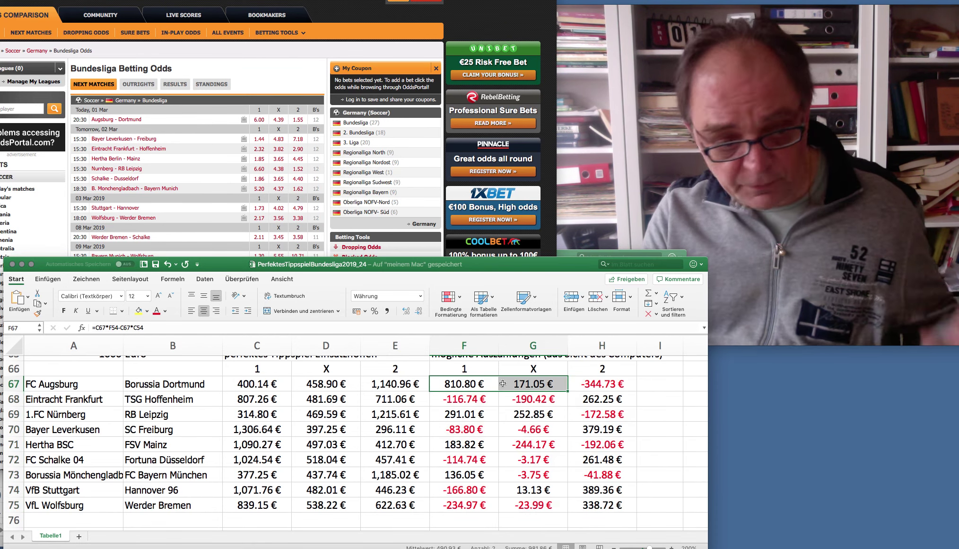
left_click(599, 382)
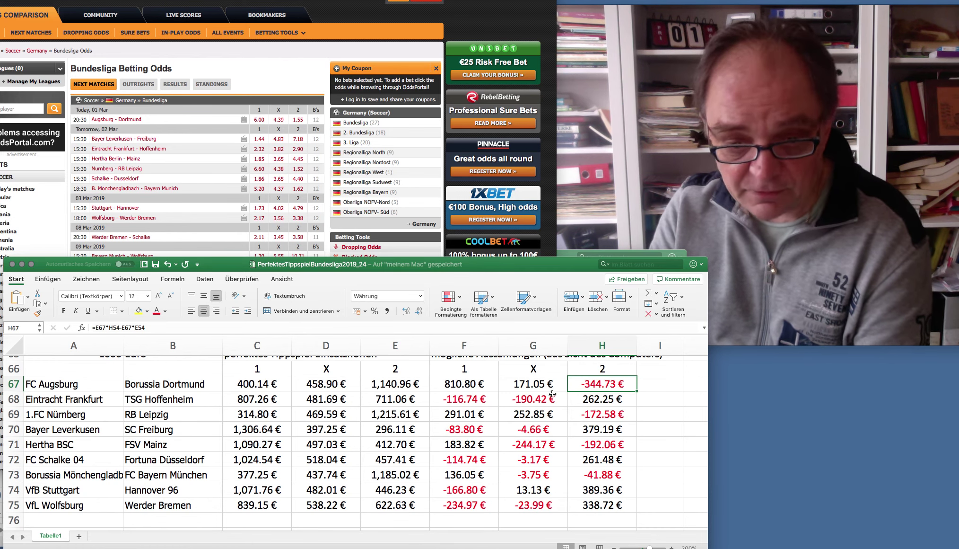
mouse_move(520, 385)
left_mouse_down()
mouse_move(470, 383)
mouse_move(525, 384)
mouse_move(484, 384)
left_mouse_up()
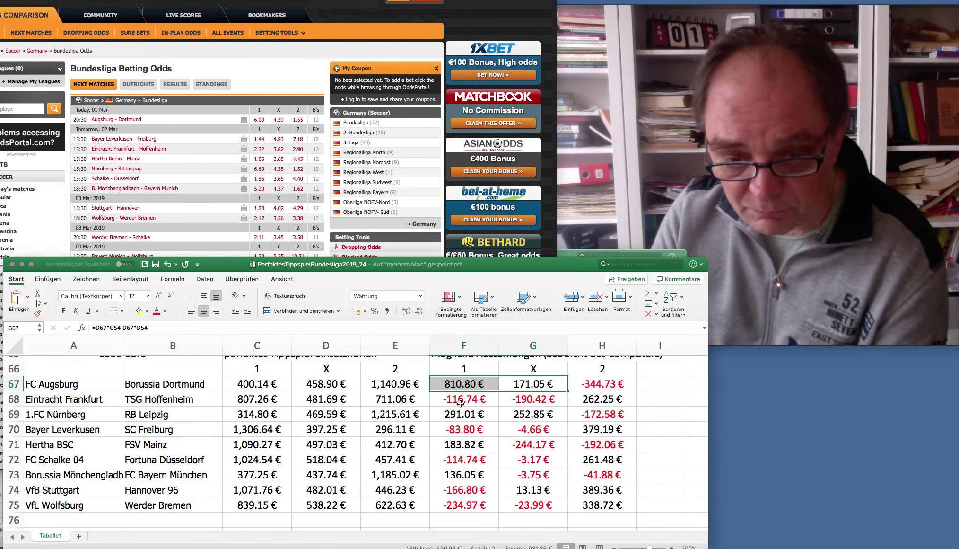
Step: Compare the possible payouts of Eintracht Frankfurt–TSG Hoffenheim in F68:H68 with those of 1.FC Nürnberg–RB Leipzig in F69:H69
left_click(595, 400)
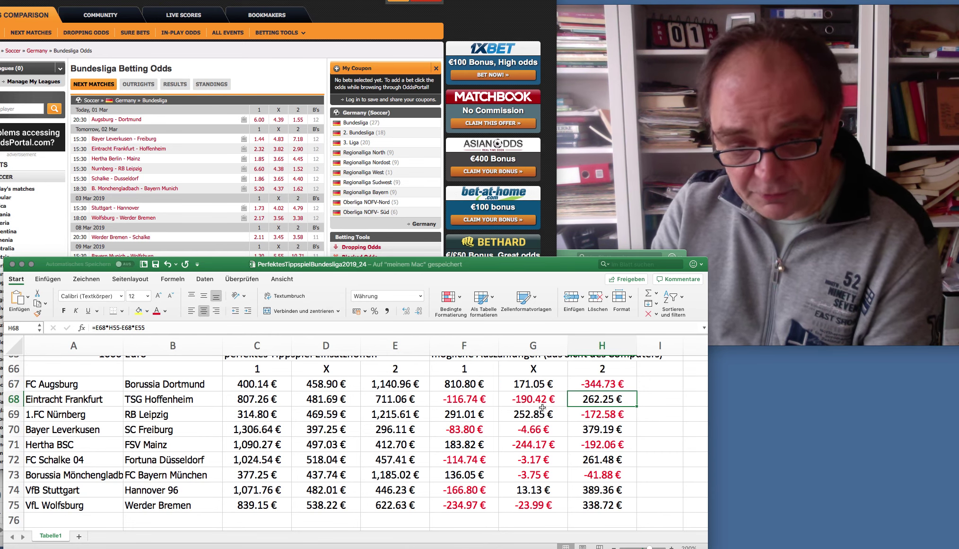
left_click_drag(445, 397, 597, 401)
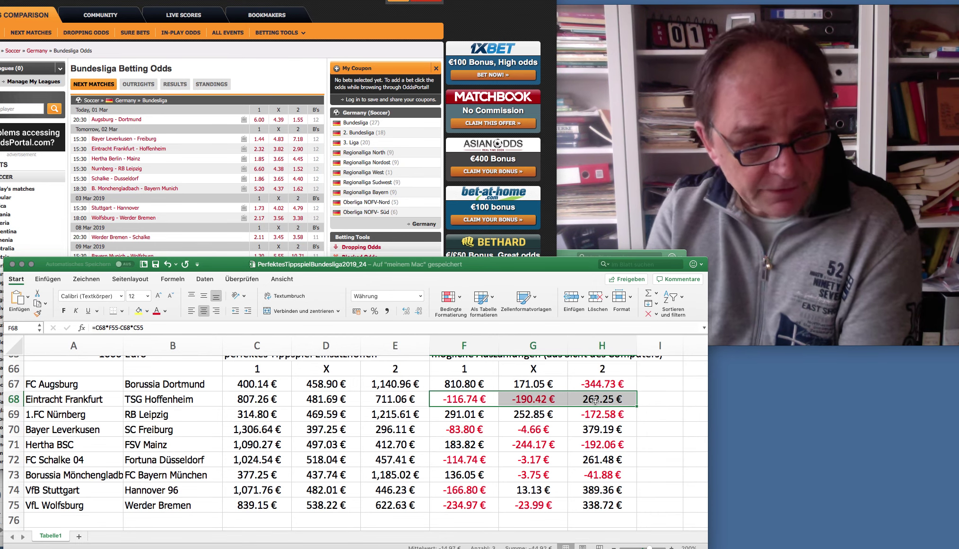
left_click(451, 414)
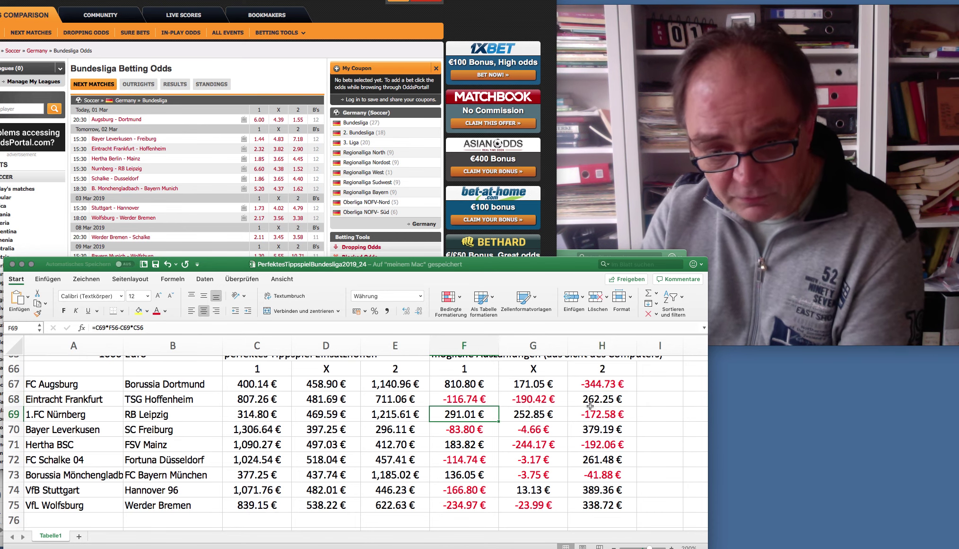
mouse_move(590, 401)
left_mouse_down()
mouse_move(475, 399)
mouse_move(534, 414)
mouse_move(601, 415)
left_mouse_up()
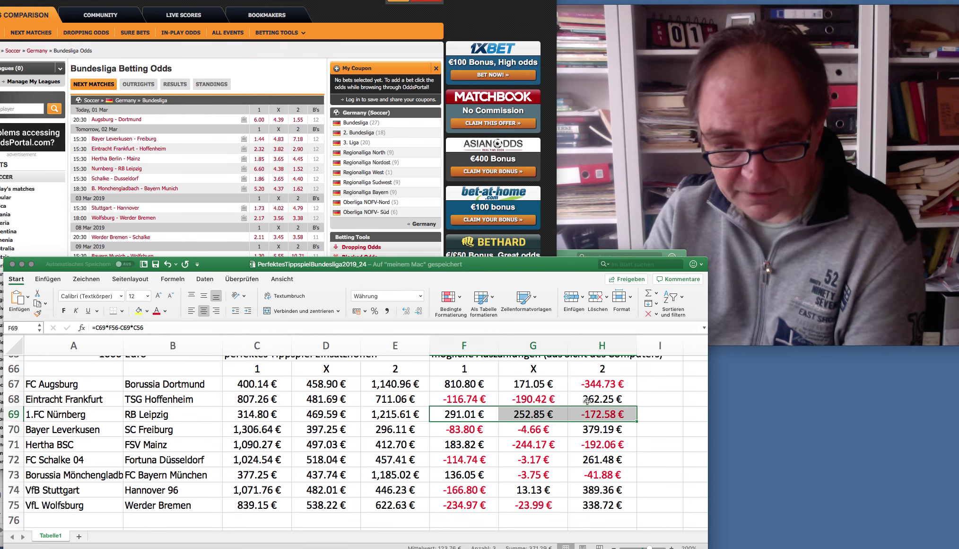
left_click(591, 398)
left_click_drag(465, 399, 598, 399)
Step: Inspect the Nürnberg–Leipzig payouts in F69:H69 and the Bayer Leverkusen–SC Freiburg payouts in F70:H70
left_click_drag(459, 414, 586, 414)
left_click_drag(460, 414, 594, 416)
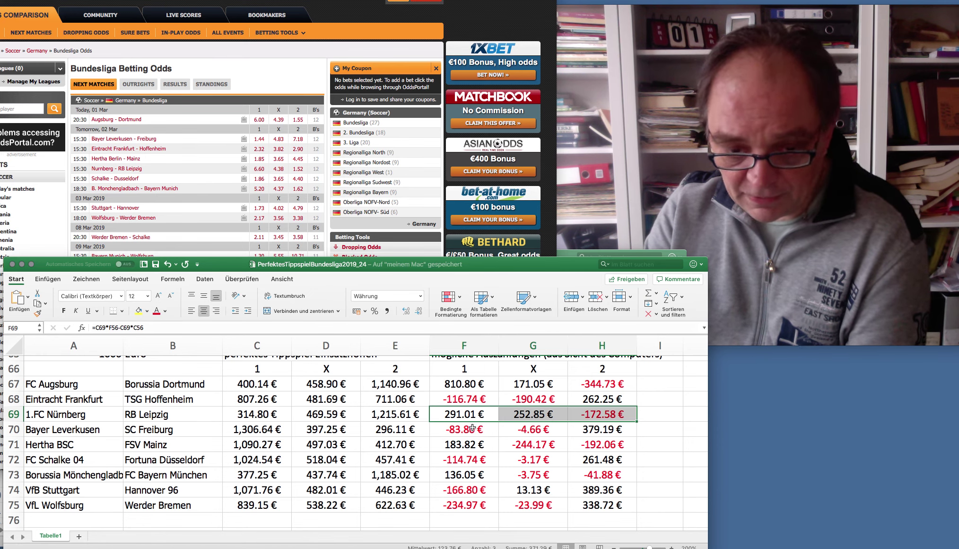
left_click(601, 417)
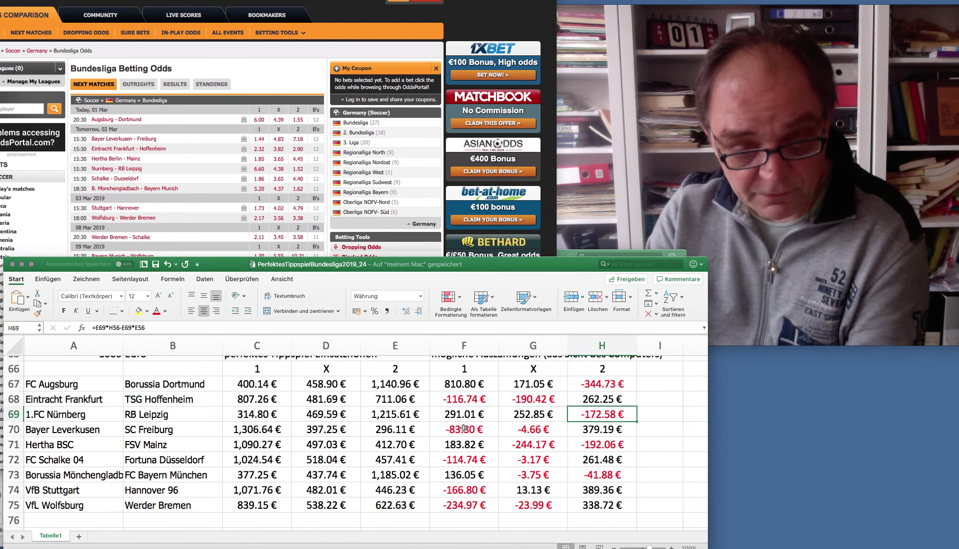
left_click_drag(464, 428, 588, 429)
left_click(598, 429)
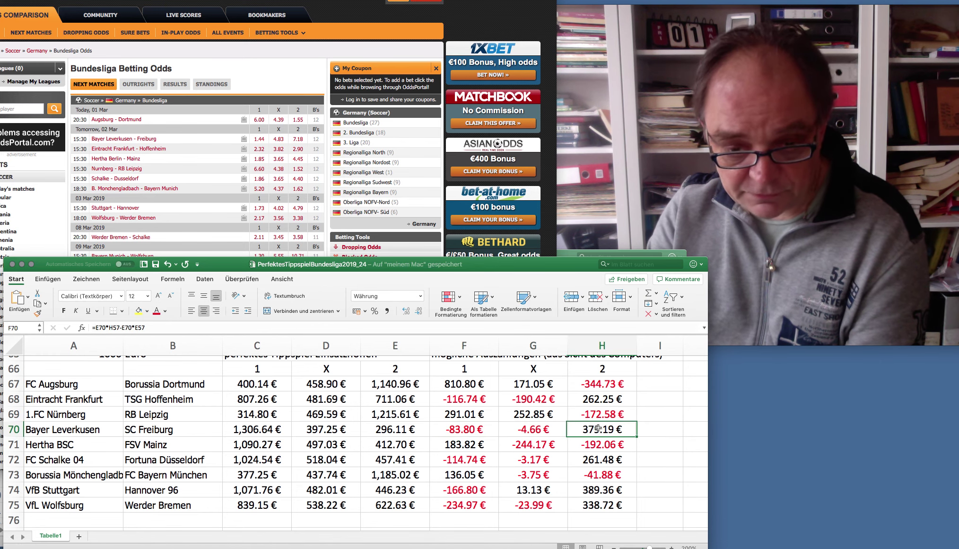
Step: Review the Bayer Leverkusen–SC Freiburg payouts in F70:H70 and the match's probabilities in row 45
left_click(453, 429)
left_click_drag(453, 429, 569, 430)
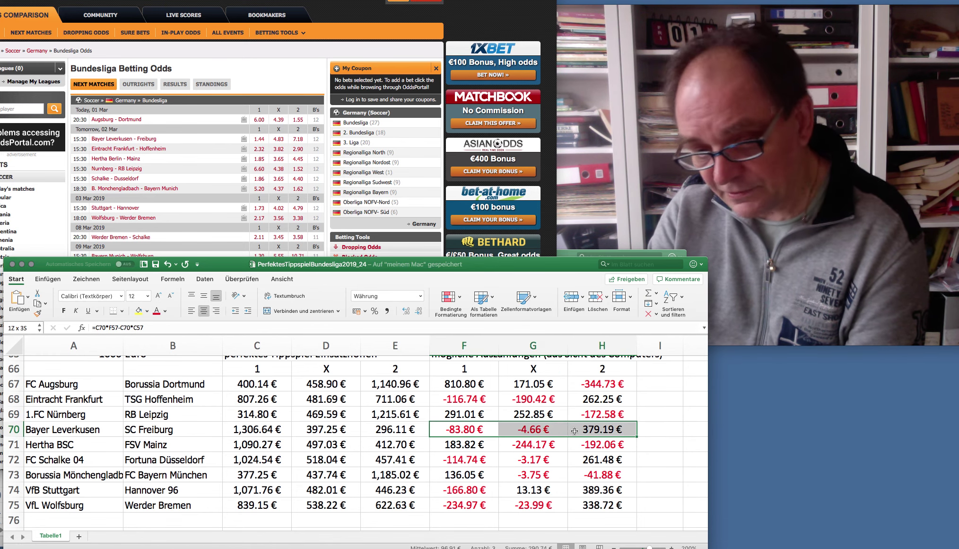
scroll(604, 429, "up", 8)
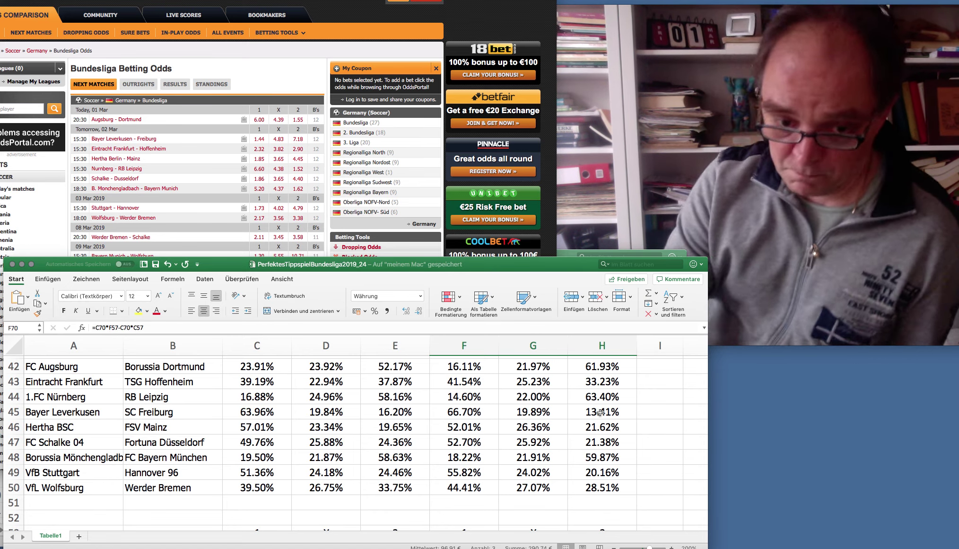
Step: Compare the Bayer Leverkusen–SC Freiburg away-win odds in E57 and H57
scroll(390, 415, "down", 5)
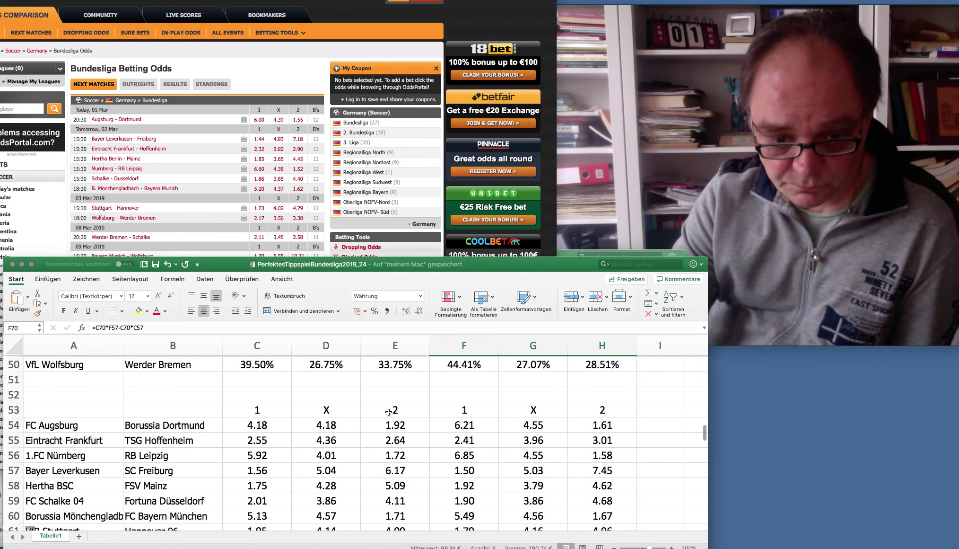
left_click(423, 472)
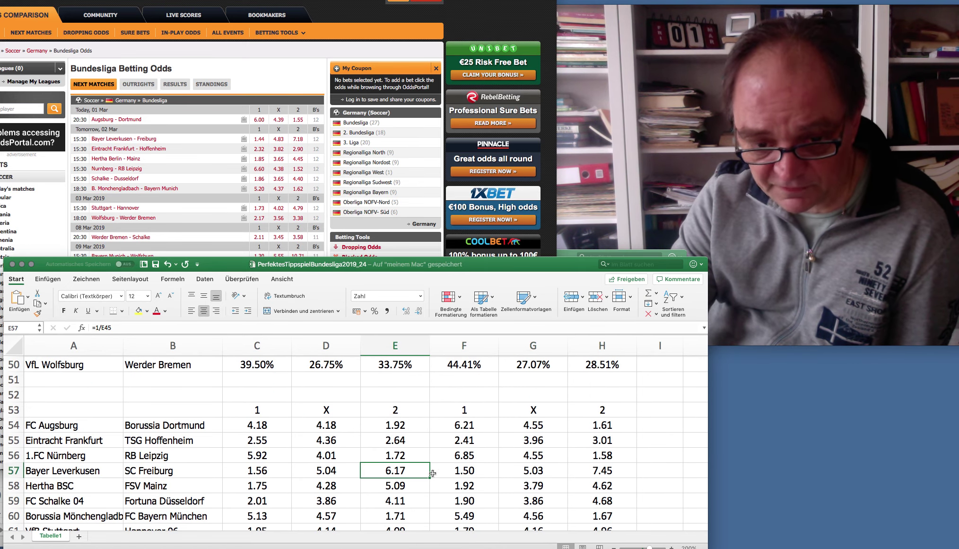
left_click(581, 469)
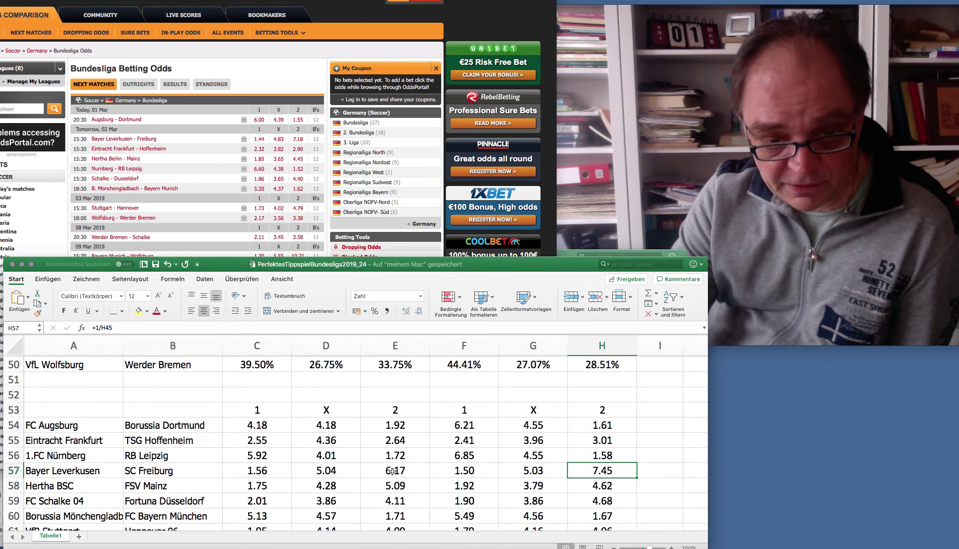
scroll(422, 470, "down", 3)
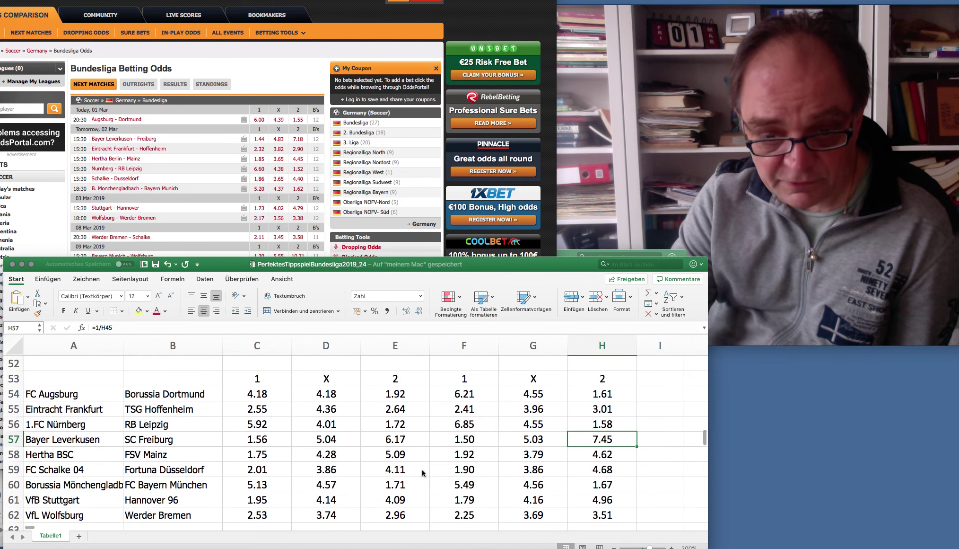
left_click(386, 425)
left_click(534, 425)
key("Right")
left_click(402, 423)
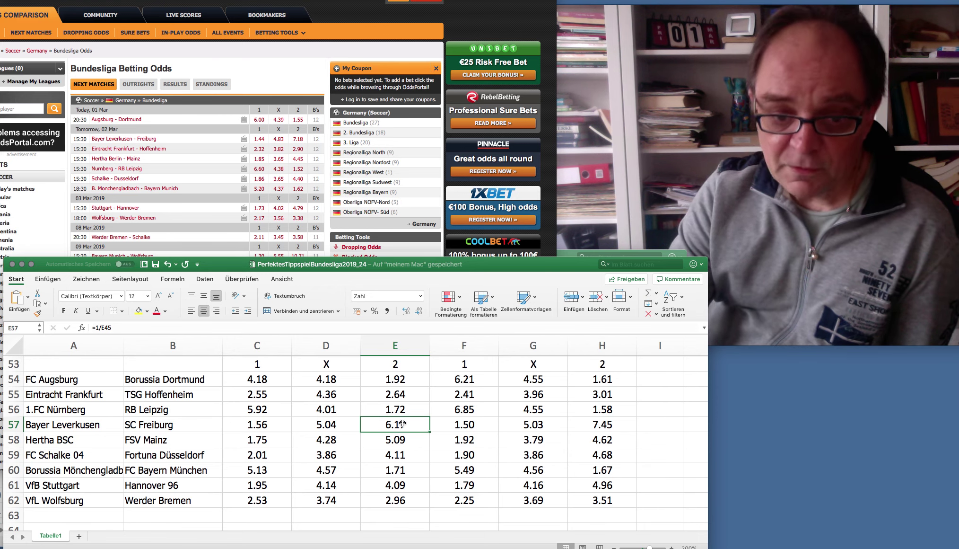
left_click(607, 424)
Step: Check the away and home payouts for Leverkusen–Freiburg in H70 and F70, and look back at the probability table in rows 44–50
scroll(577, 448, "down", 10)
scroll(576, 450, "down", 2)
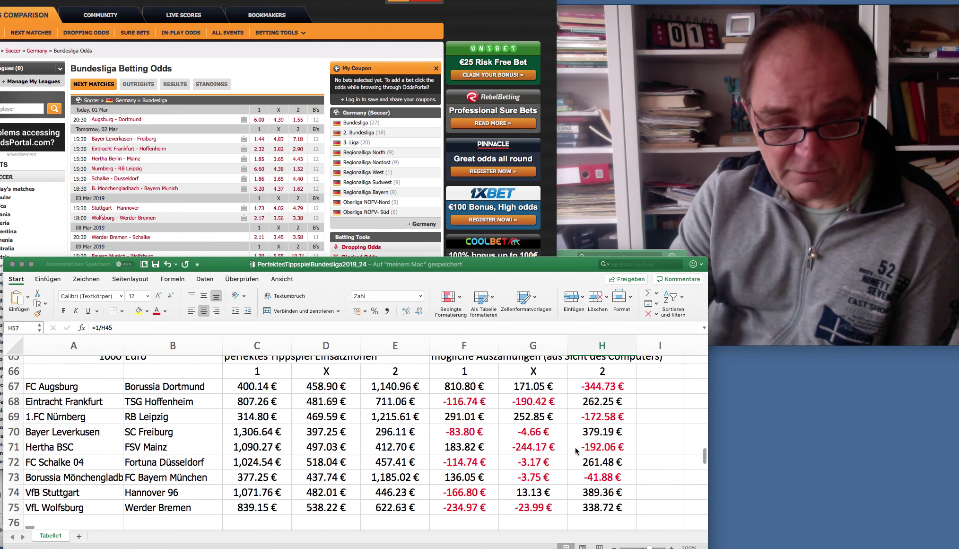
left_click(587, 433)
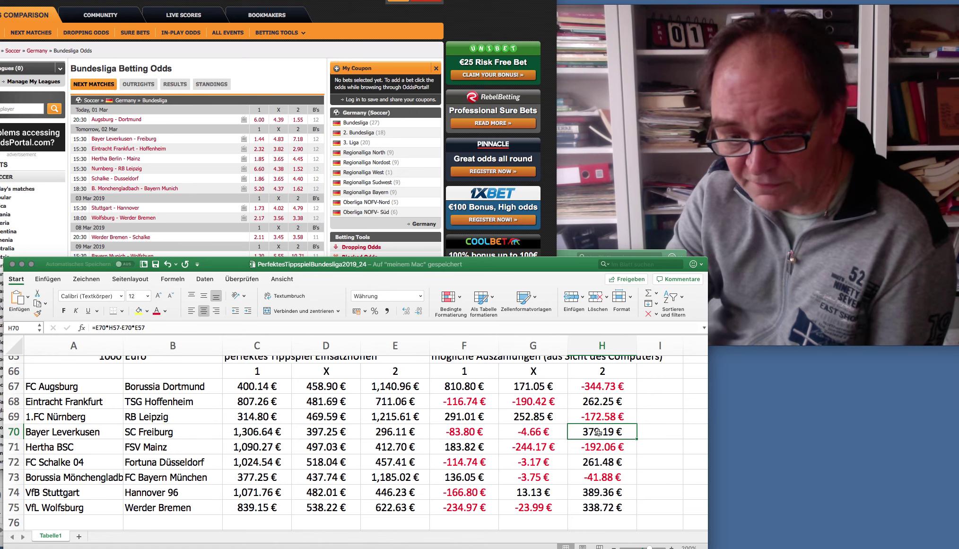
left_click(461, 433)
scroll(463, 434, "up", 3)
scroll(462, 434, "up", 8)
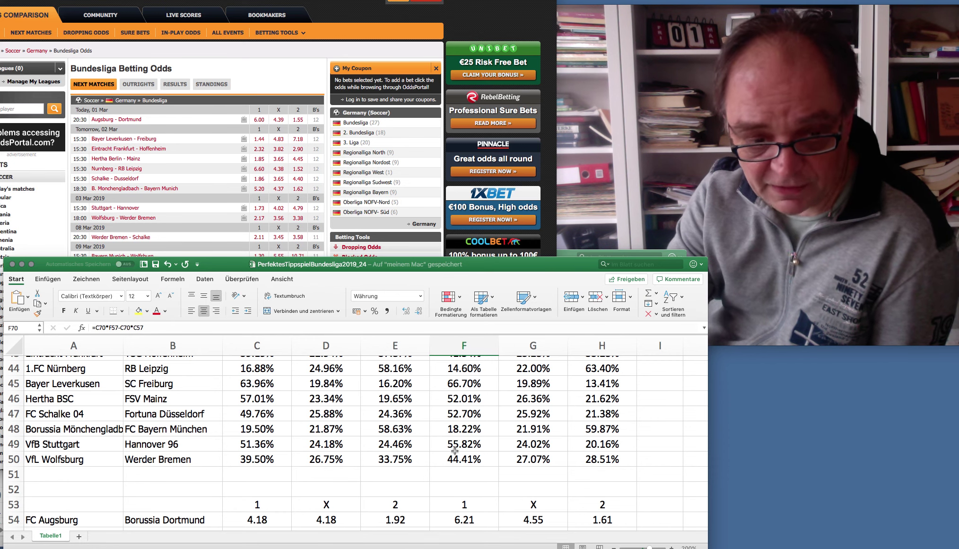
Step: Go through the Leverkusen–Freiburg payouts for 1, X and 2 one by one in F70:H70
scroll(455, 450, "down", 10)
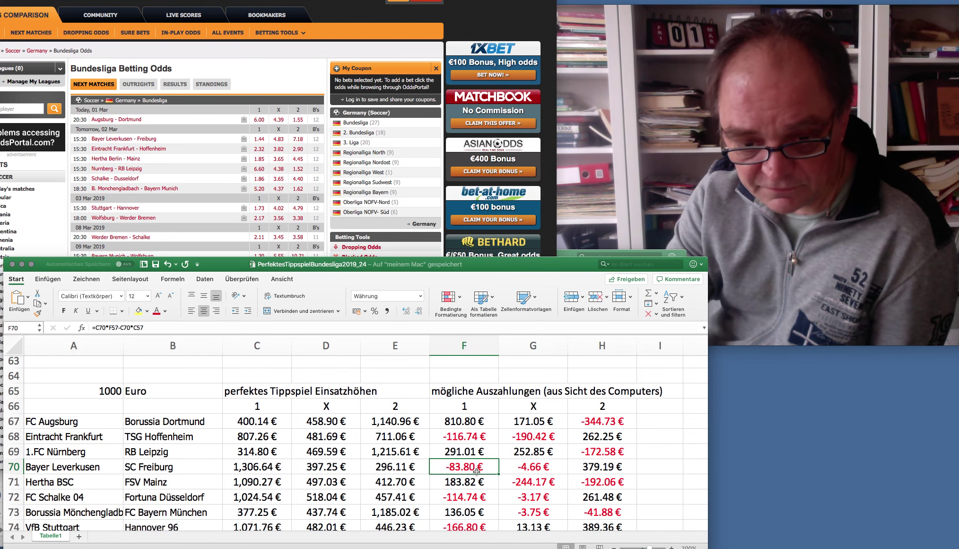
left_click(611, 466)
key("Left")
key("Left")
key("Right")
key("Right")
left_click(468, 467)
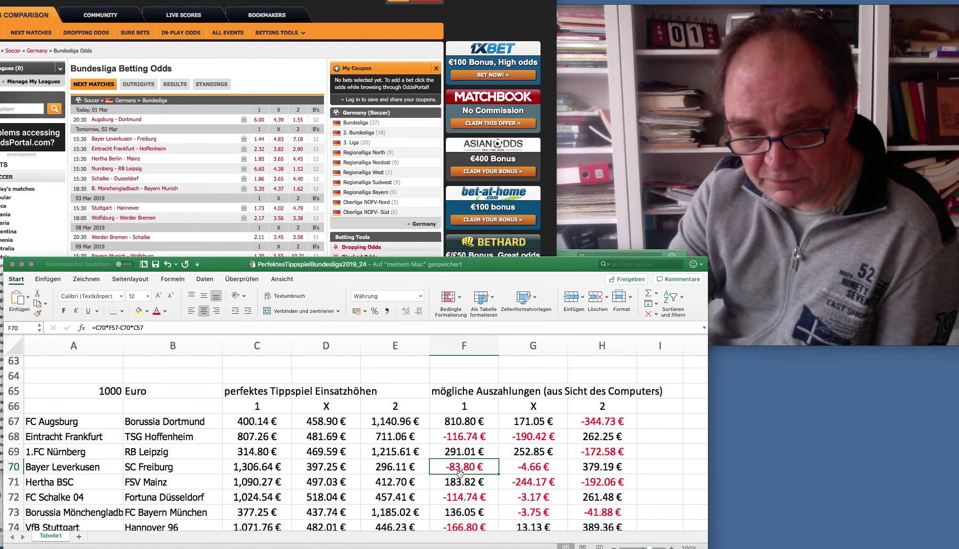
Step: Compare the Leverkusen–Freiburg home and away payouts in F70 and H70 with the probabilities in F45:H45
left_click(603, 468)
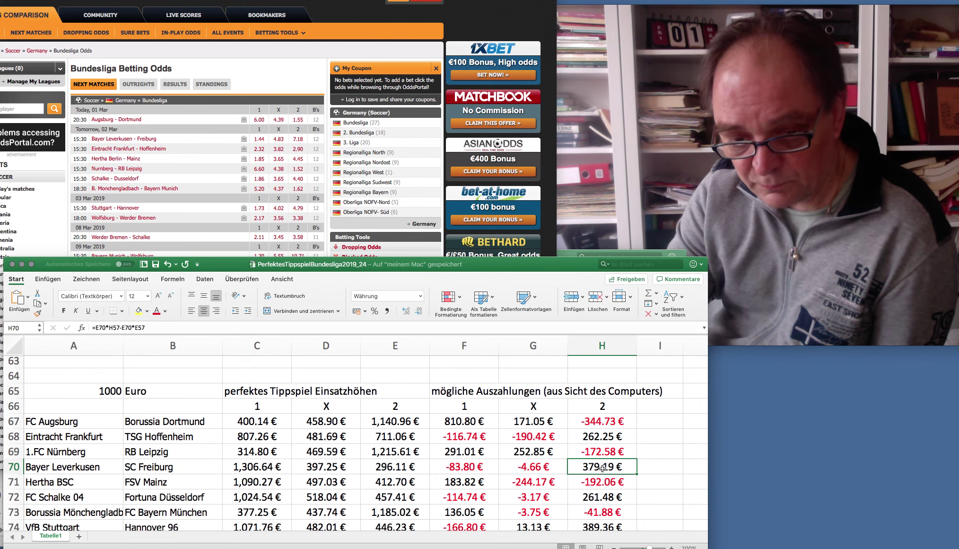
left_click(456, 467)
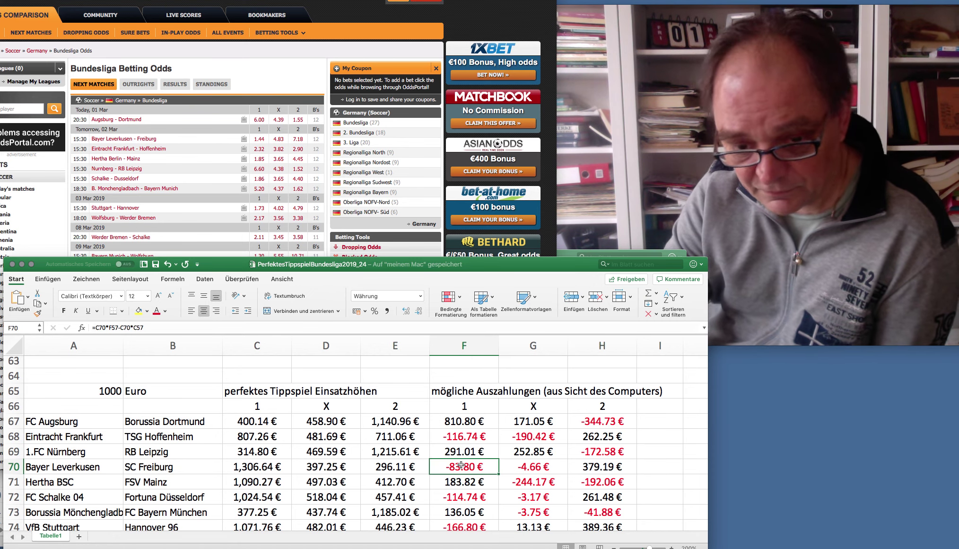
left_click(596, 469)
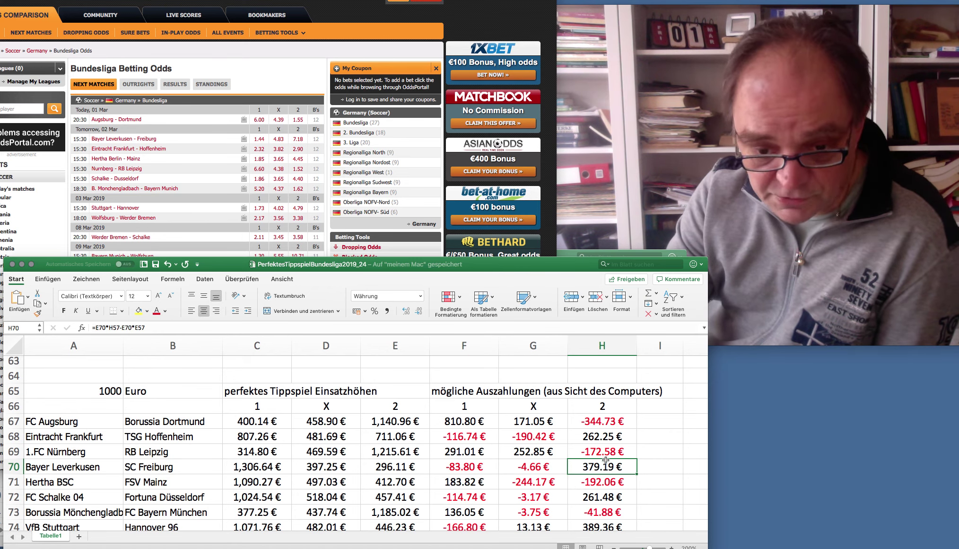
mouse_move(603, 466)
left_mouse_down()
mouse_move(454, 466)
mouse_move(473, 466)
left_mouse_up()
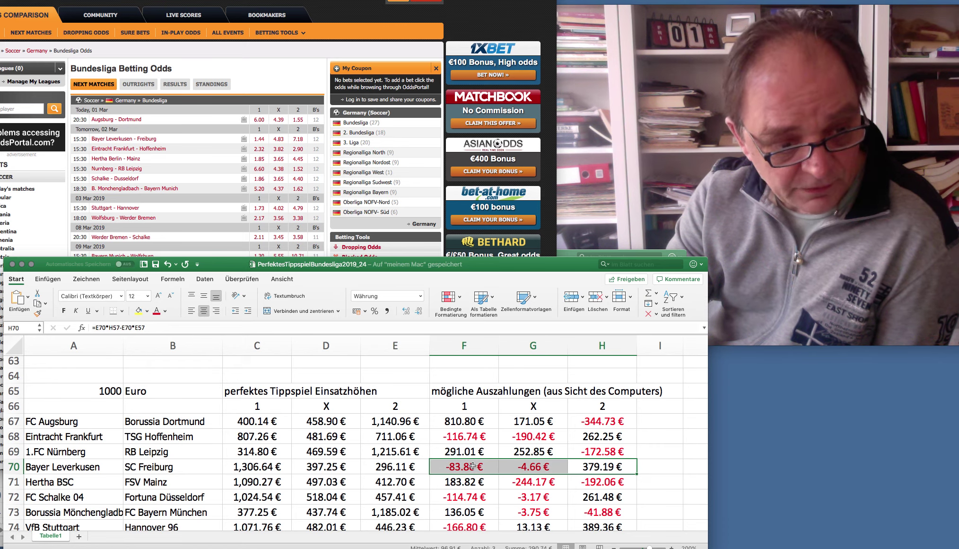
scroll(473, 467, "up", 8)
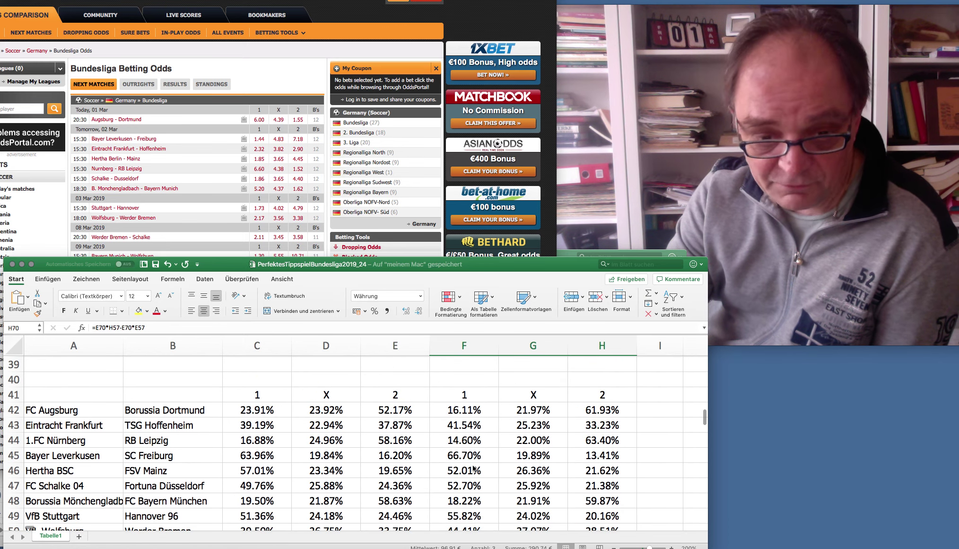
left_click_drag(458, 456, 593, 458)
Step: Inspect the possible payouts of Schalke–Düsseldorf in F72:H72 and of Hertha BSC–FSV Mainz in F71:H71
scroll(593, 458, "down", 1)
scroll(594, 458, "down", 8)
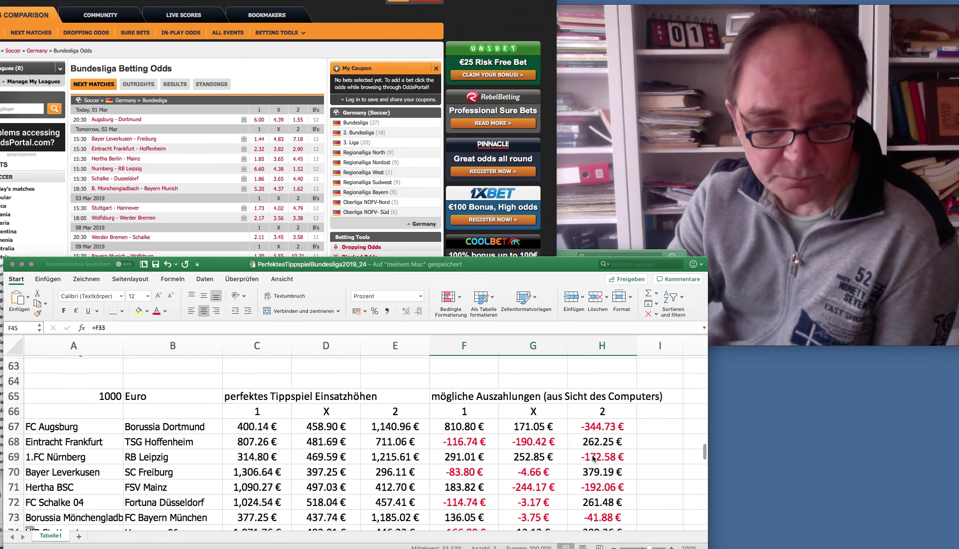
scroll(592, 457, "down", 3)
scroll(591, 457, "up", 2)
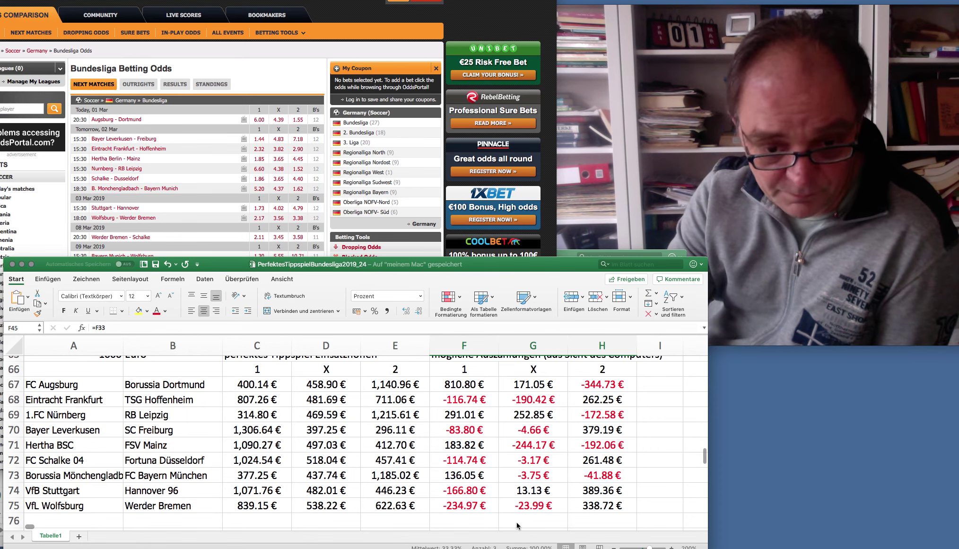
left_click_drag(458, 461, 584, 464)
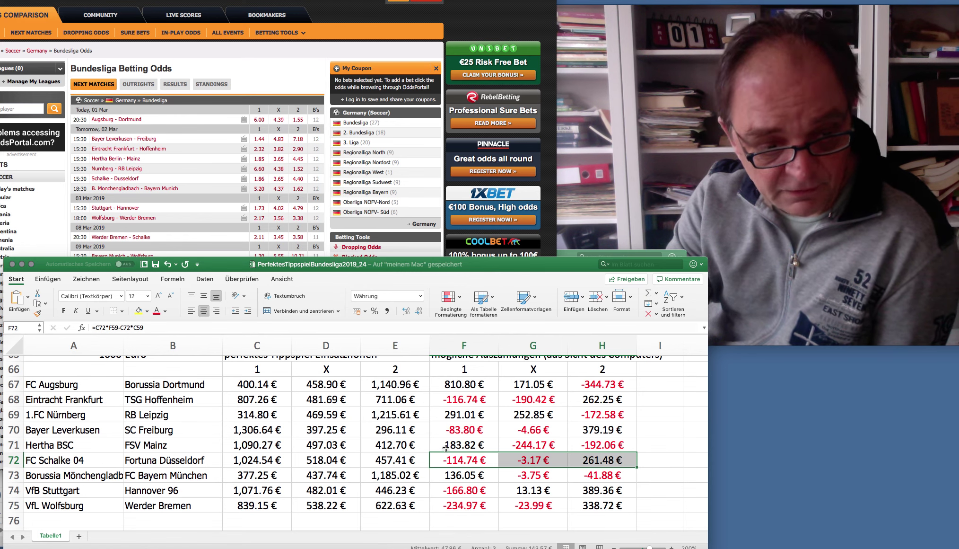
left_click_drag(446, 448, 622, 448)
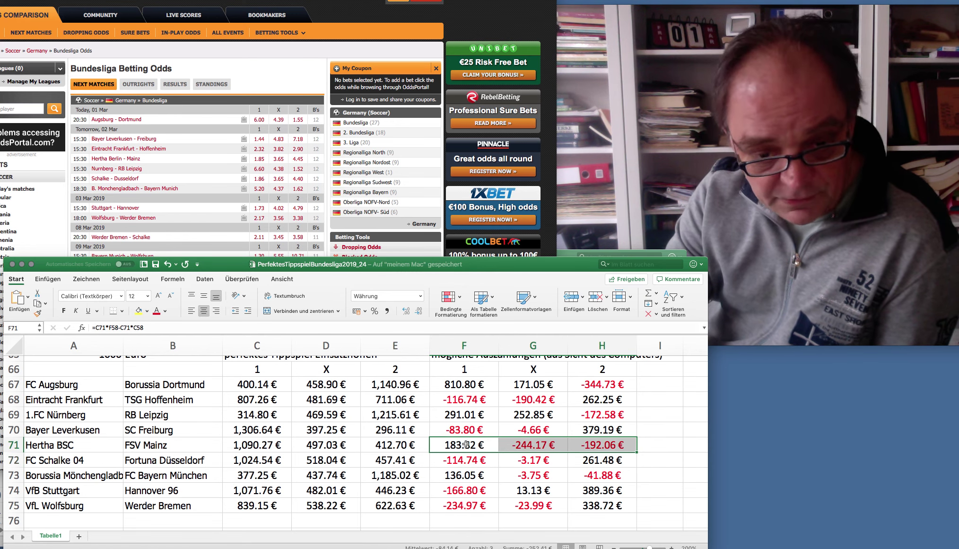
left_click_drag(529, 445, 605, 447)
left_click_drag(463, 449, 597, 447)
Step: Check Hertha's home-win probability in C46, and inspect the home payout in F71 and the draw and away payouts in G71:H71
scroll(453, 445, "up", 10)
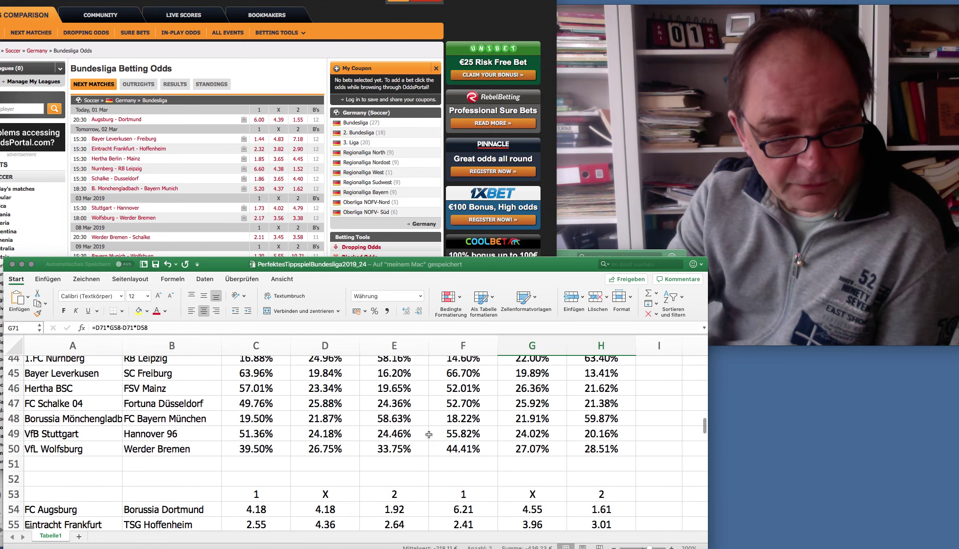
left_click(256, 387)
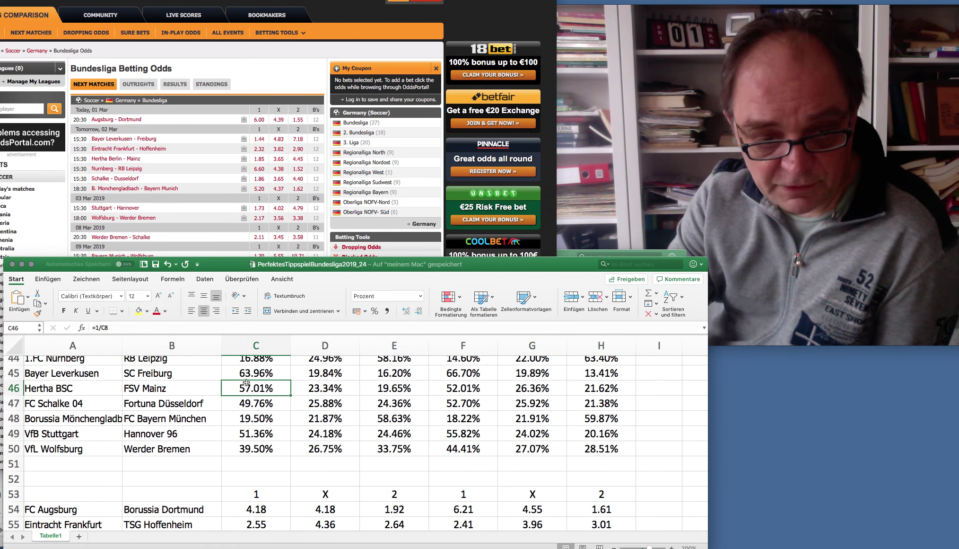
scroll(465, 413, "down", 10)
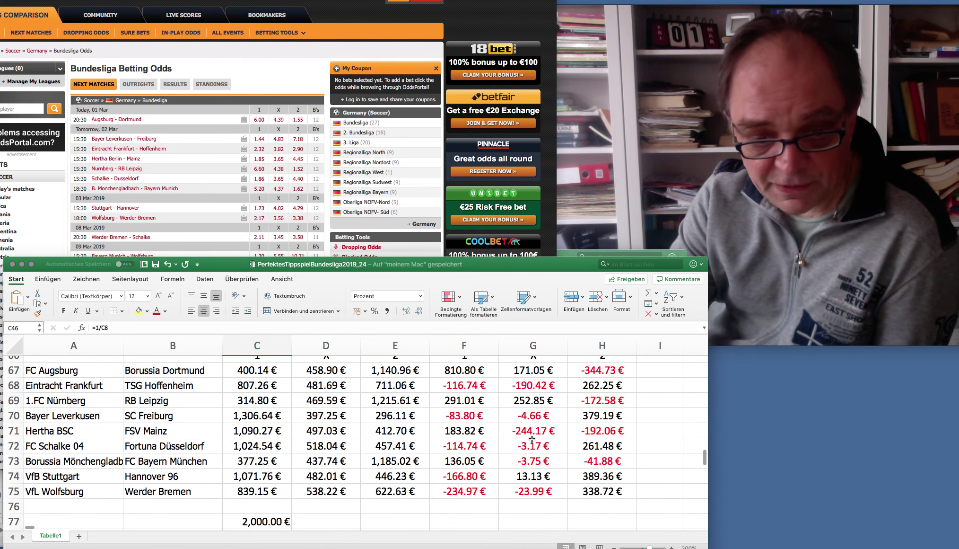
left_click(452, 432)
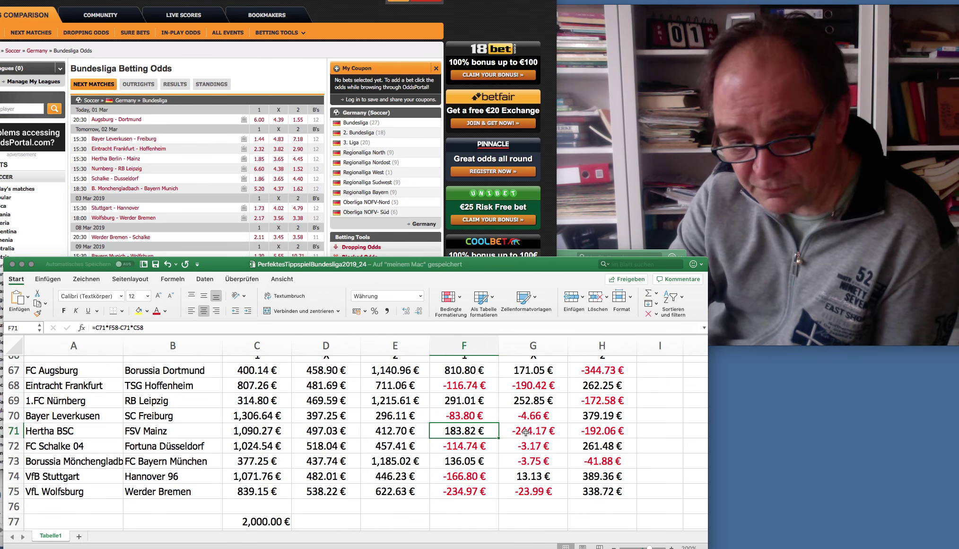
left_click_drag(529, 431, 579, 434)
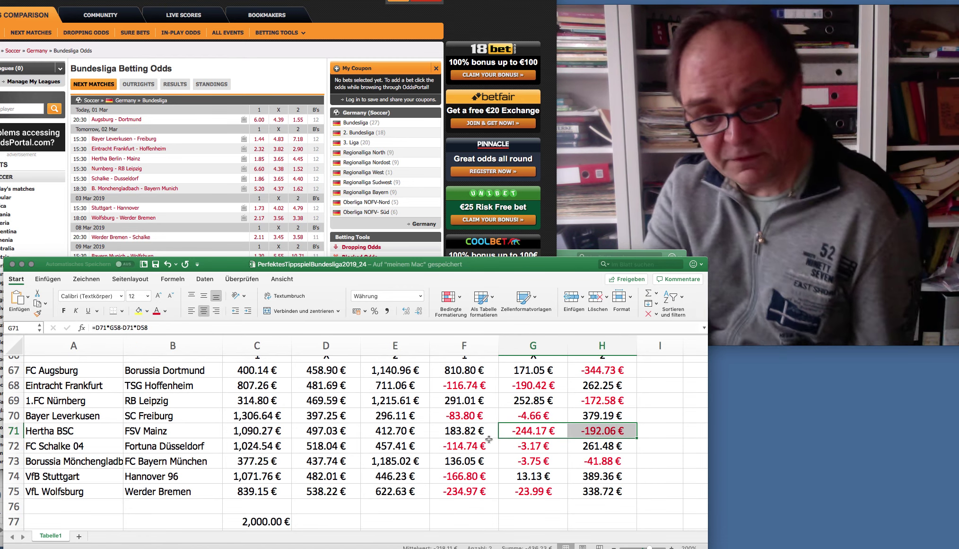
Step: Compare the Hertha–Mainz home-win payout in F71 with the draw and away payouts in G71:H71
left_click(446, 429)
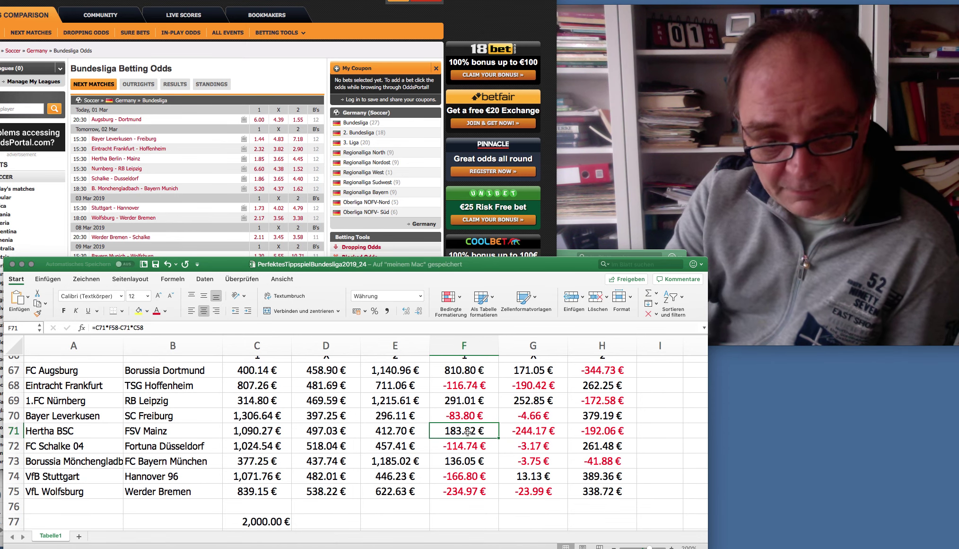
left_click(532, 431)
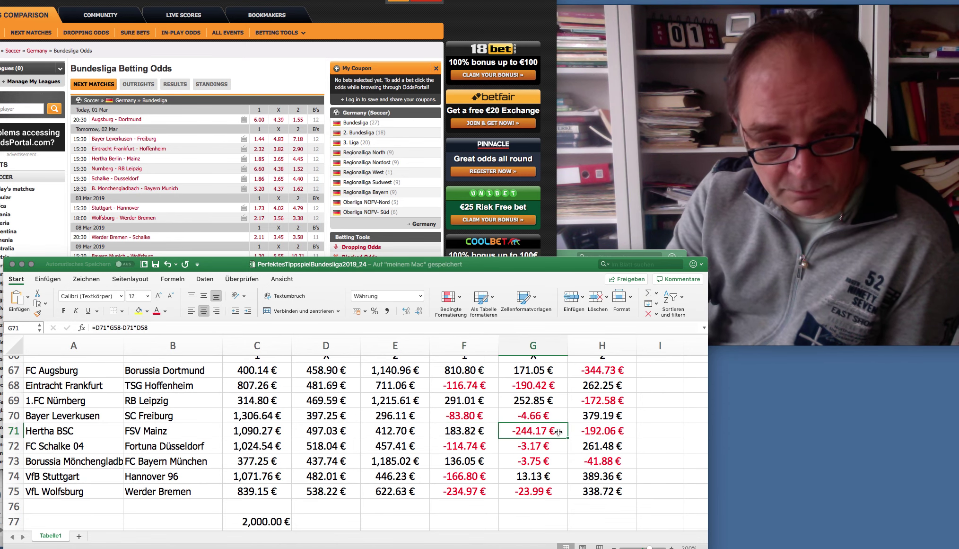
left_click(593, 430, "shift")
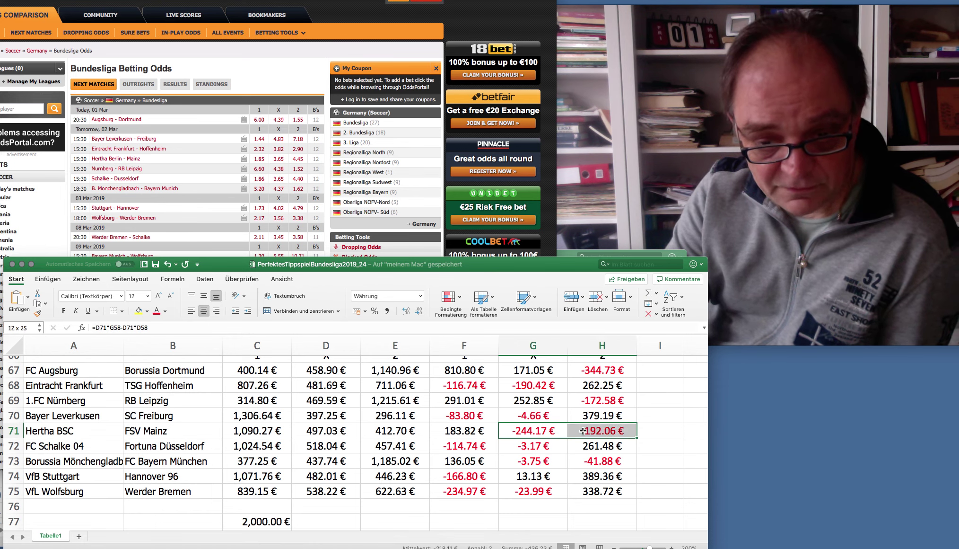
left_click(450, 430)
Step: Compare the Schalke–Düsseldorf payouts for 1, X and 2 in F72:H72 with the Hertha home-win payout in F71
left_click(460, 445)
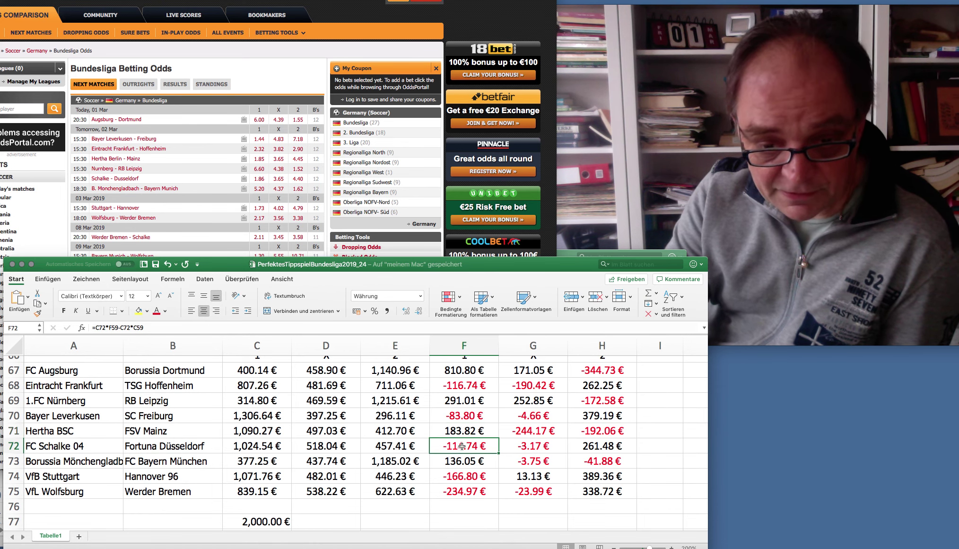
left_click(607, 444)
key("Up")
key("Left")
key("Left")
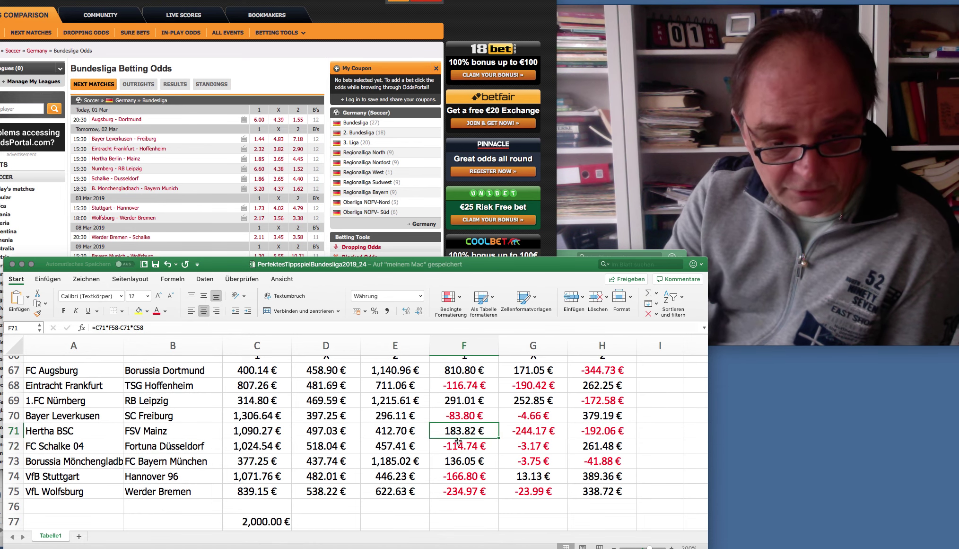
left_click(456, 447)
left_click(509, 446)
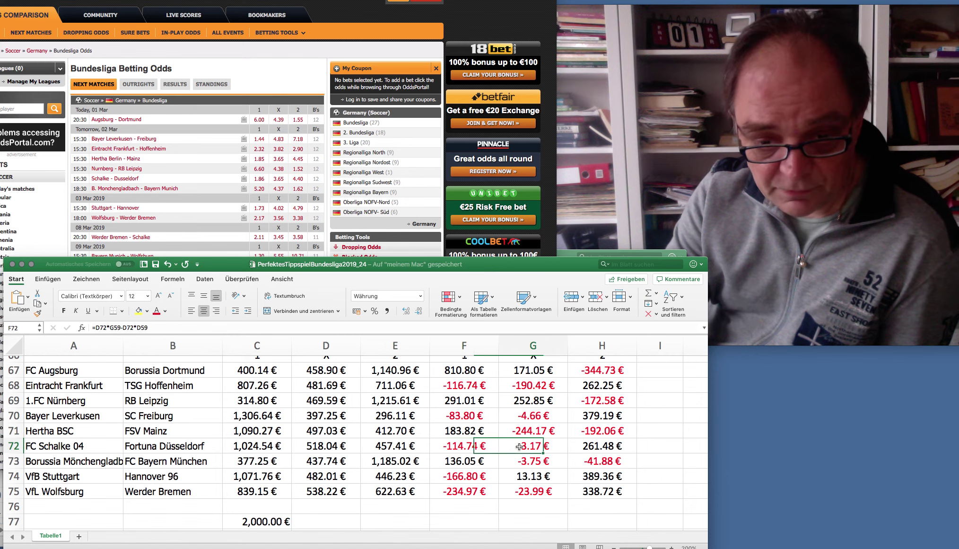
left_click(604, 446)
left_click(463, 433)
left_click(462, 446)
left_click(520, 446)
left_click(598, 446)
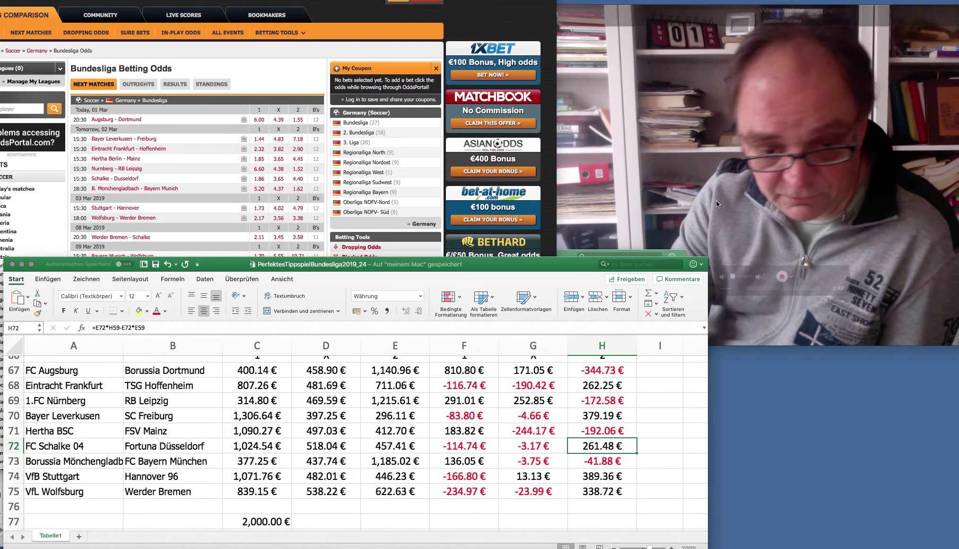
Step: Inspect the Borussia Mönchengladbach–FC Bayern München payouts in F73:H73
scroll(451, 463, "up", 1)
scroll(451, 462, "down", 1)
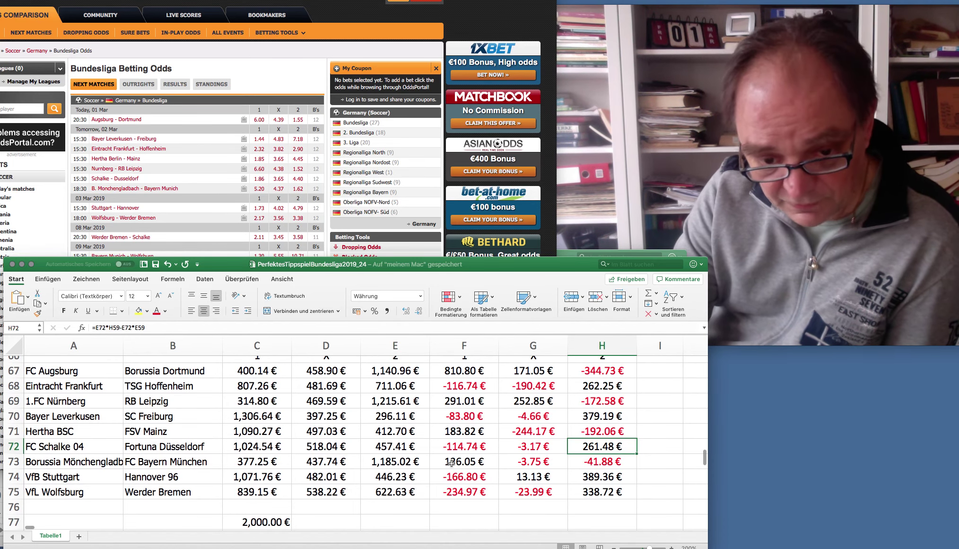
left_click_drag(455, 462, 595, 461)
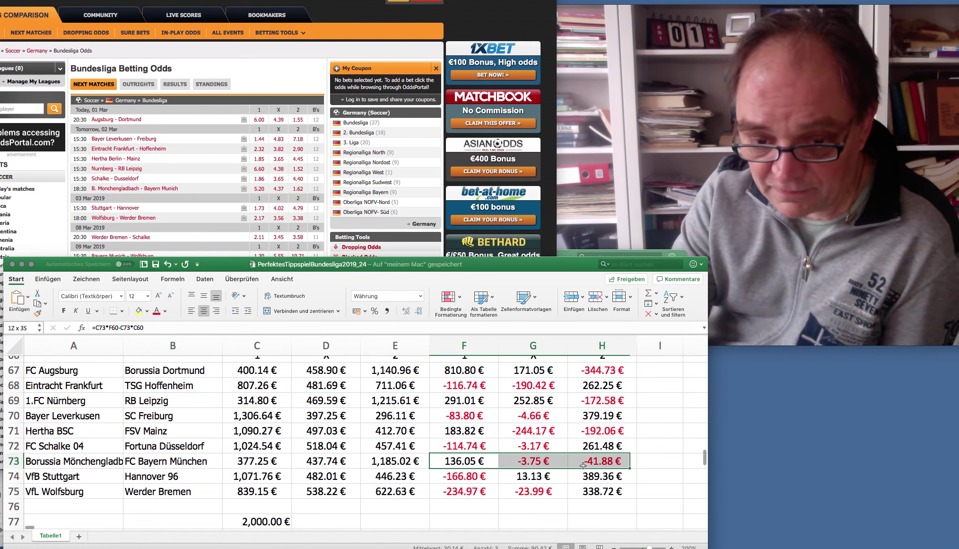
Step: Compare the Schalke–Düsseldorf away-win payout in H72 with the home-win payout in F72
scroll(594, 460, "up", 2)
left_click(594, 458)
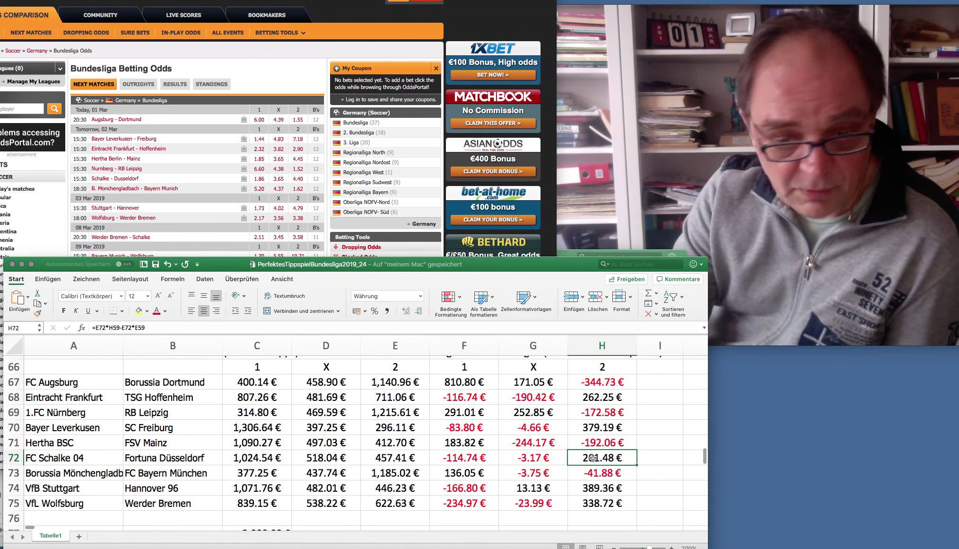
scroll(602, 457, "up", 1)
scroll(439, 471, "up", 1)
key("Left")
key("Left")
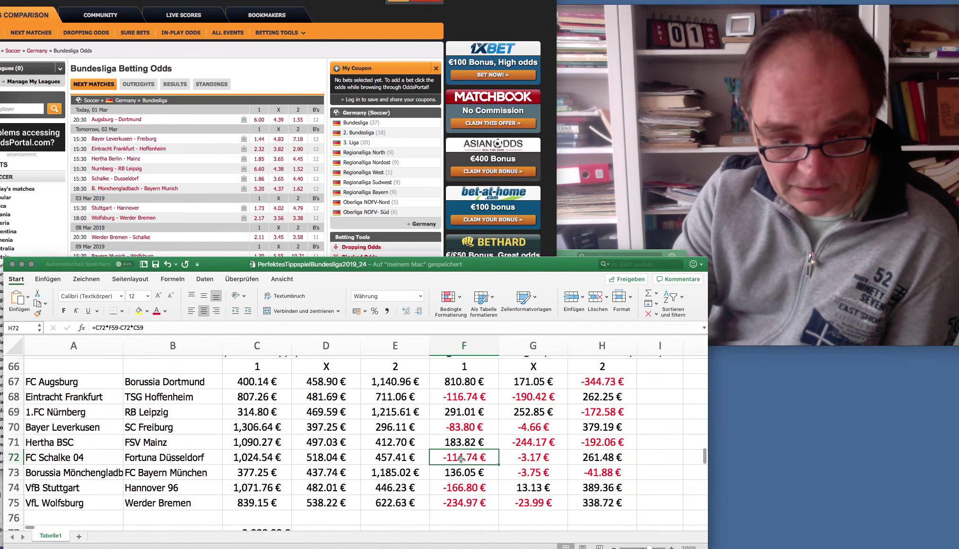
scroll(468, 460, "up", 1)
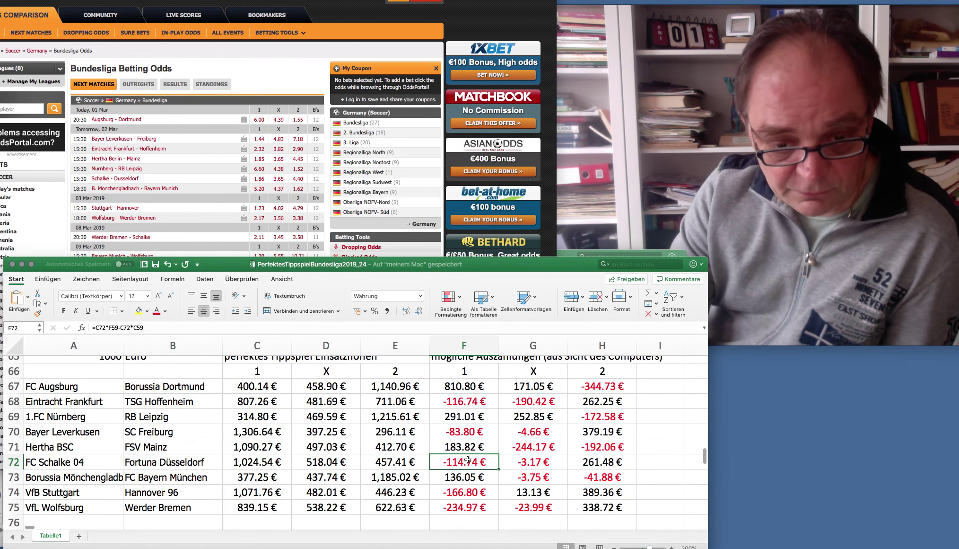
left_click(612, 463)
Step: Compare the Borussia Mönchengladbach–FC Bayern München home payout in F73 with the away payout in H73, and review all three payouts in F73:H73
left_click(458, 477)
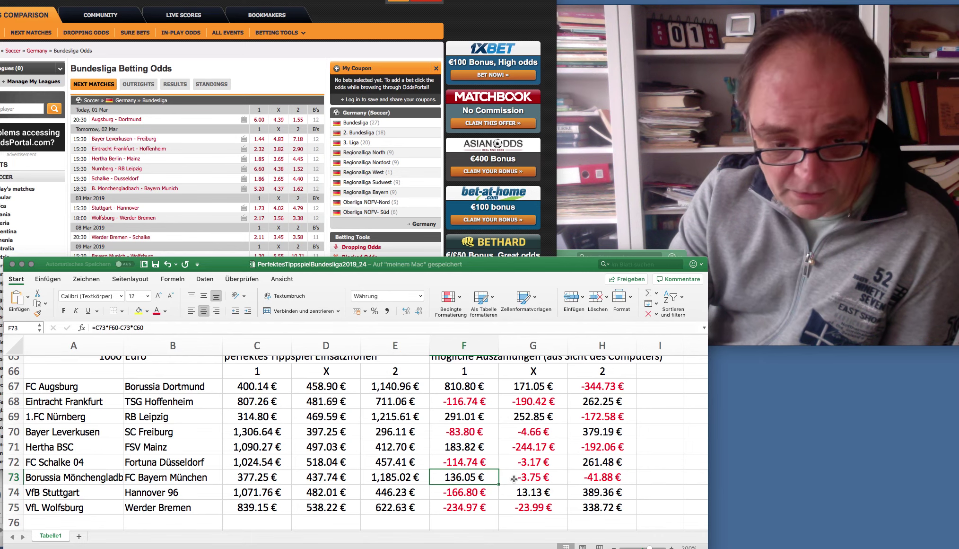
left_click(597, 477)
left_click_drag(470, 477, 591, 478)
scroll(591, 477, "up", 1)
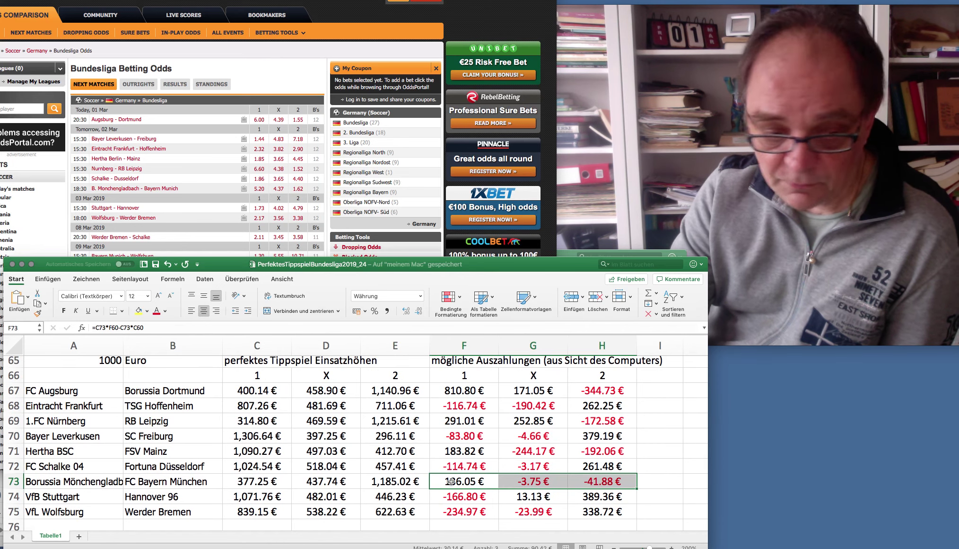
scroll(450, 481, "down", 3)
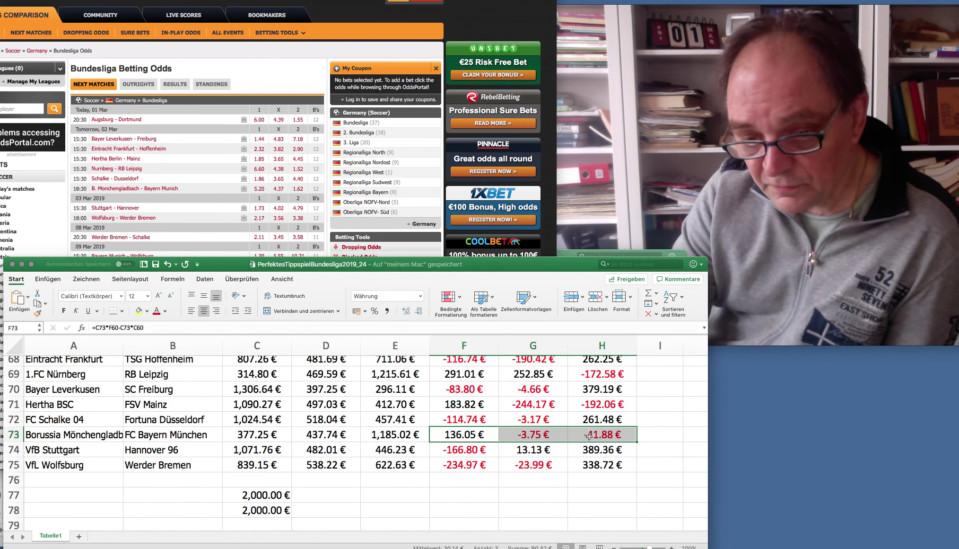
left_click(451, 435)
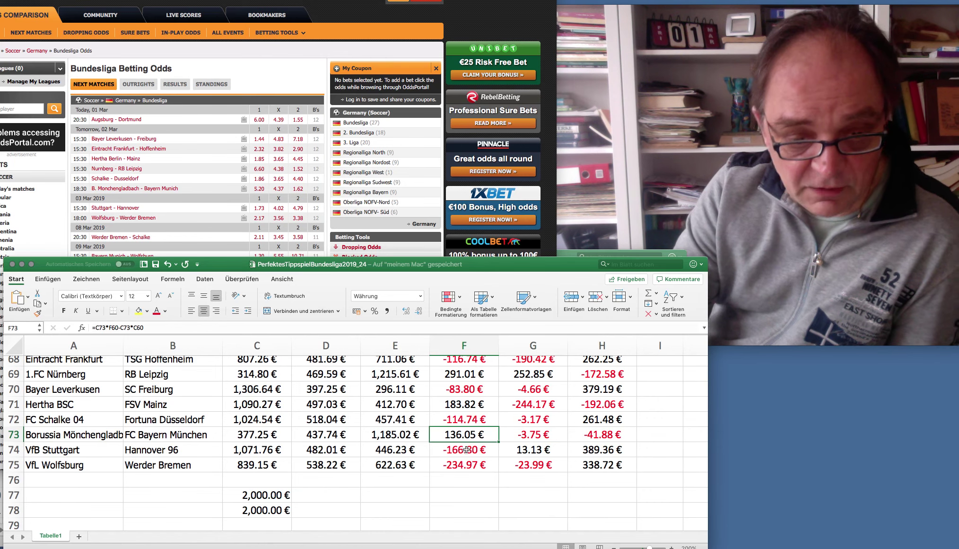
left_click(600, 436)
left_click_drag(450, 436, 587, 436)
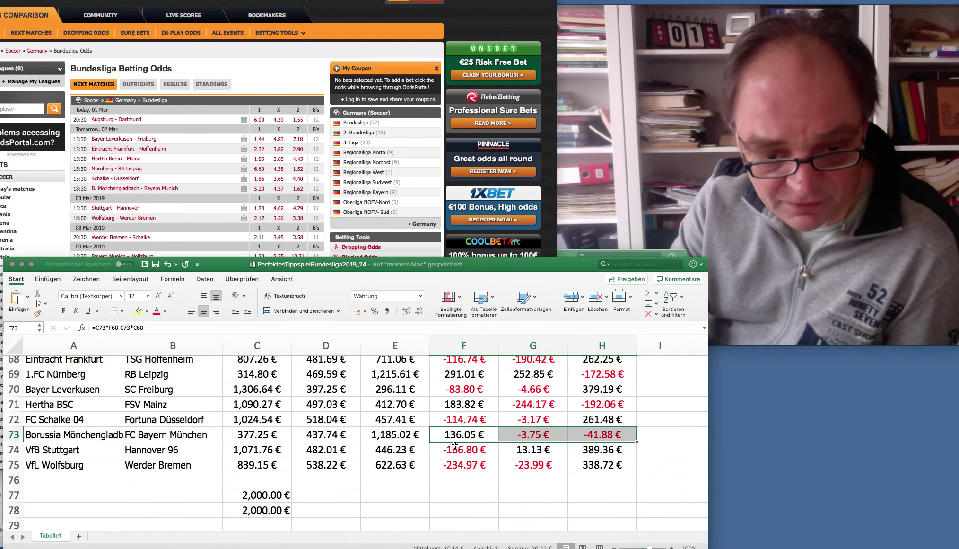
Step: Compare the VfB Stuttgart–Hannover 96 payouts in F74:H74 with those of Mönchengladbach–Bayern in F73:H73, including Stuttgart's draw and away payouts in G74:H74
left_click_drag(455, 450, 602, 449)
left_click_drag(460, 436, 584, 439)
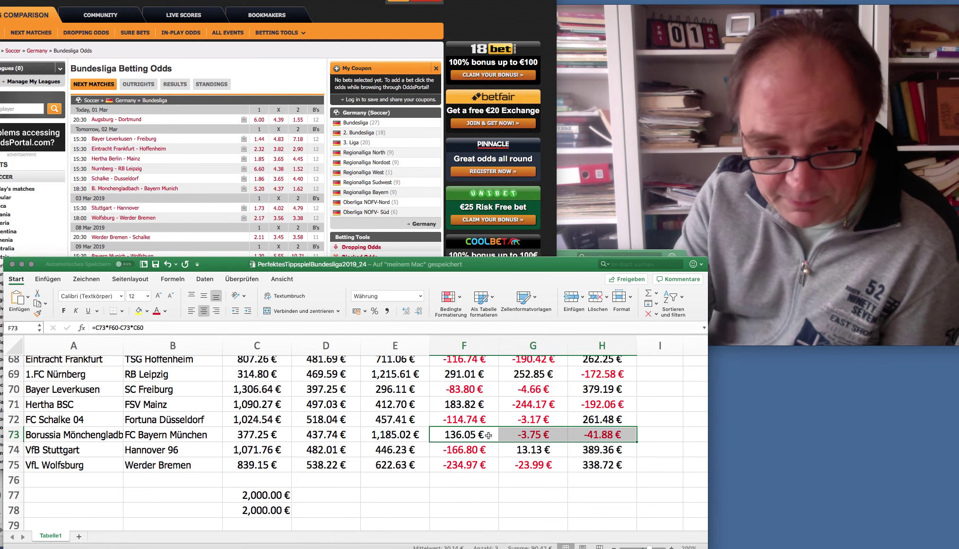
left_click_drag(455, 449, 589, 452)
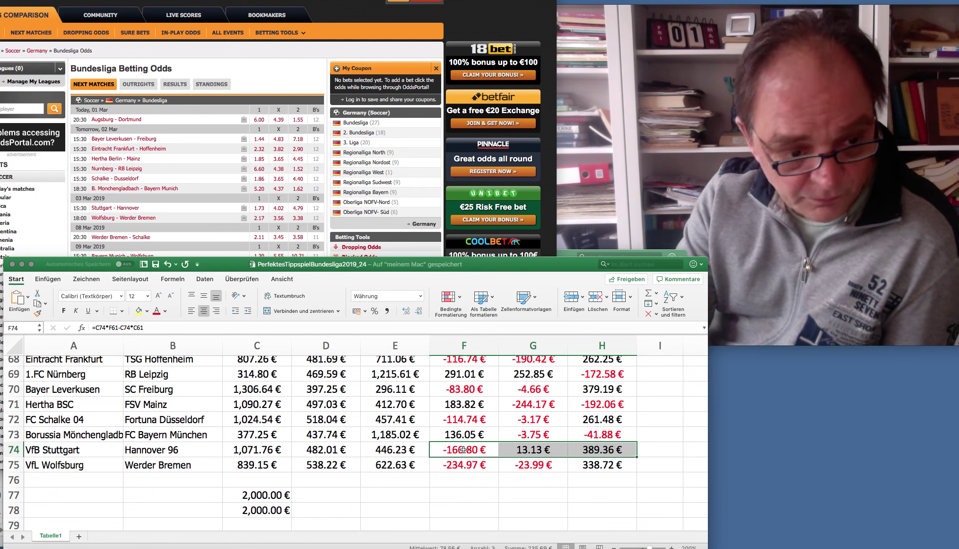
left_click_drag(533, 450, 600, 449)
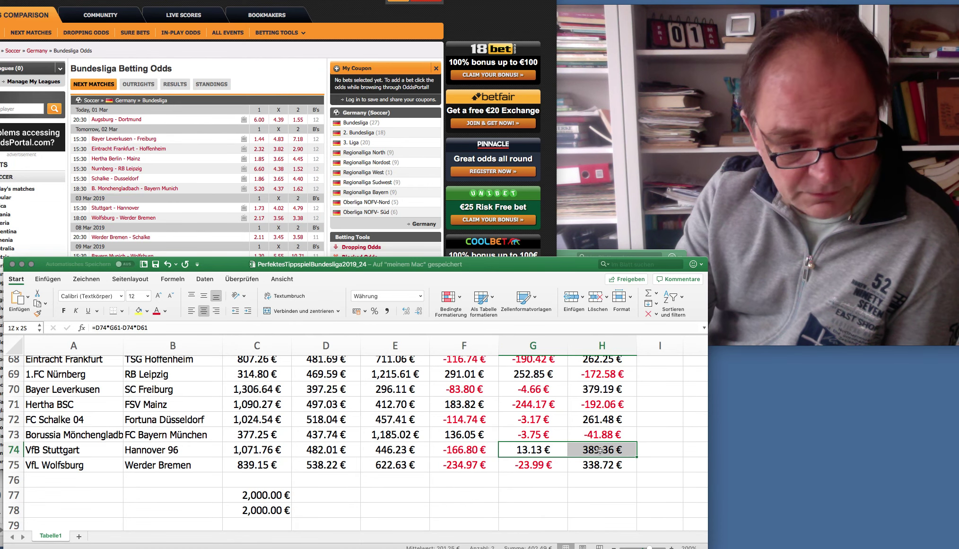
left_click(466, 449)
left_click_drag(466, 450, 587, 449)
left_click_drag(468, 451, 586, 448)
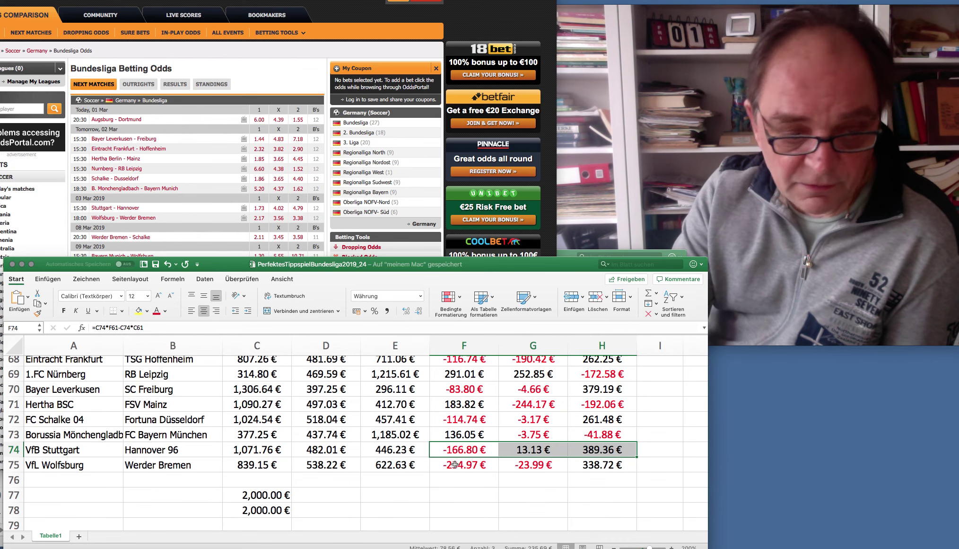
Step: Compare the VfL Wolfsburg–Werder Bremen payouts in F75:H75 with the Stuttgart–Hannover payouts in F74:H74
left_click_drag(457, 465, 589, 465)
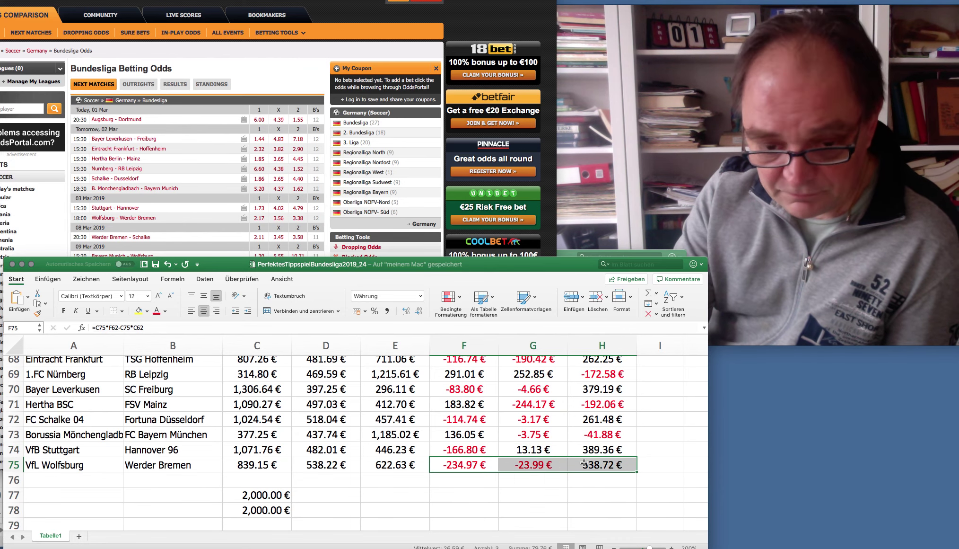
left_click_drag(454, 449, 607, 449)
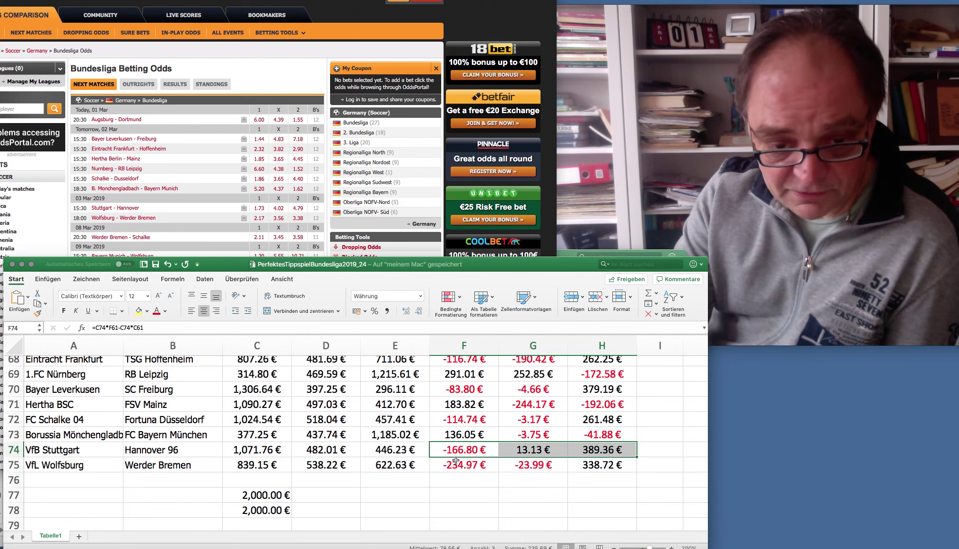
left_click_drag(454, 464, 597, 465)
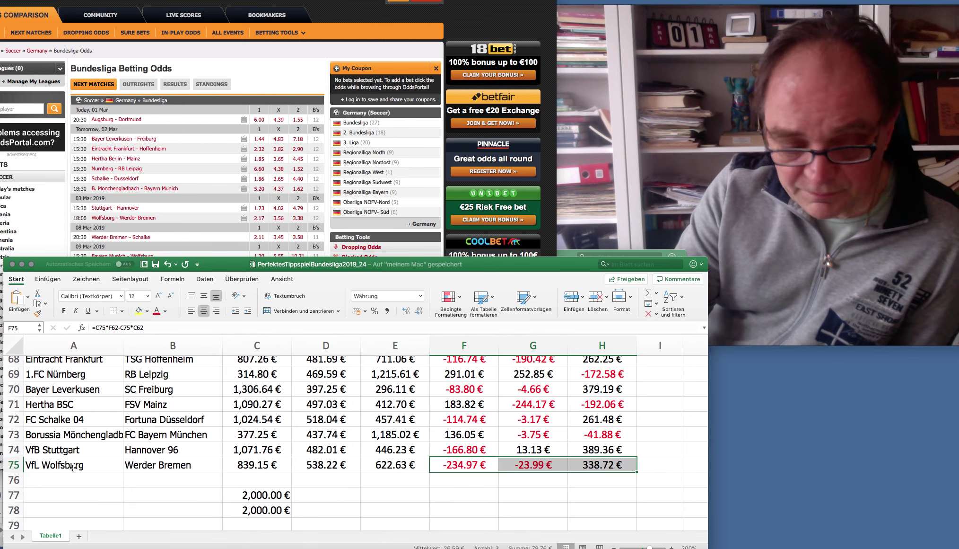
Step: Review the VfL Wolfsburg–Werder Bremen pairing in A75:B75 together with its 1, X and 2 payouts in F75:H75
left_click_drag(65, 465, 170, 465)
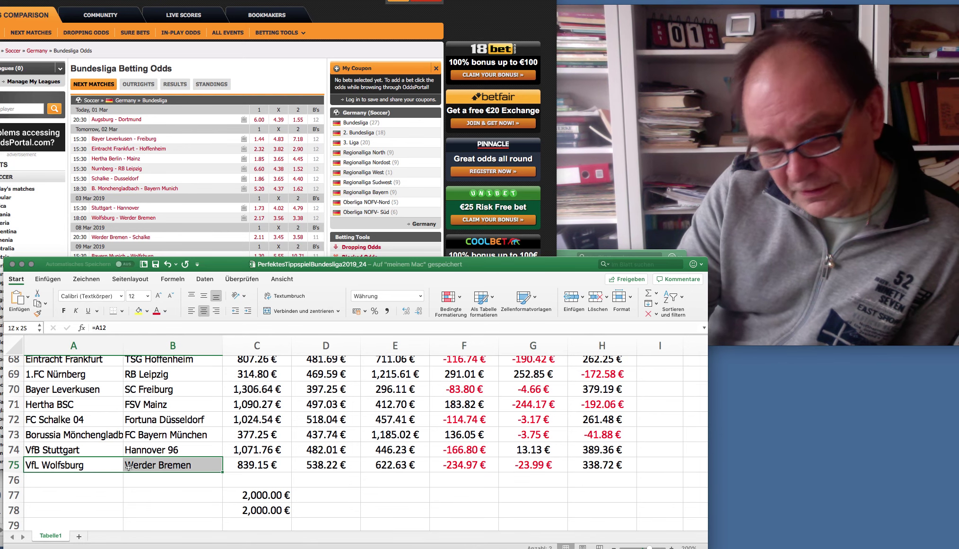
left_click_drag(450, 464, 610, 464)
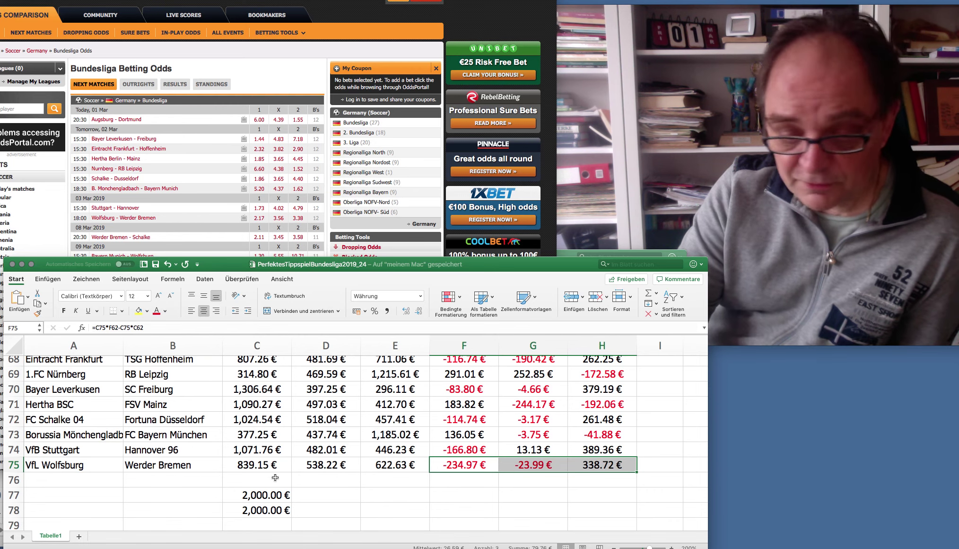
left_click(597, 465)
left_click_drag(597, 465, 461, 465)
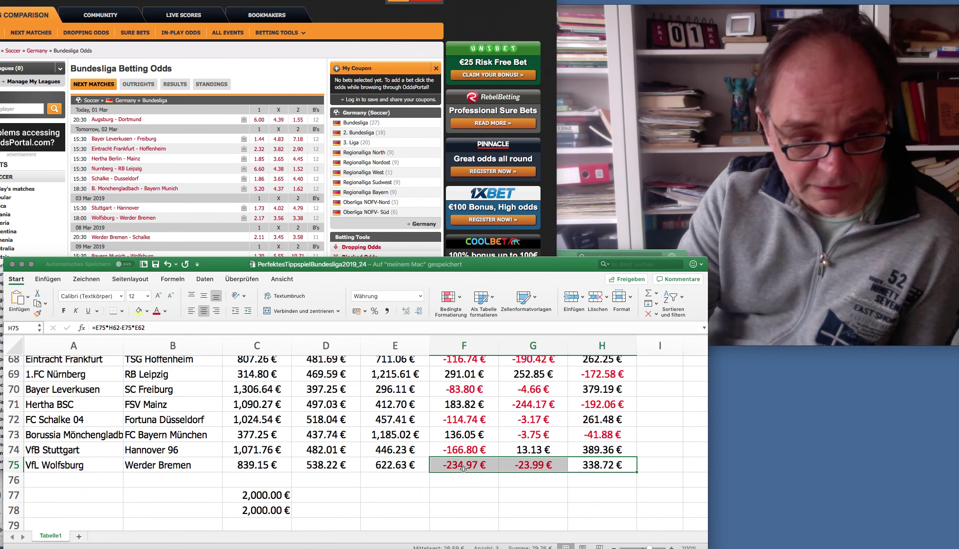
left_click_drag(71, 464, 170, 465)
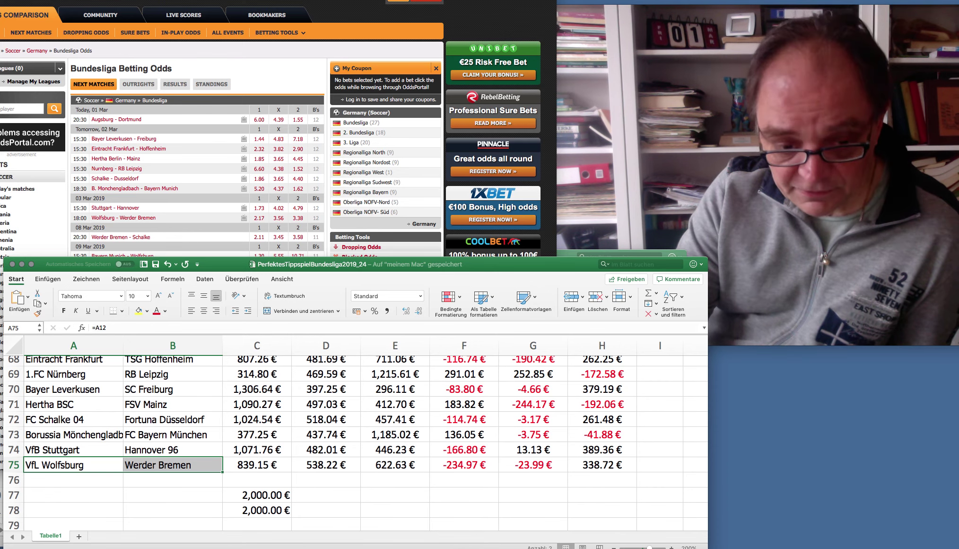
scroll(492, 142, "down", 1)
mouse_move(792, 158)
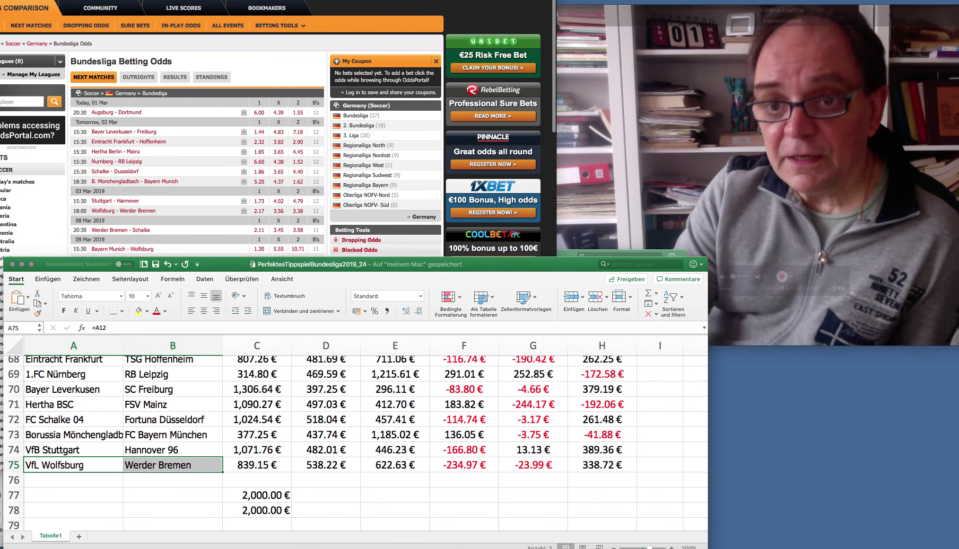